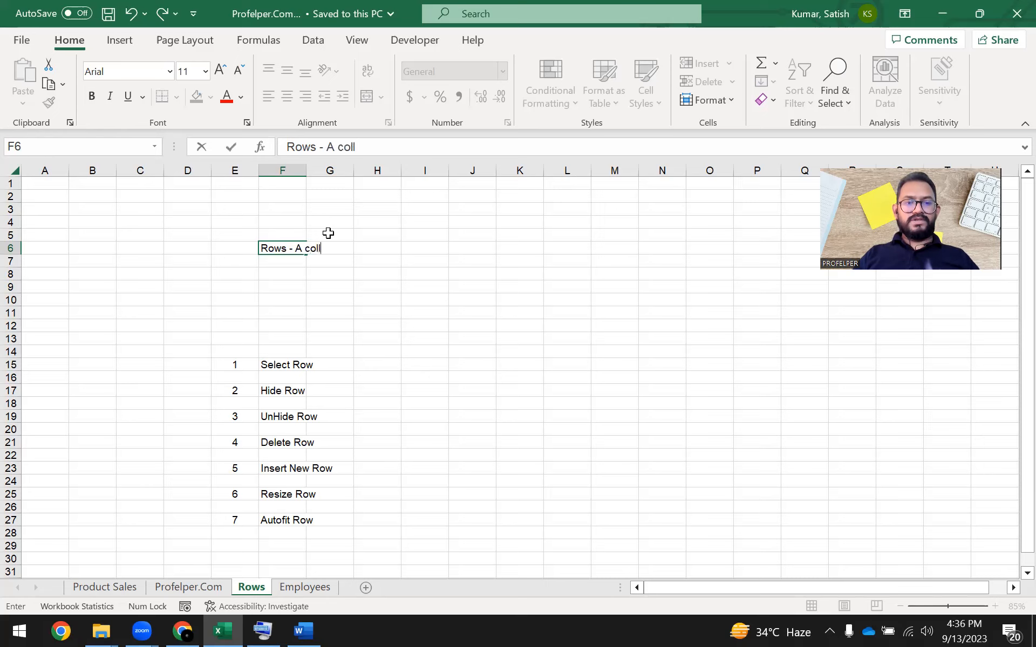
# - Complete the definition in cell F6 so it reads "Rows - A collection of cells aligned horizontally"
pyautogui.write('e')
pyautogui.press('BackSpace')
pyautogui.write('cells')
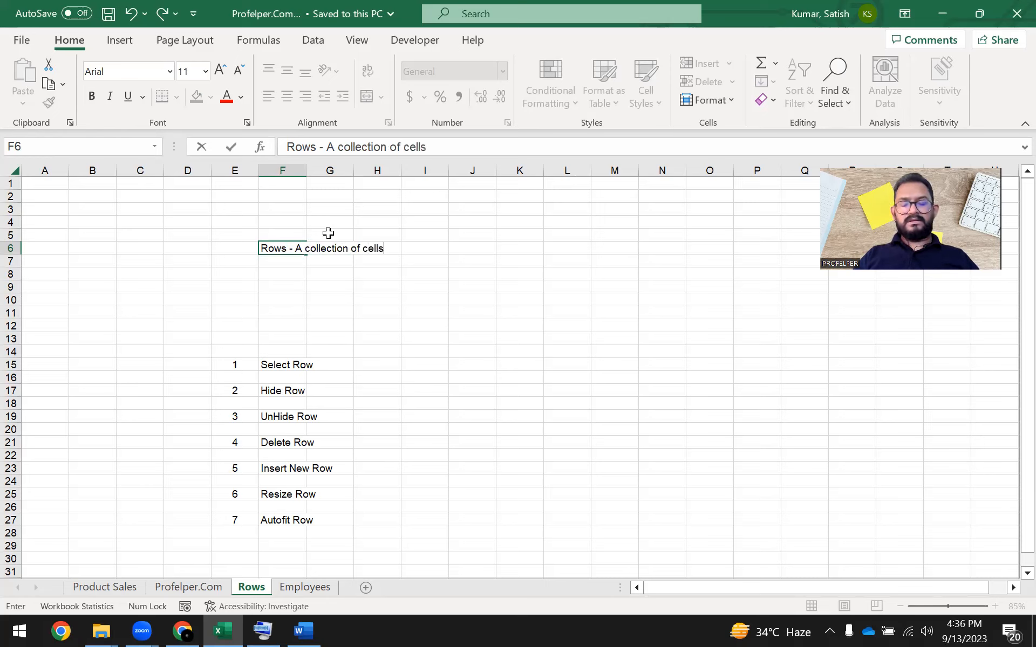
pyautogui.write(' aligned')
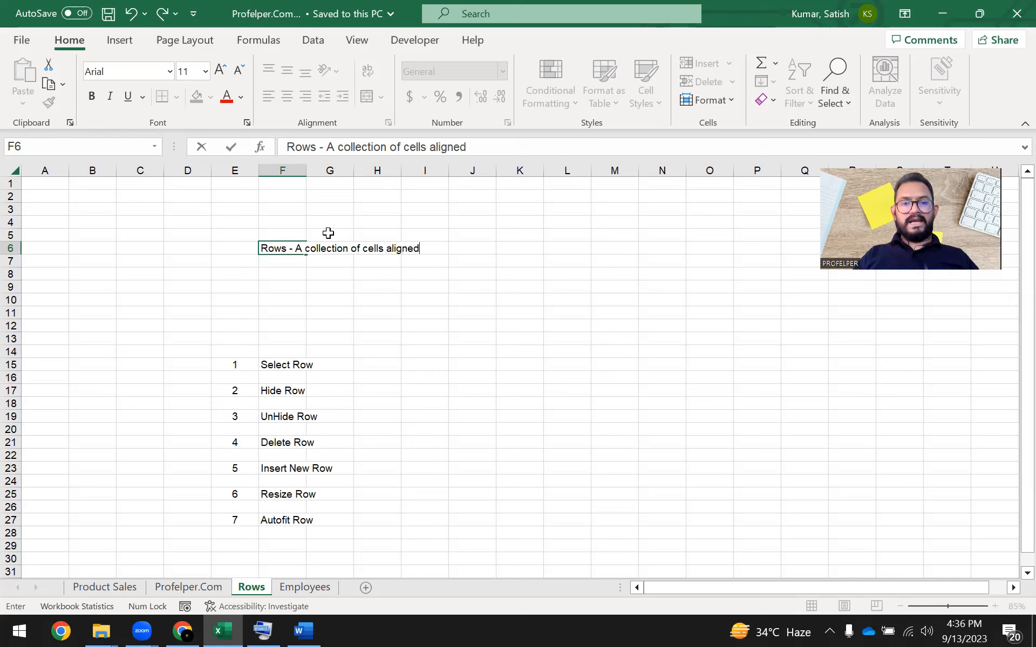
pyautogui.write(' horizontally')
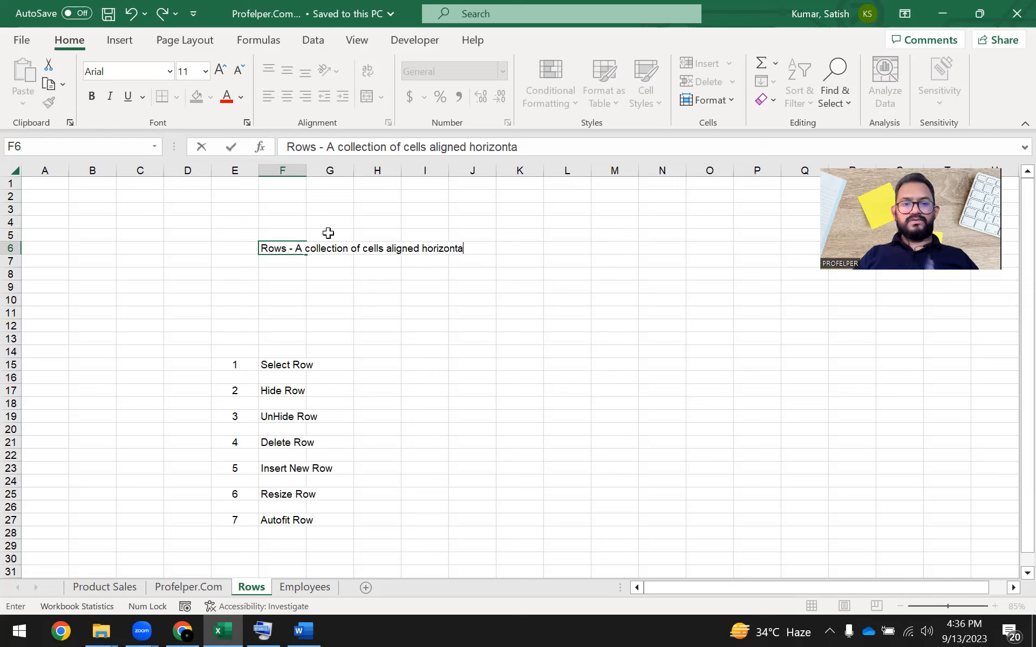
pyautogui.press('Return')
pyautogui.press('Up')
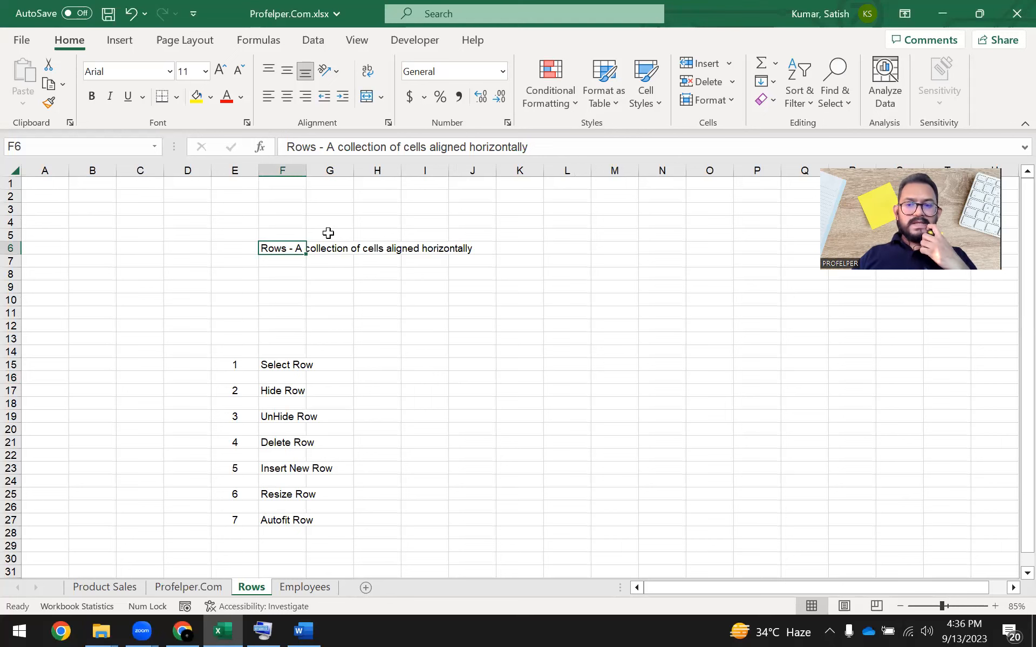
pyautogui.press('Down')
pyautogui.press('Up')
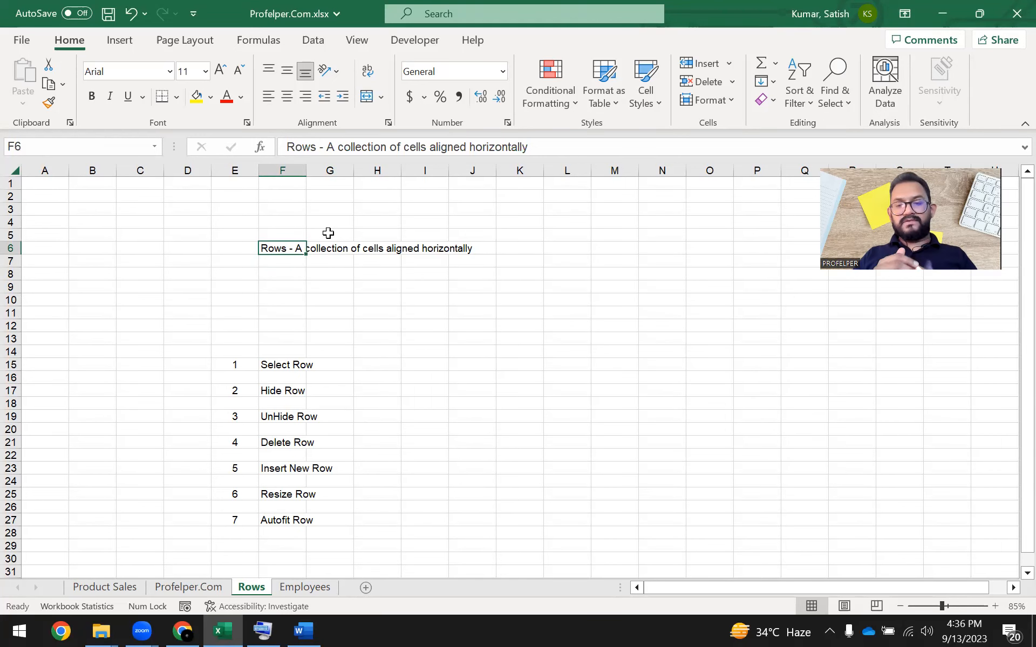
# - Select entire rows one at a time around rows 8 to 10 below the definition, ending on cell F8
pyautogui.press('Down')
pyautogui.press('Down')
pyautogui.press('Down')
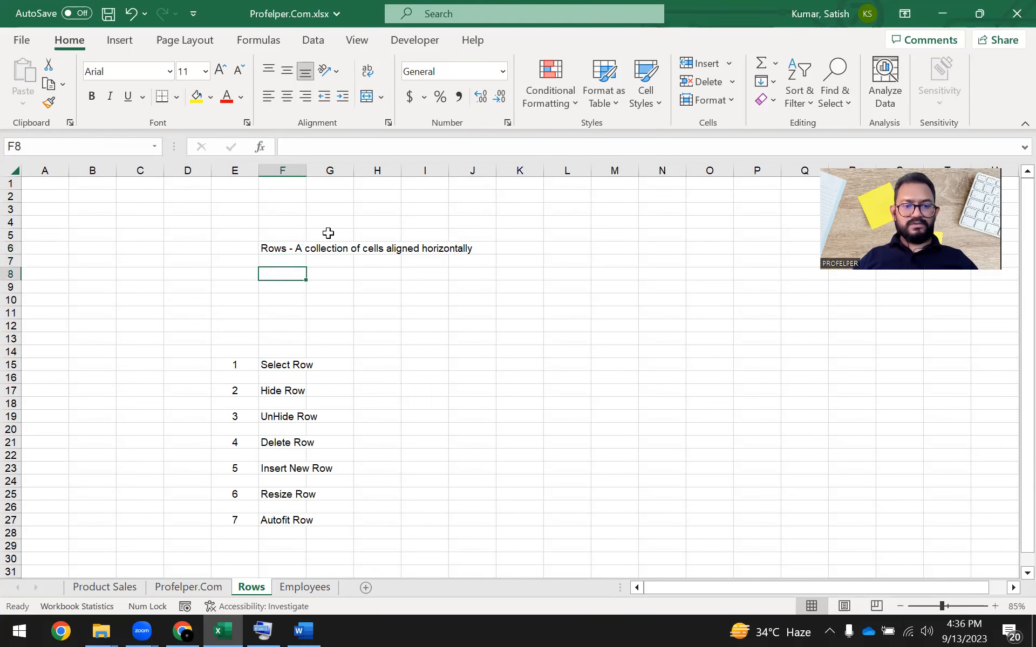
pyautogui.hotkey('shift', 'space')
pyautogui.press('Left')
pyautogui.press('Right')
pyautogui.hotkey('shift', 'space')
pyautogui.press('Down')
pyautogui.hotkey('shift', 'space')
pyautogui.press('Up')
pyautogui.hotkey('shift', 'space')
pyautogui.press('Down')
pyautogui.hotkey('shift', 'space')
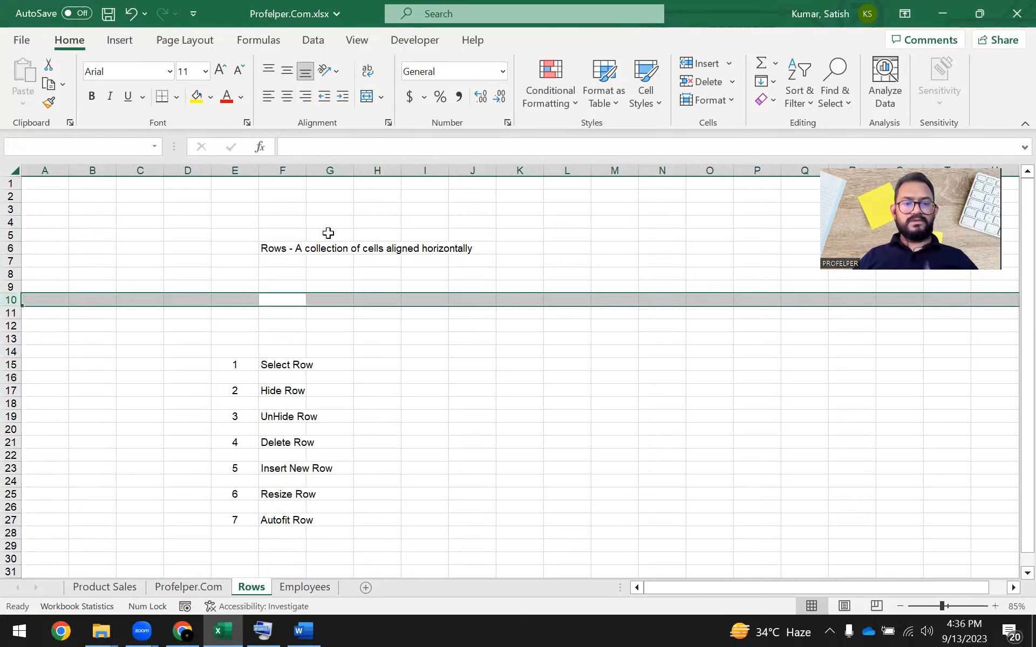
pyautogui.press('Down')
pyautogui.hotkey('shift', 'space')
pyautogui.press('Up')
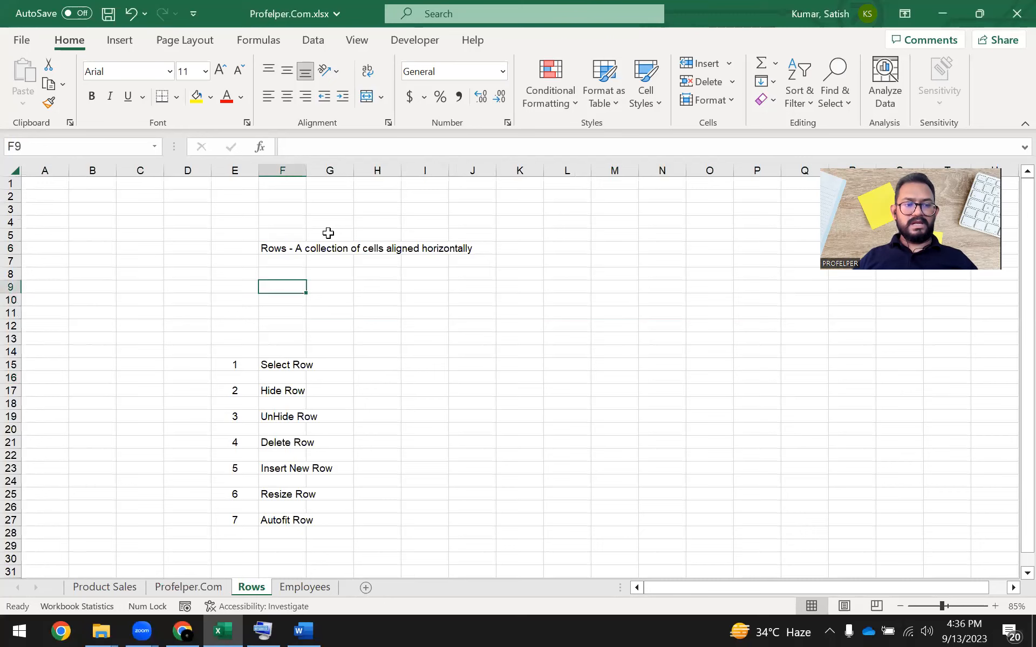
pyautogui.press('Up')
pyautogui.hotkey('shift', 'space')
pyautogui.press('Up')
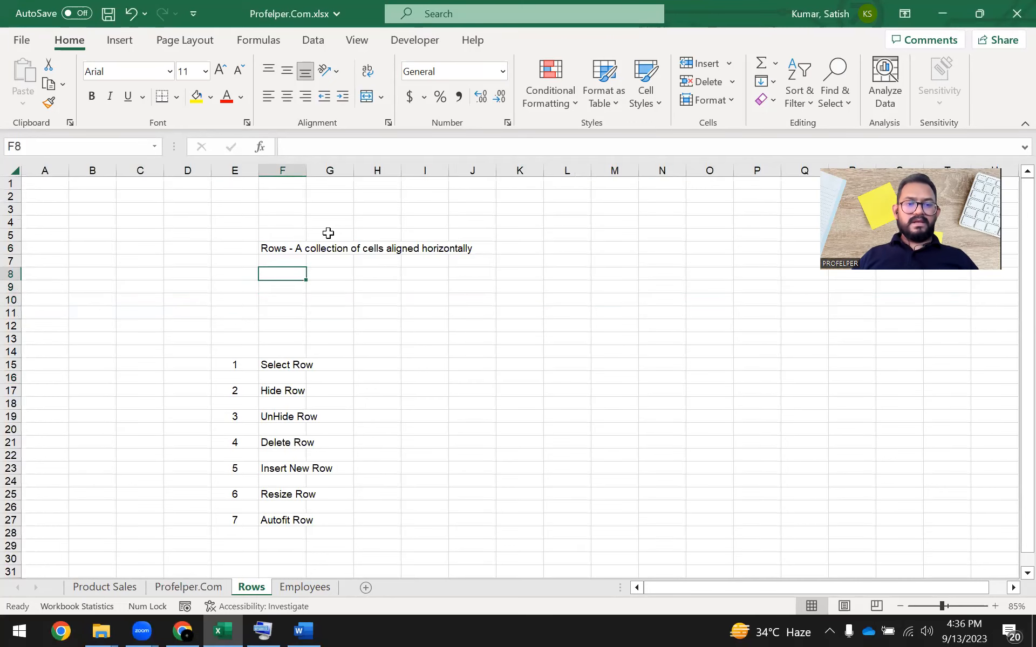
# - Enter "Each Row has its own identity which is indetified by its name that begins with numbers" in cell F8
pyautogui.write('Each R')
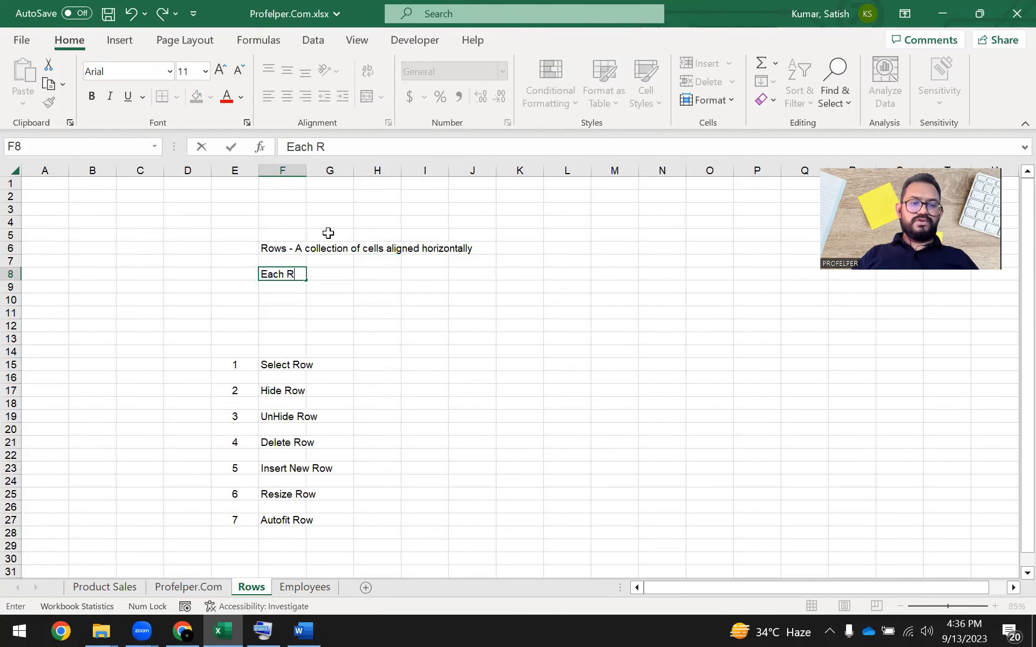
pyautogui.write('ow ha')
pyautogui.press('BackSpace')
pyautogui.write('has its own ')
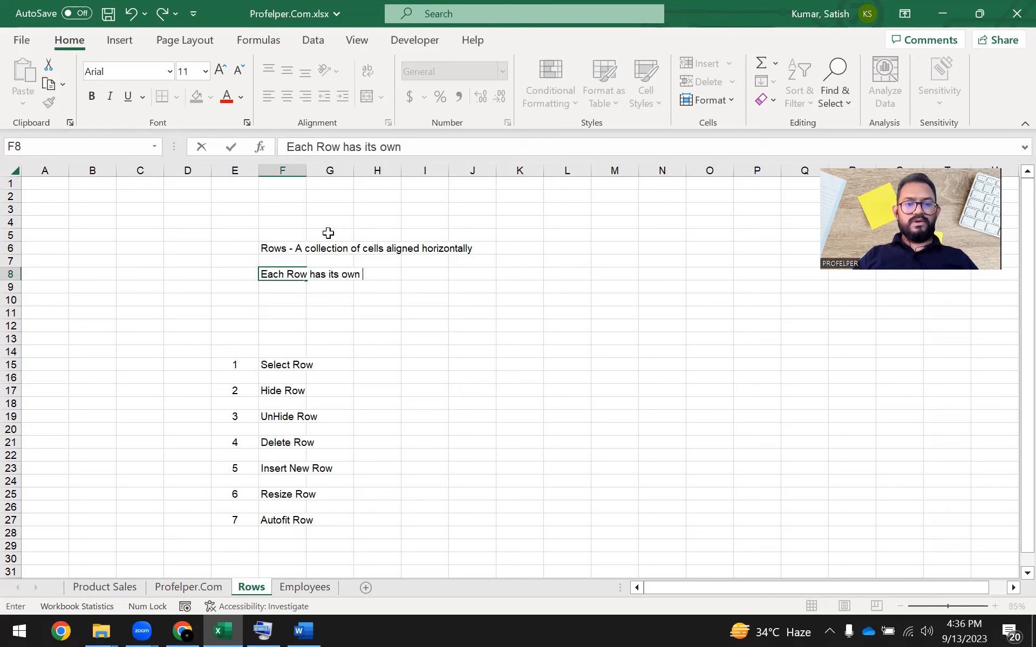
pyautogui.write('identity which is n')
pyautogui.press('BackSpace')
pyautogui.press('BackSpace')
pyautogui.write('indetified by ')
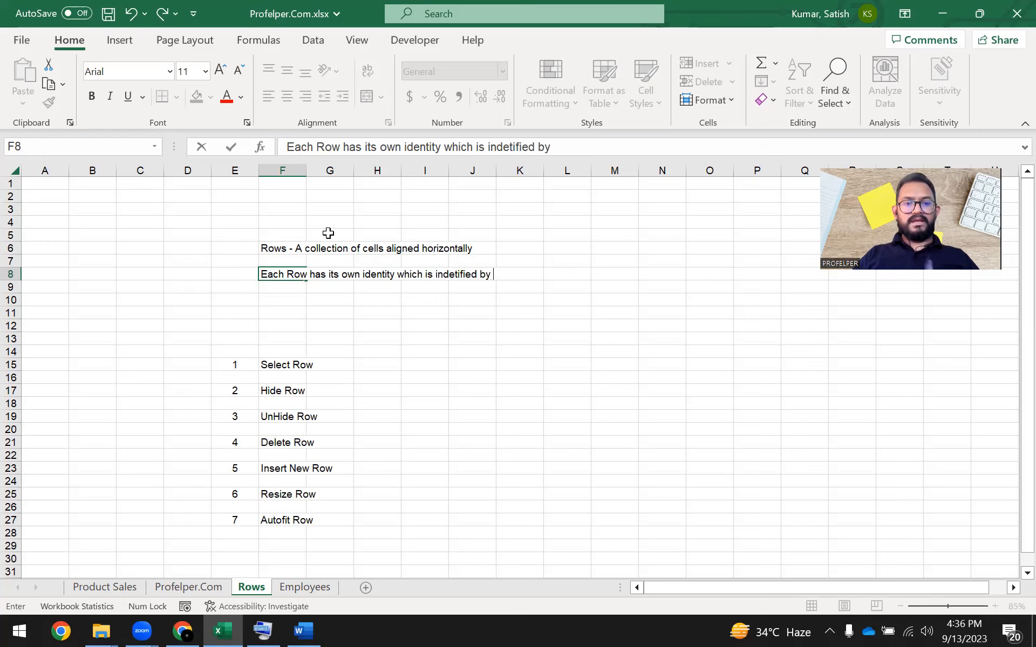
pyautogui.write('it s name')
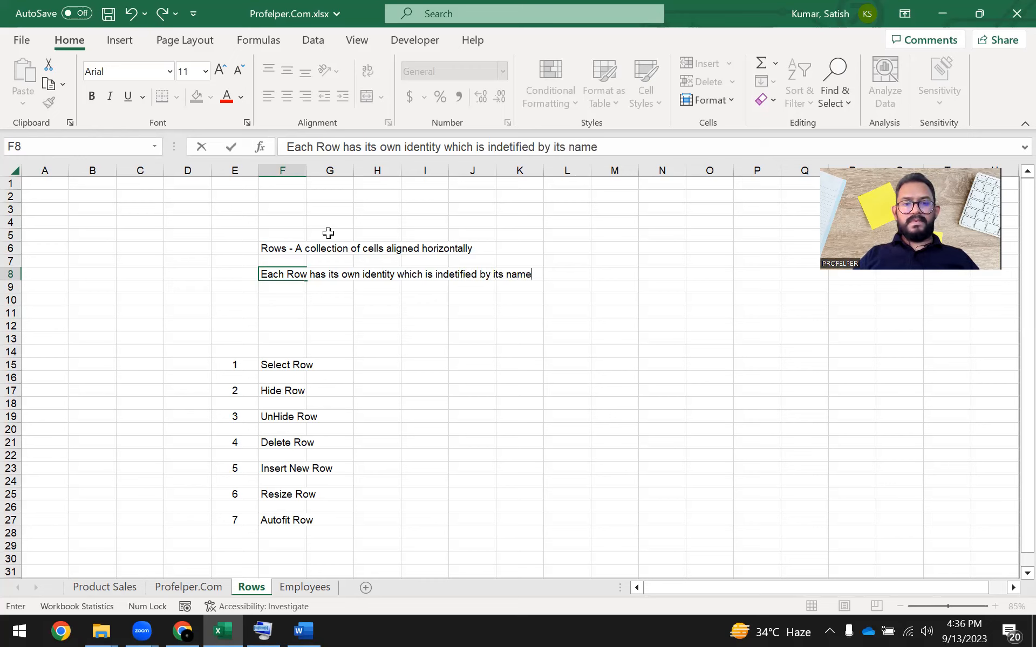
pyautogui.write(' that begi')
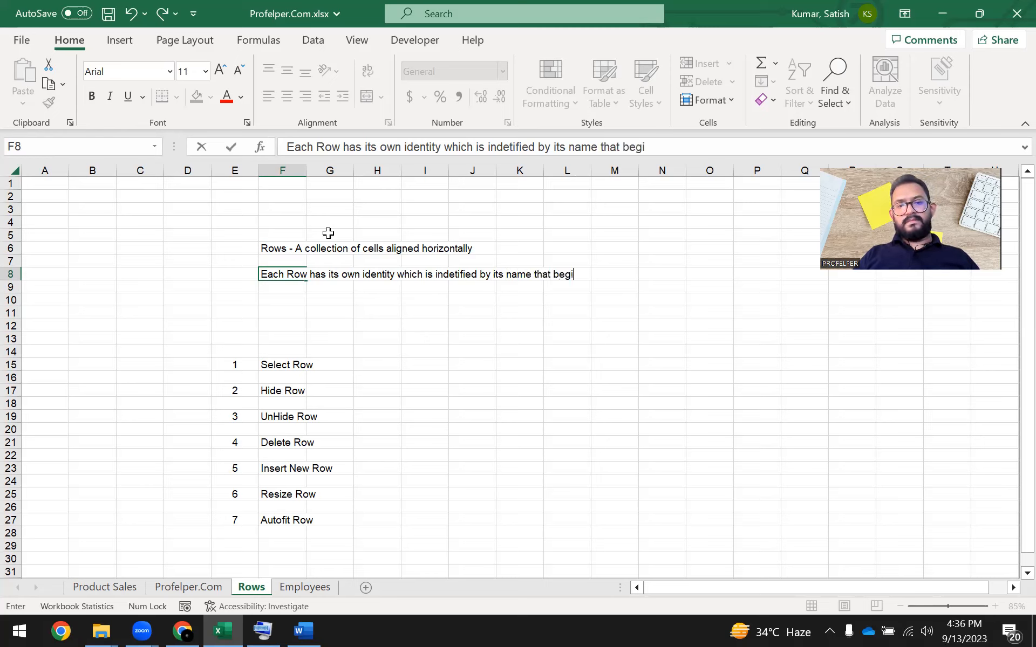
pyautogui.write('ns with numbers')
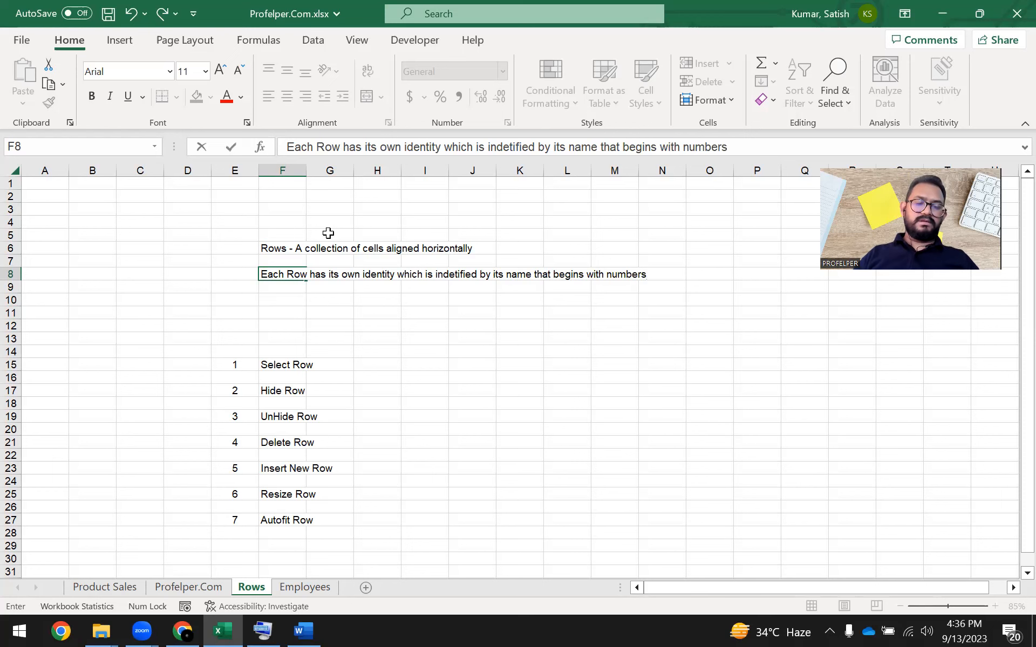
pyautogui.press('Return')
pyautogui.press('Return')
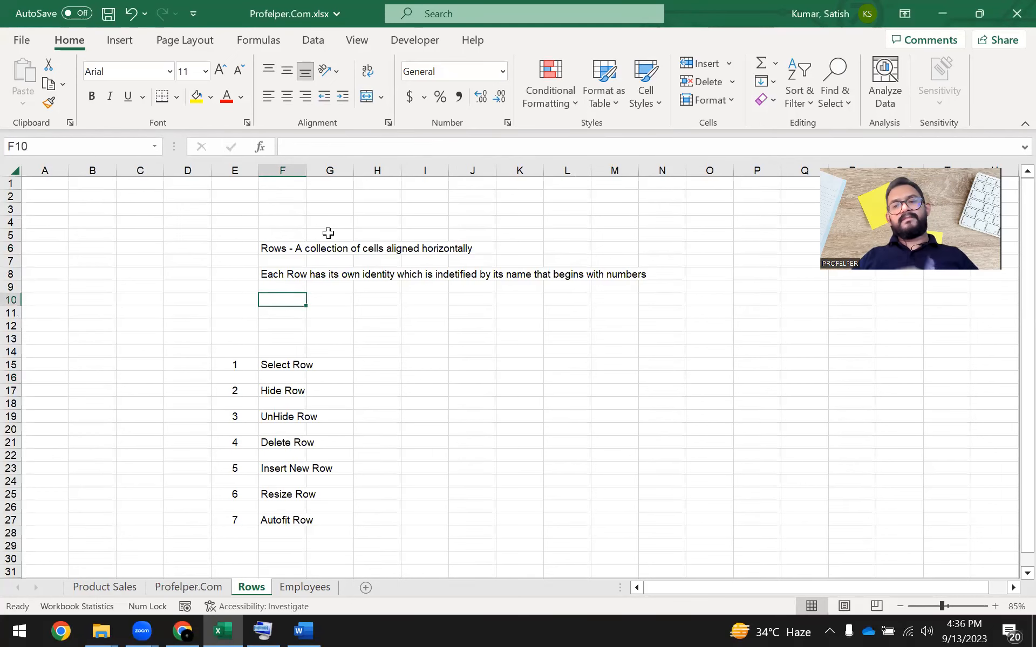
# - Starting from cell A1, select entire rows 1, 2 and 4 in turn to demonstrate the row numbering
pyautogui.press('Left')
pyautogui.press('Left')
pyautogui.press('Left')
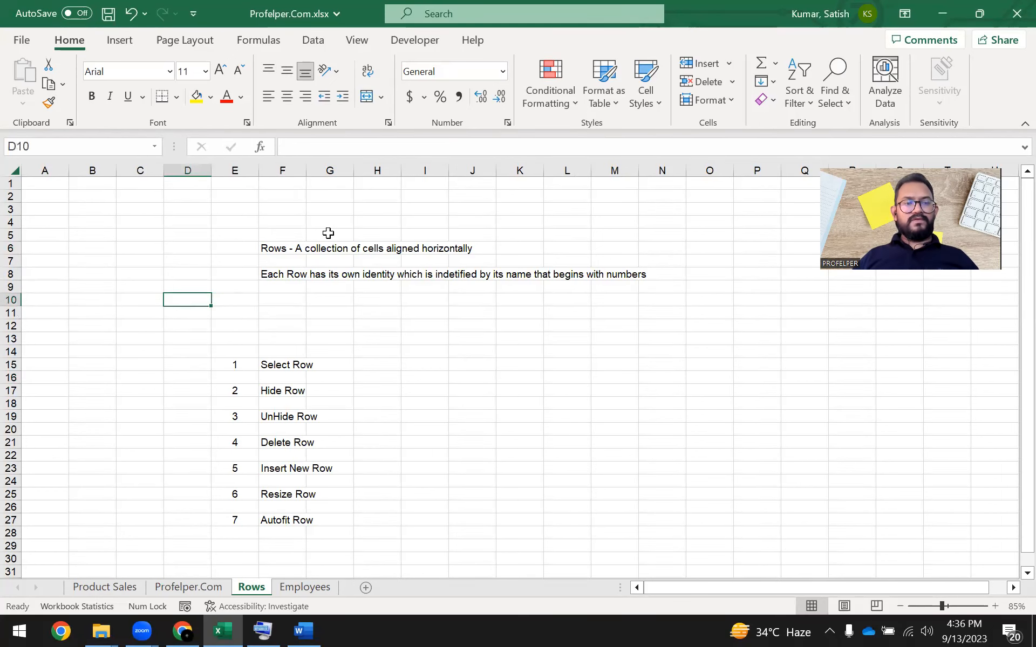
pyautogui.hotkey('ctrl', 'Up')
pyautogui.press('Left')
pyautogui.press('Left')
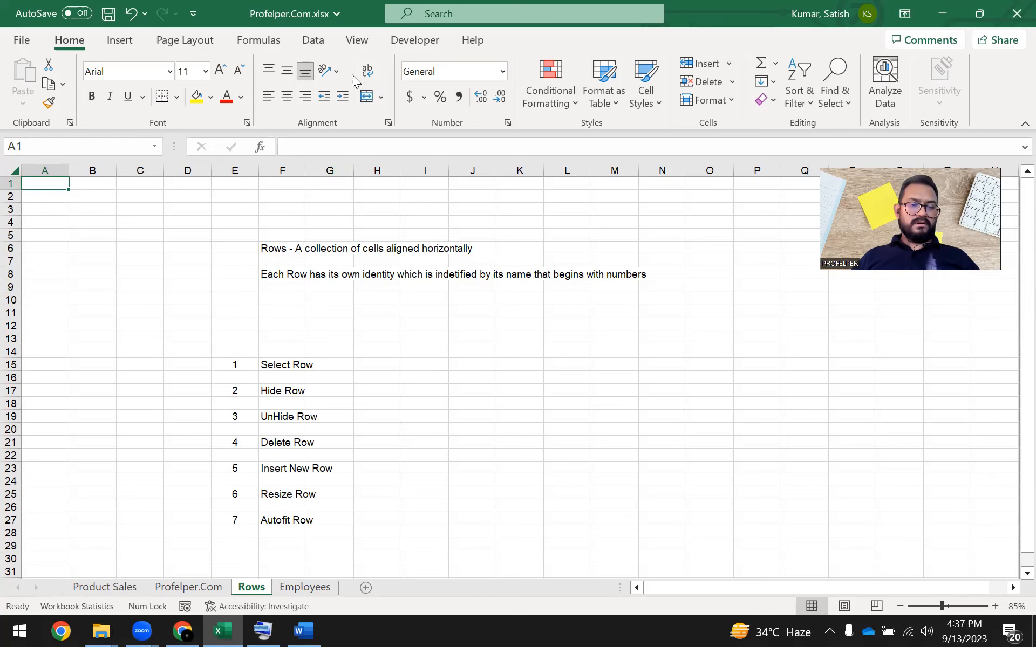
pyautogui.hotkey('shift', 'space')
pyautogui.press('Down')
pyautogui.hotkey('shift', 'space')
pyautogui.press('Down')
pyautogui.press('Down')
pyautogui.hotkey('shift', 'space')
pyautogui.press('Down')
pyautogui.press('Down')
pyautogui.press('Down')
pyautogui.press('Down')
pyautogui.press('Down')
pyautogui.press('Down')
pyautogui.press('Down')
pyautogui.press('Down')
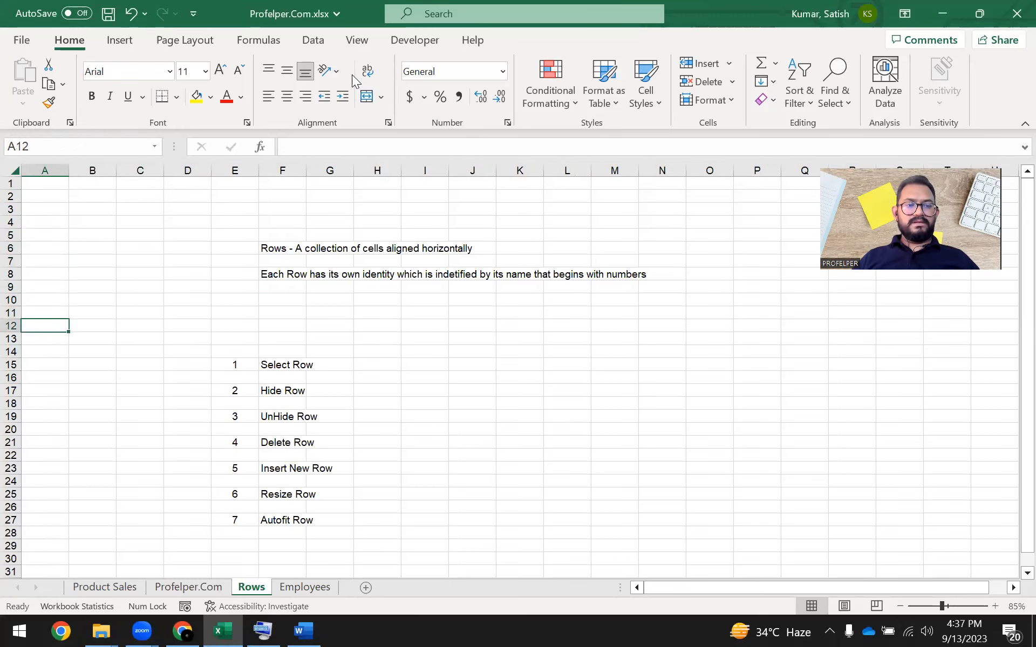
# - Select entire rows 11 and 18 in turn, finishing with row 11 selected
pyautogui.press('Up')
pyautogui.hotkey('shift', 'space')
pyautogui.press('Down')
pyautogui.press('Down')
pyautogui.press('Down')
pyautogui.press('Down')
pyautogui.press('Down')
pyautogui.press('Down')
pyautogui.press('Down')
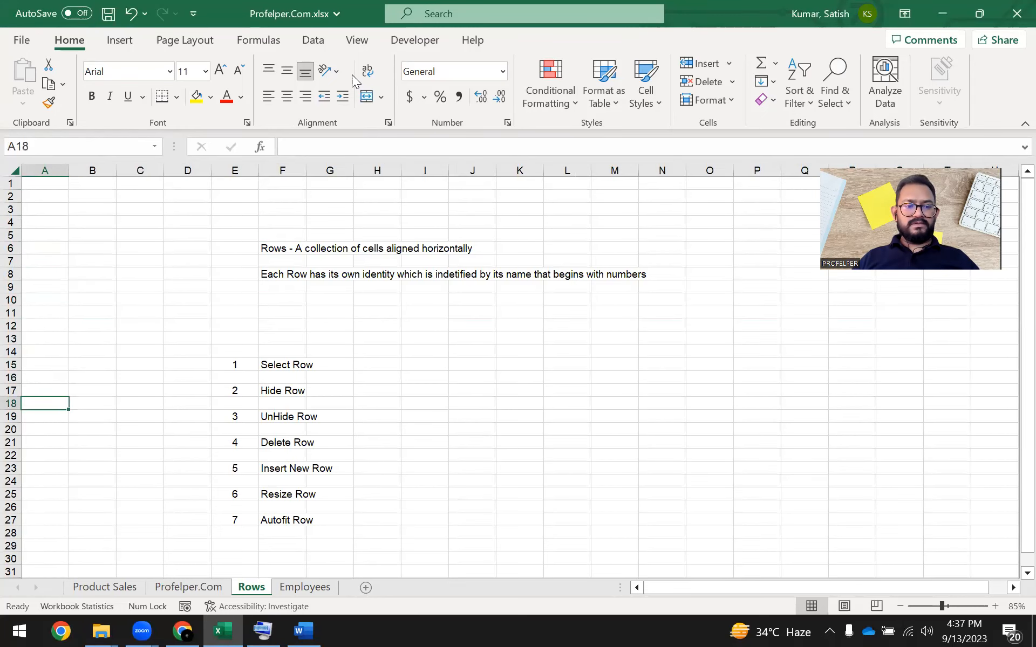
pyautogui.hotkey('shift', 'space')
pyautogui.press('Up')
pyautogui.press('Up')
pyautogui.press('Up')
pyautogui.press('Up')
pyautogui.press('Up')
pyautogui.press('Up')
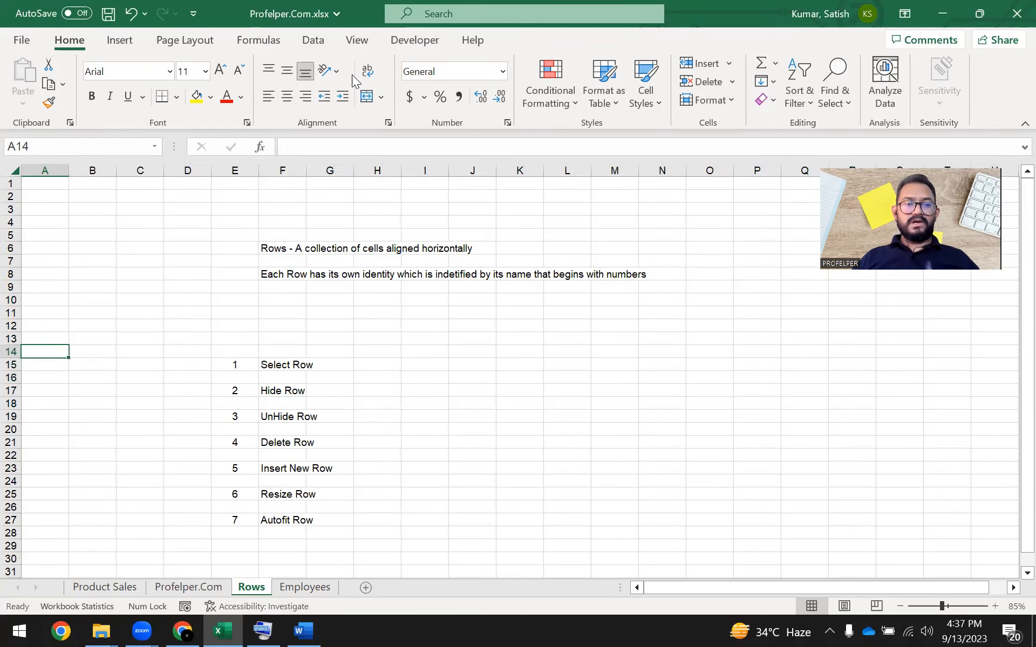
pyautogui.hotkey('shift', 'space')
pyautogui.press('Up')
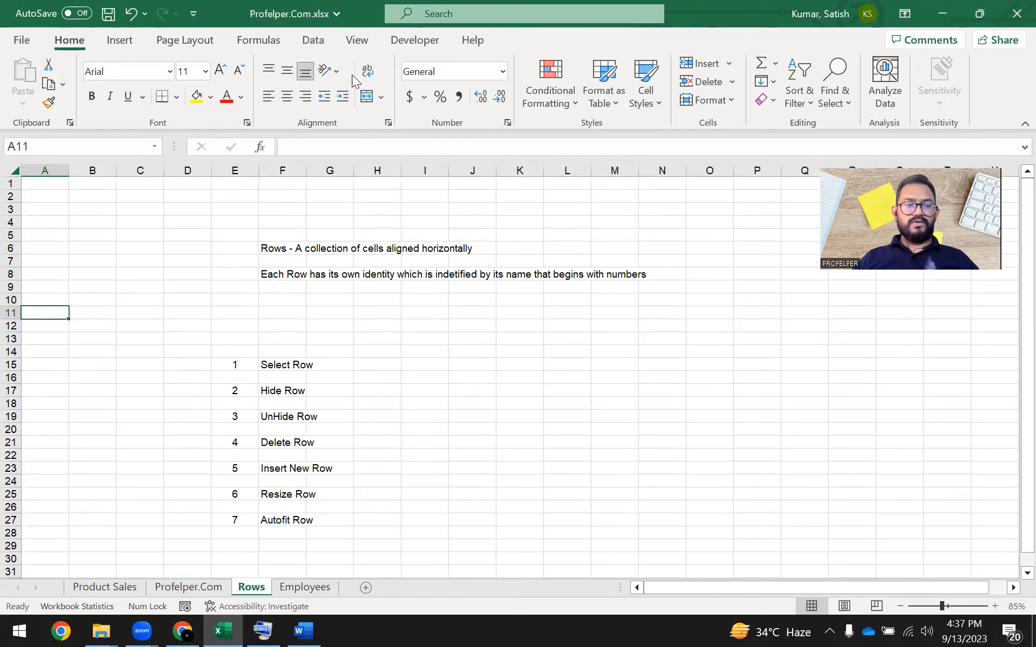
pyautogui.hotkey('shift', 'space')
pyautogui.press('Left')
pyautogui.press('Right')
pyautogui.press('Left')
pyautogui.hotkey('shift', 'space')
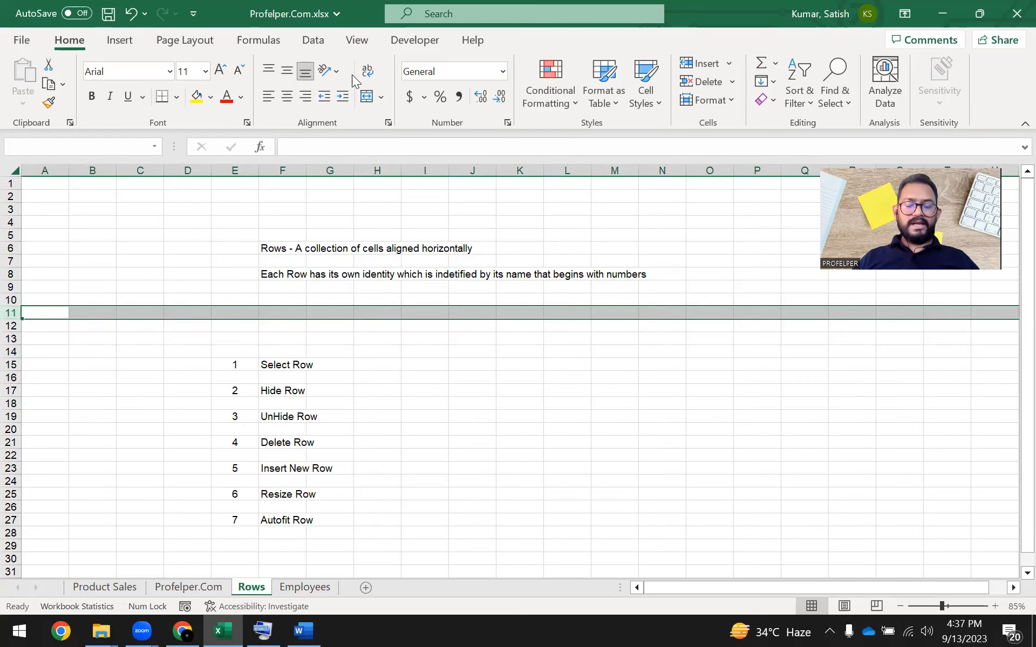
# - Delete the four empty rows 10 to 13 between the definitions and the list of row topics
pyautogui.press('Right')
pyautogui.press('Right')
pyautogui.press('Right')
pyautogui.press('Right')
pyautogui.press('Right')
pyautogui.press('Up')
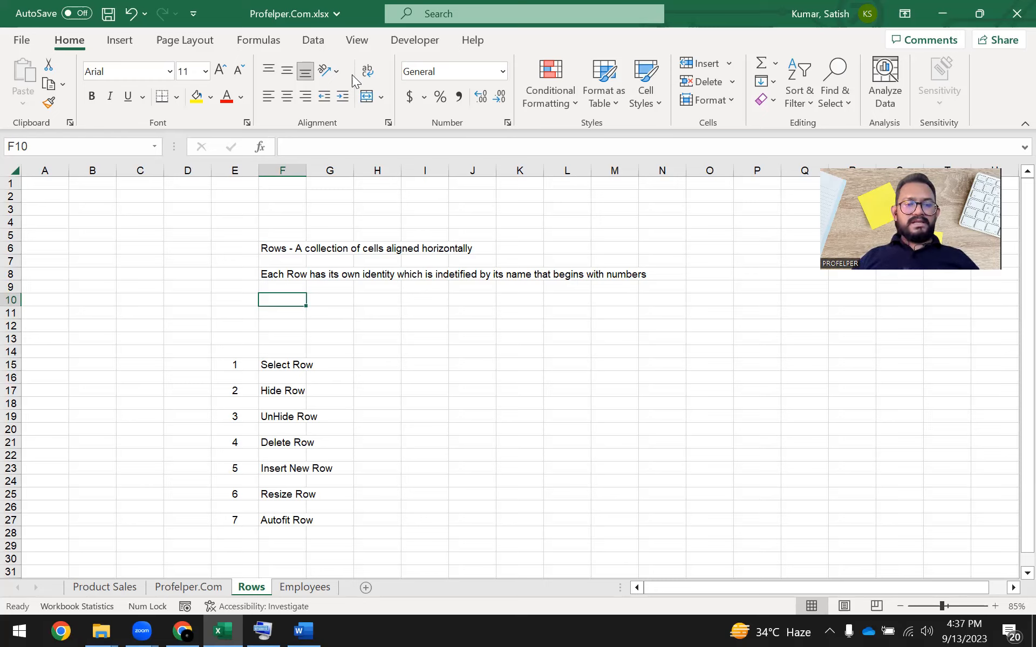
pyautogui.hotkey('shift', 'Down')
pyautogui.hotkey('shift', 'Down')
pyautogui.hotkey('shift', 'Down')
pyautogui.hotkey('shift', 'space')
pyautogui.hotkey('ctrl', '-')
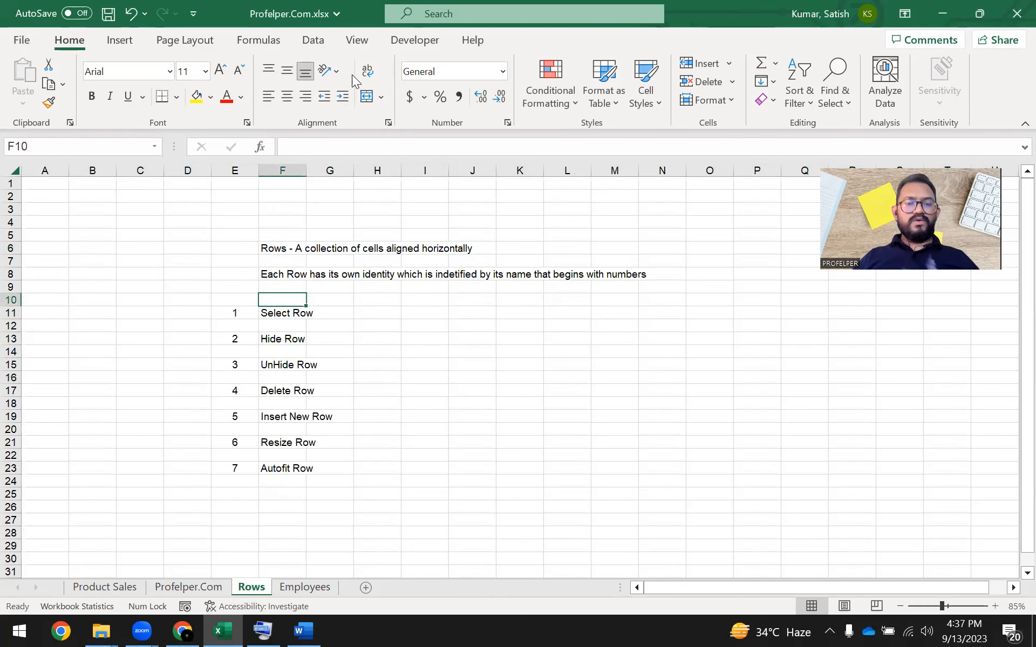
# - Go through the list of row topics from Select Row to Autofit Row and return to Select Row
pyautogui.press('Down')
pyautogui.hotkey('shift', 'space')
pyautogui.press('Down')
pyautogui.press('Down')
pyautogui.press('Down')
pyautogui.press('Down')
pyautogui.press('Down')
pyautogui.press('Down')
pyautogui.press('Down')
pyautogui.press('Down')
pyautogui.press('Down')
pyautogui.press('Down')
pyautogui.press('Down')
pyautogui.press('Down')
pyautogui.press('Up')
pyautogui.press('Up')
pyautogui.press('Up')
pyautogui.press('Up')
pyautogui.press('Up')
pyautogui.press('Up')
pyautogui.press('Up')
pyautogui.press('Up')
pyautogui.press('Up')
pyautogui.press('Up')
pyautogui.press('Up')
pyautogui.press('Up')
pyautogui.hotkey('shift', 'space')
pyautogui.press('Down')
pyautogui.press('Up')
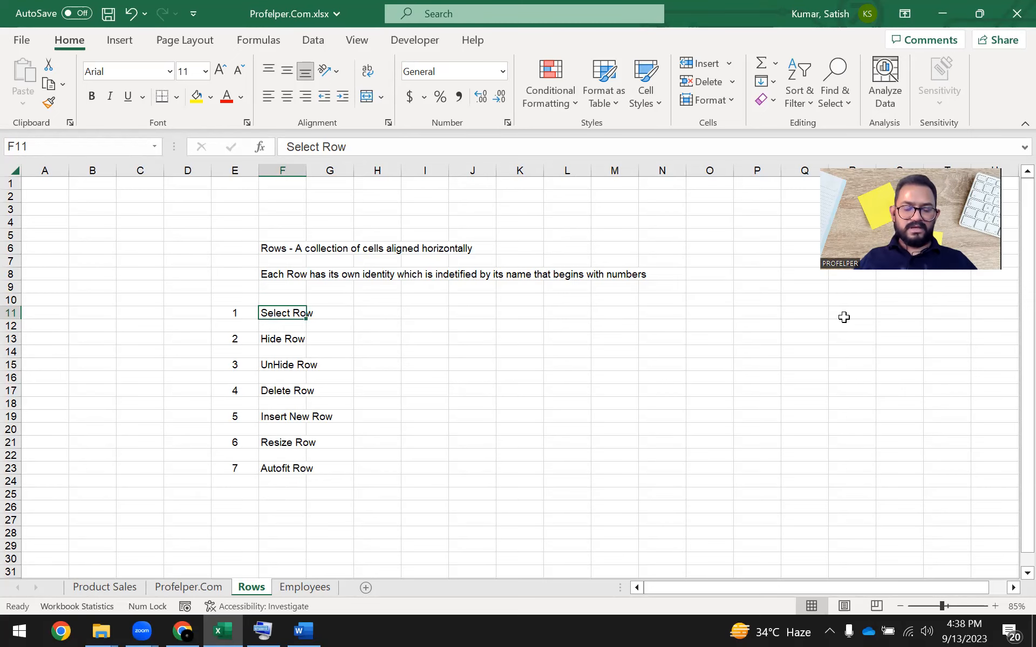
pyautogui.click(361, 317)
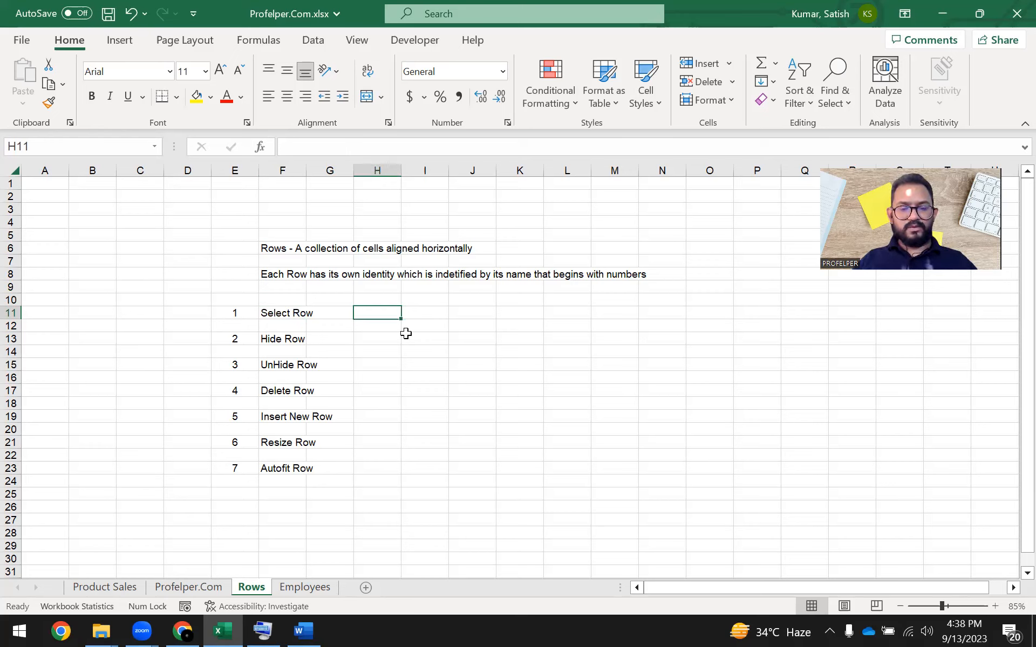
pyautogui.click(1014, 247)
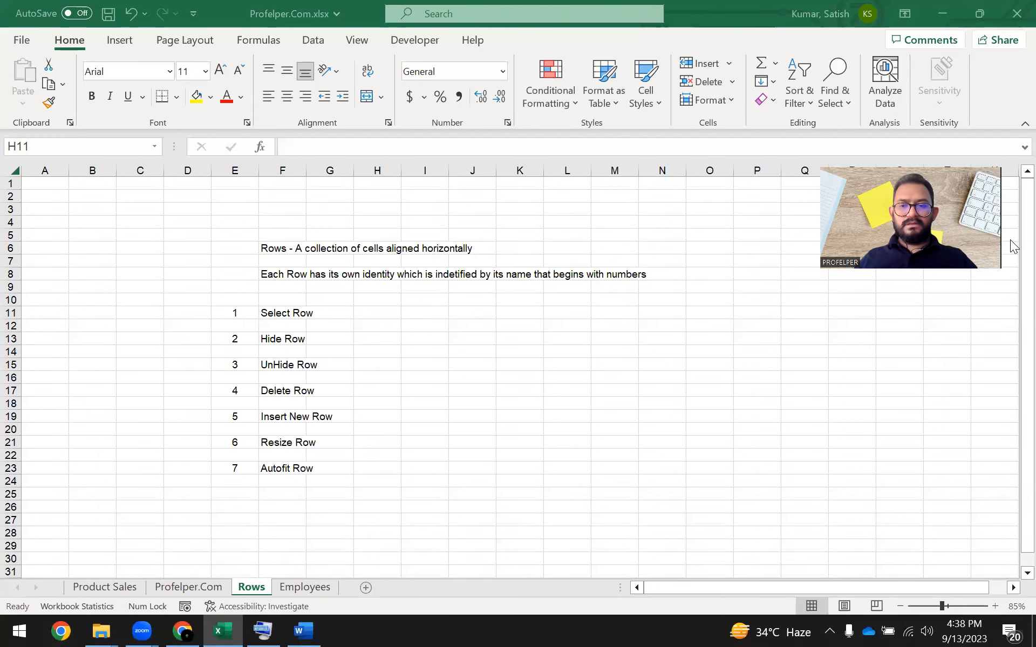
pyautogui.click(357, 311)
pyautogui.press('Left')
pyautogui.press('Right')
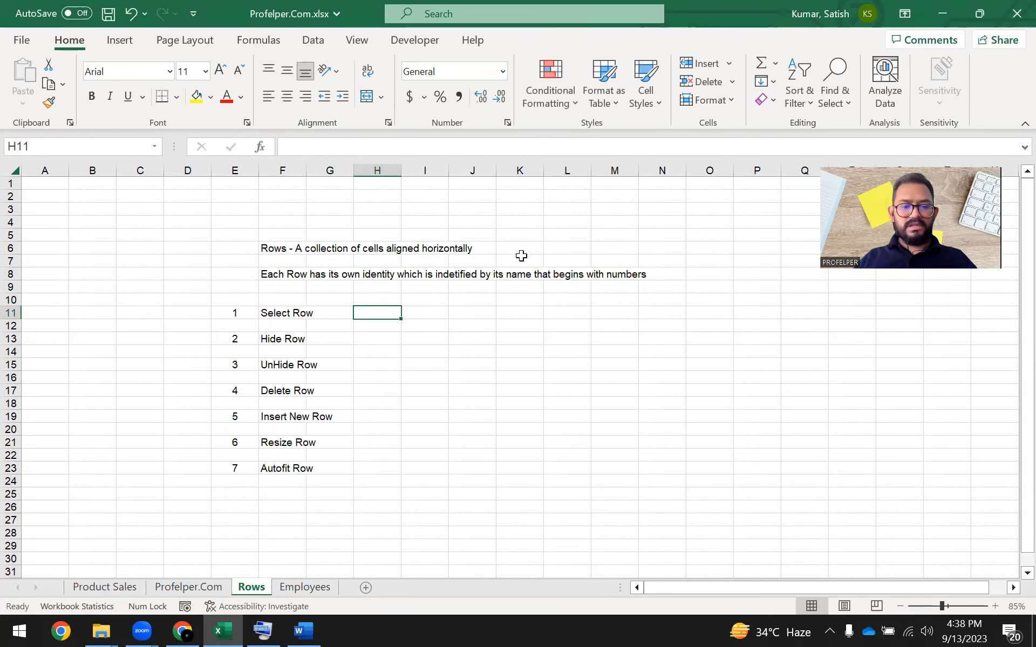
# - Switch to the Employees sheet and go to the Employee Name header in cell C6
pyautogui.hotkey('ctrl', 'pagedown')
pyautogui.press('Left')
pyautogui.hotkey('ctrl', 'Up')
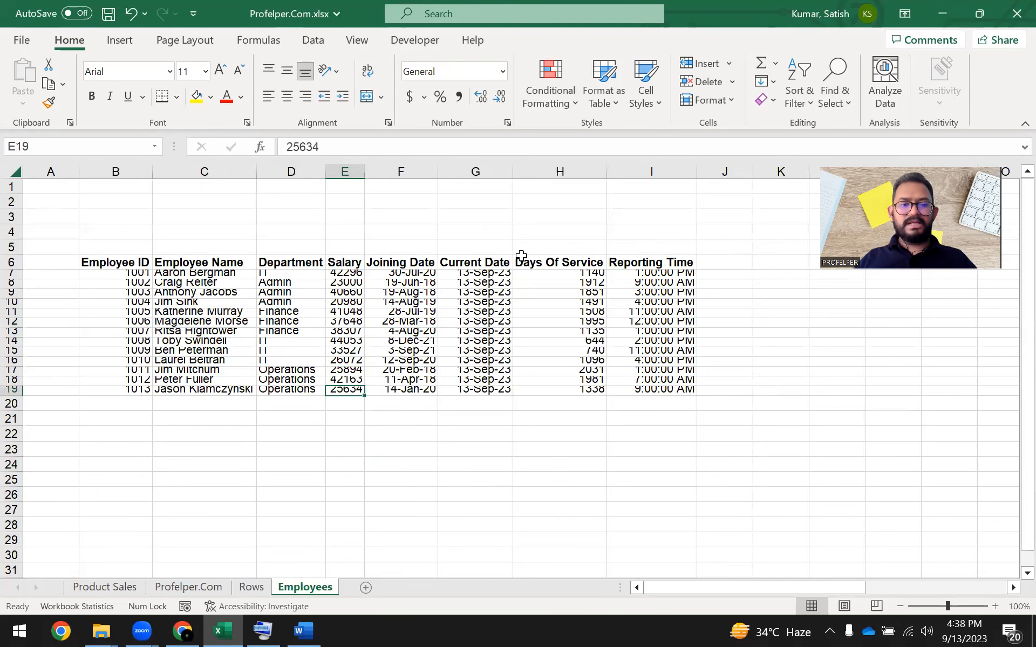
pyautogui.hotkey('ctrl', 'Up')
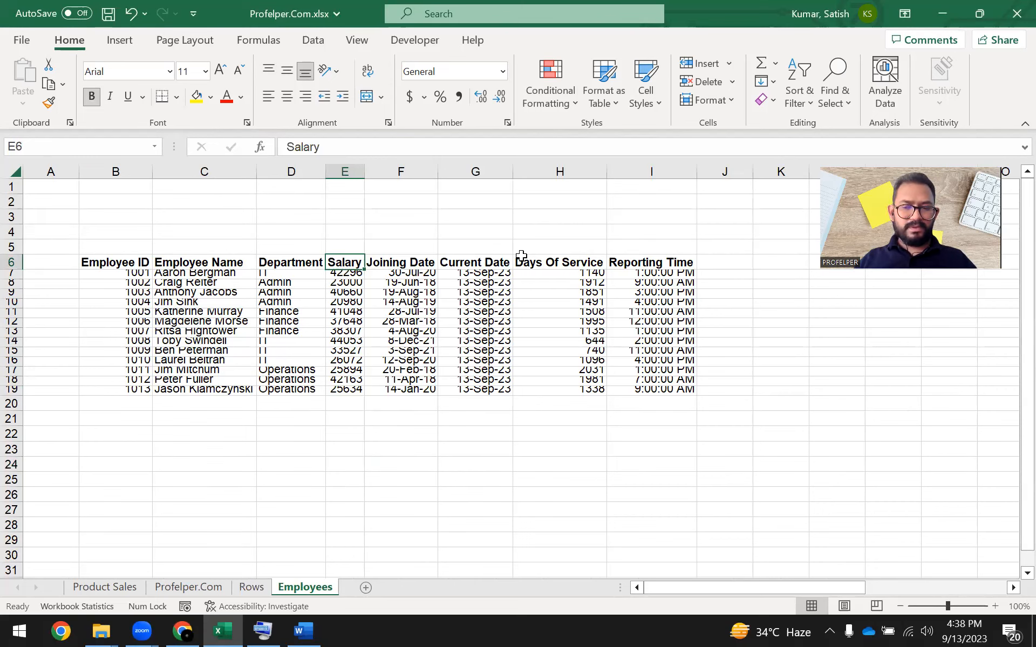
pyautogui.press('Left')
pyautogui.press('Left')
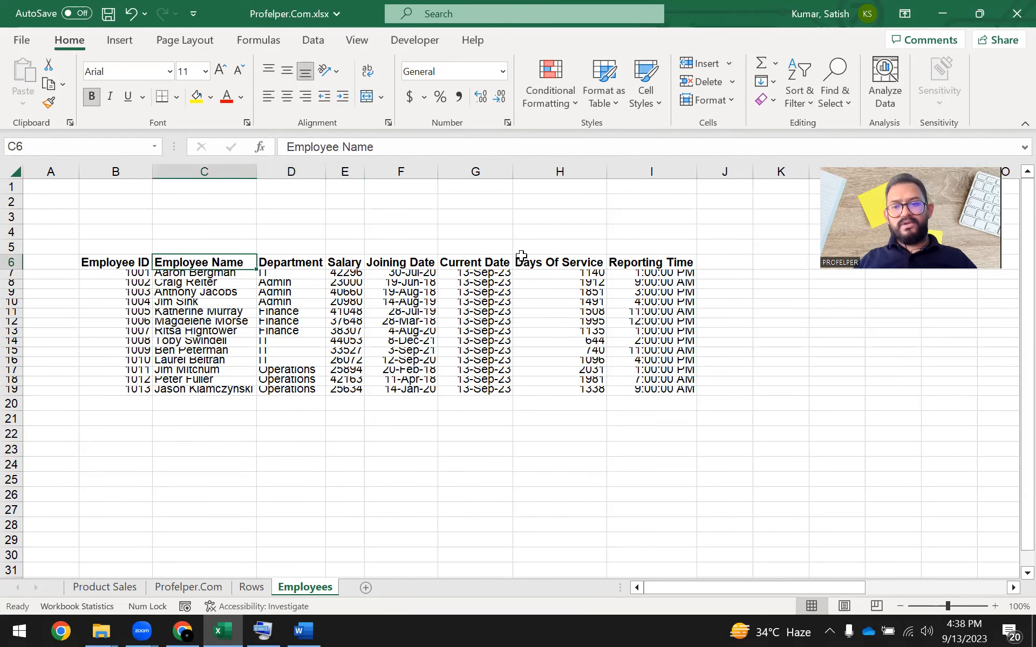
# - Look through the employee records along the Employee Name column
pyautogui.press('Down')
pyautogui.press('Down')
pyautogui.press('Down')
pyautogui.press('Down')
pyautogui.press('Down')
pyautogui.press('Down')
pyautogui.press('Down')
pyautogui.press('Down')
pyautogui.press('Down')
pyautogui.press('Down')
pyautogui.press('Down')
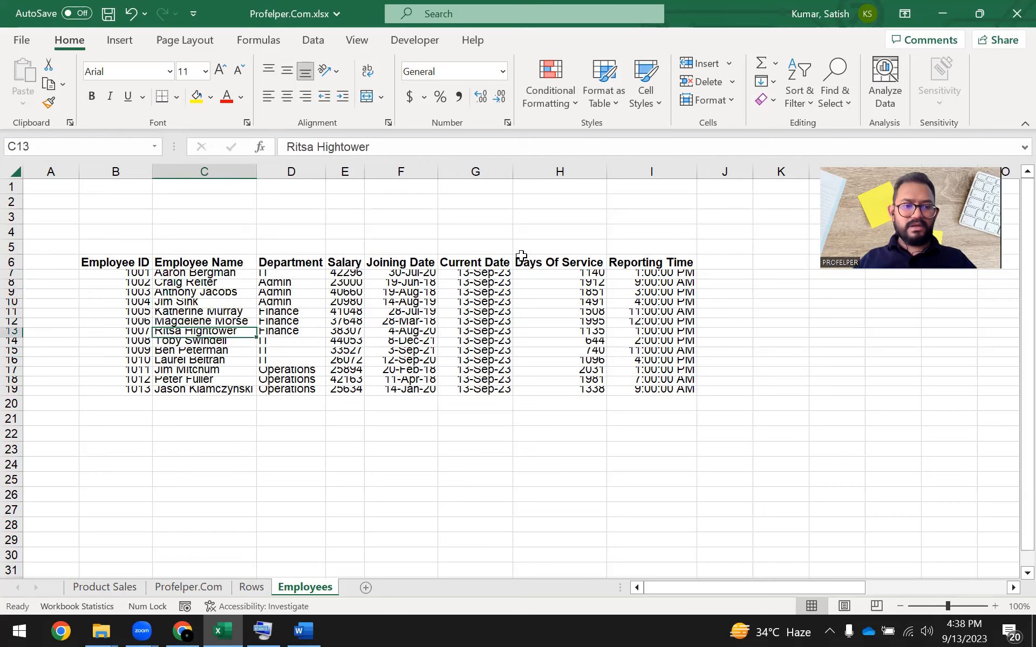
pyautogui.press('Down')
pyautogui.press('Down')
pyautogui.press('Down')
pyautogui.press('Up')
pyautogui.press('Up')
pyautogui.press('Up')
pyautogui.press('Up')
pyautogui.press('Up')
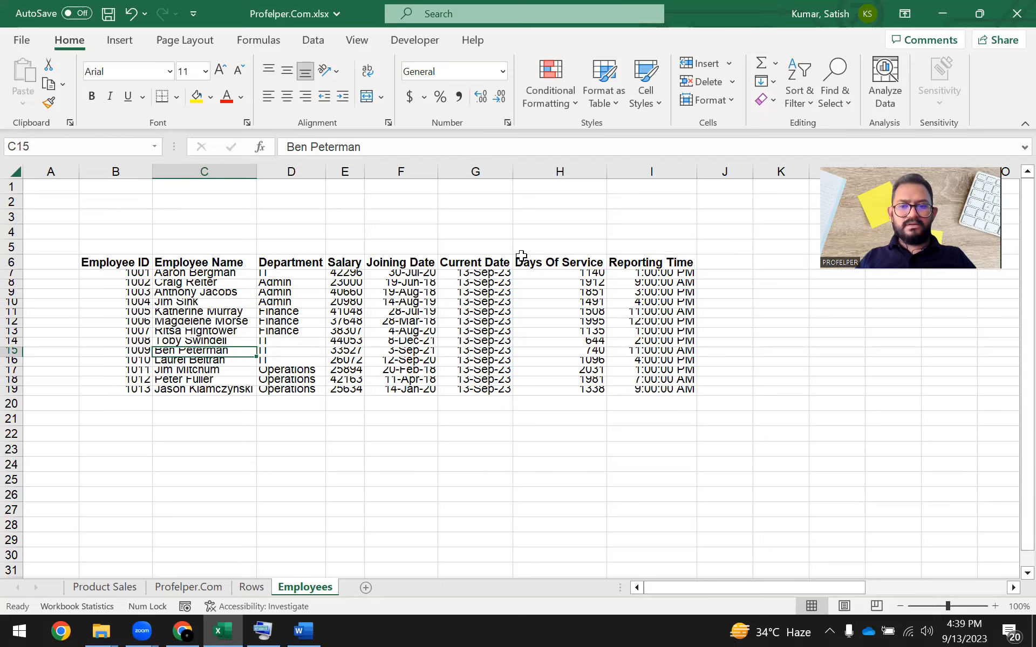
# - Go to cell C22 below the employee table, select its entire row and reduce the selection back to the cell
pyautogui.press('Up')
pyautogui.press('Up')
pyautogui.press('Up')
pyautogui.press('Down')
pyautogui.press('Down')
pyautogui.press('Down')
pyautogui.press('Down')
pyautogui.press('Down')
pyautogui.press('Down')
pyautogui.press('Down')
pyautogui.press('Down')
pyautogui.press('Down')
pyautogui.press('Down')
pyautogui.hotkey('shift', 'space')
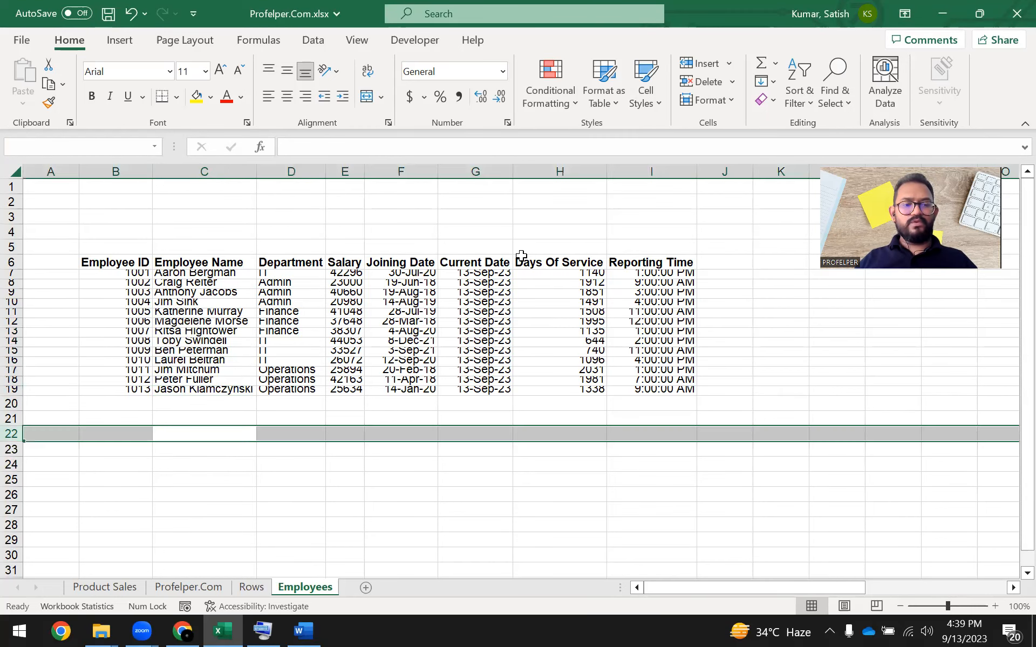
pyautogui.hotkey('shift', 'BackSpace')
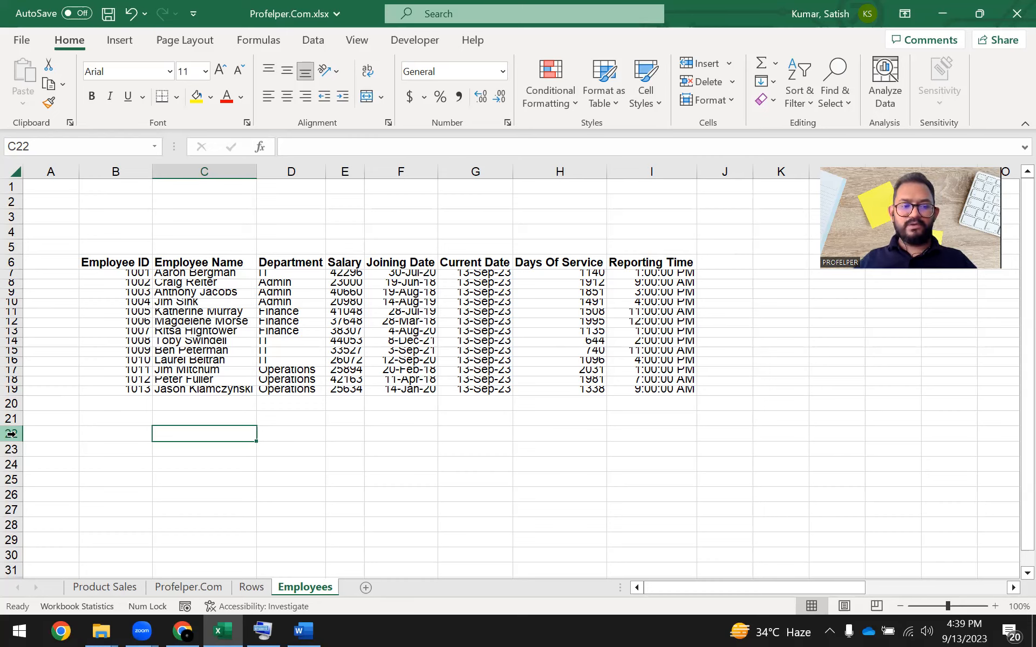
# - Select entire row 22 by its row number, do the same for row 3, and finish in cell B25
pyautogui.click(11, 433)
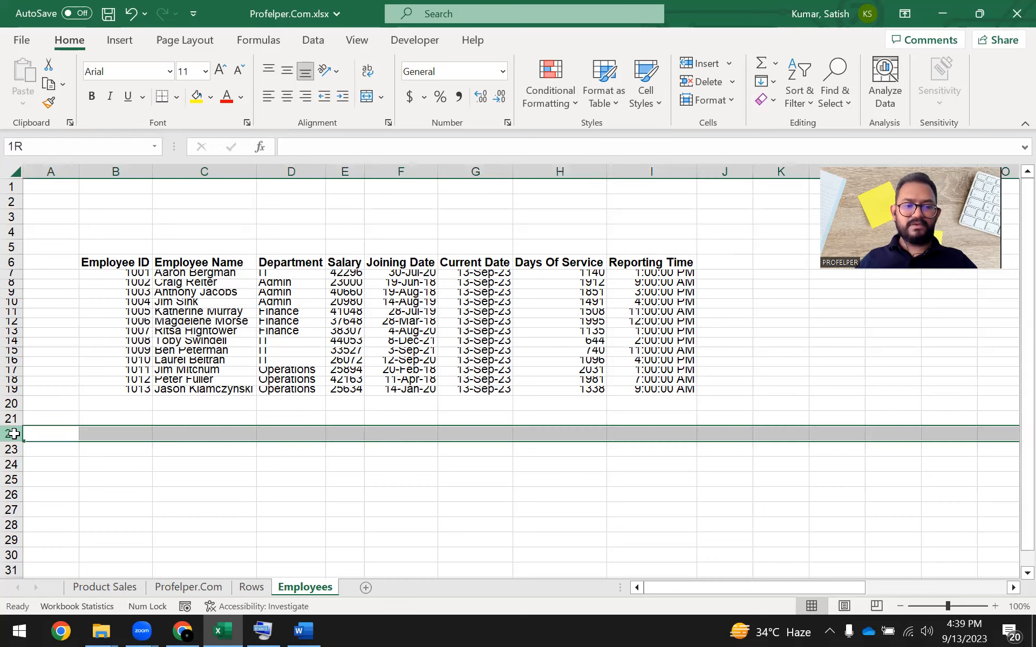
pyautogui.click(115, 495)
pyautogui.click(11, 434)
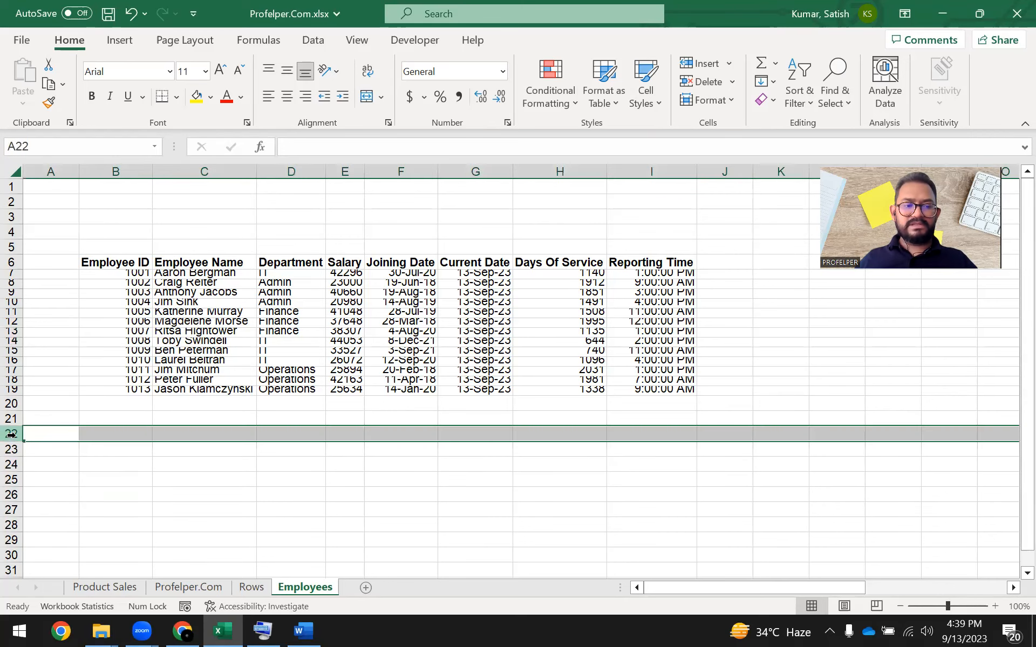
pyautogui.click(58, 435)
pyautogui.moveTo(690, 583)
pyautogui.mouseDown()
pyautogui.moveTo(831, 585)
pyautogui.moveTo(690, 585)
pyautogui.mouseUp()
pyautogui.click(10, 435)
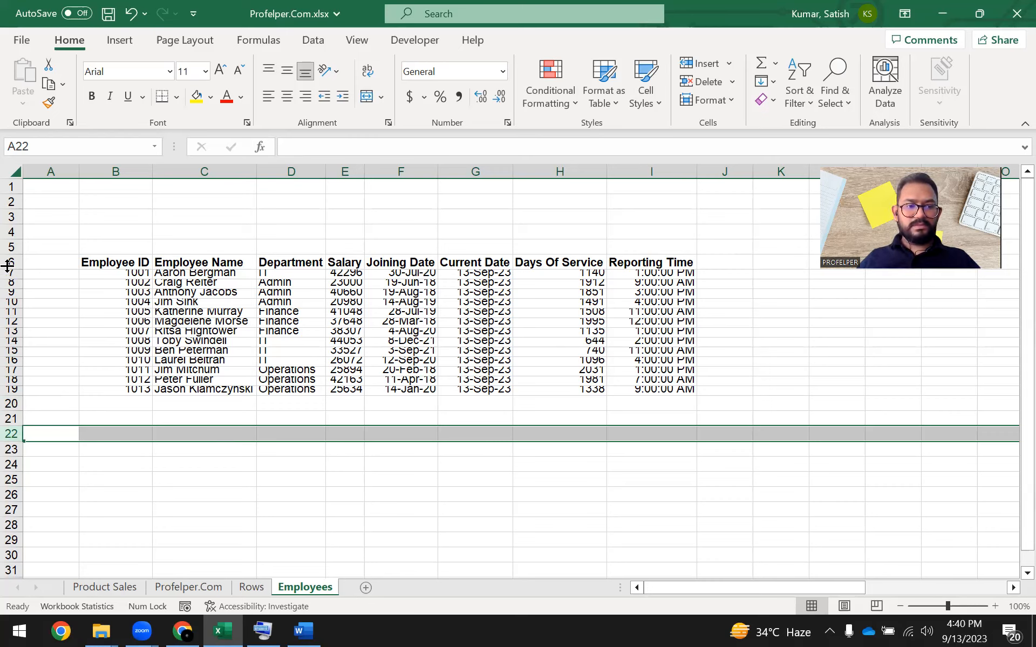
pyautogui.click(11, 216)
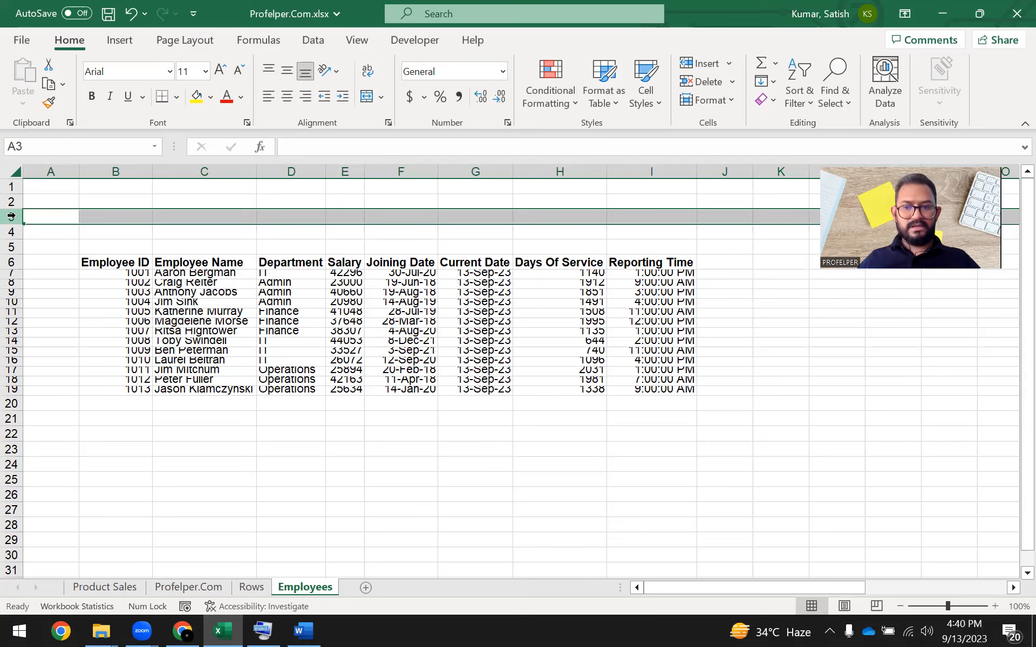
pyautogui.click(146, 478)
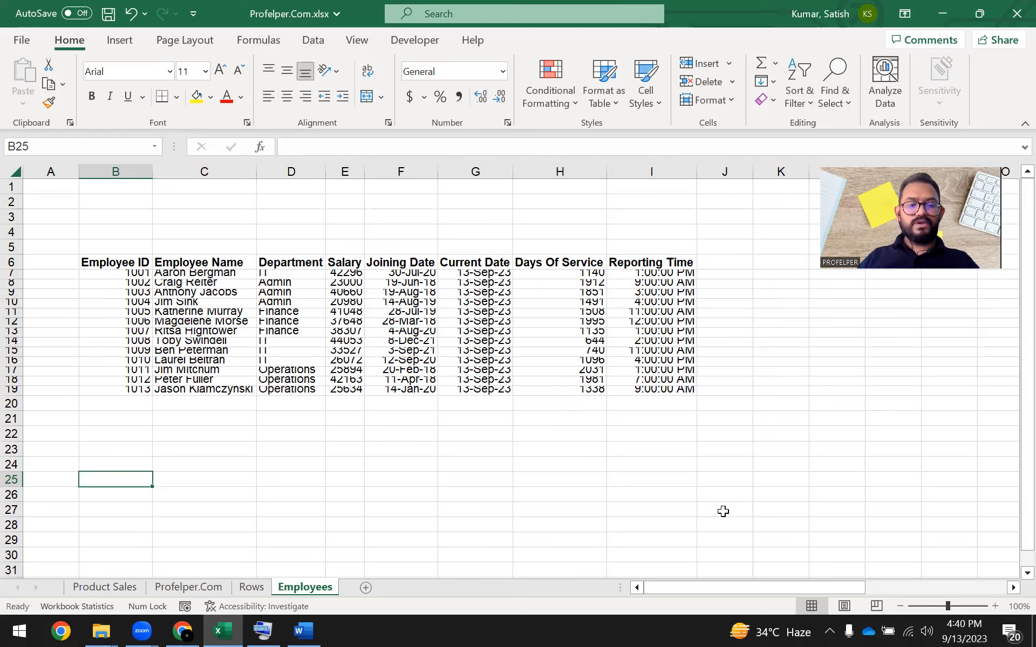
# - Select entire row 25 starting from B25 and from C25, and entire row 23 starting from C23
pyautogui.hotkey('shift', 'space')
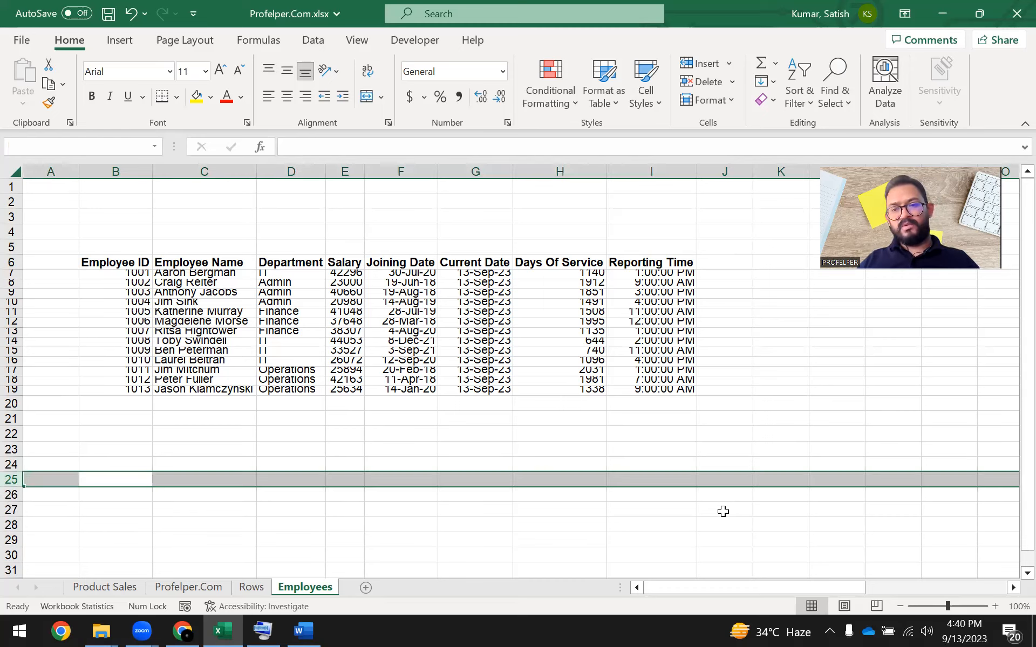
pyautogui.press('Right')
pyautogui.press('Right')
pyautogui.press('Left')
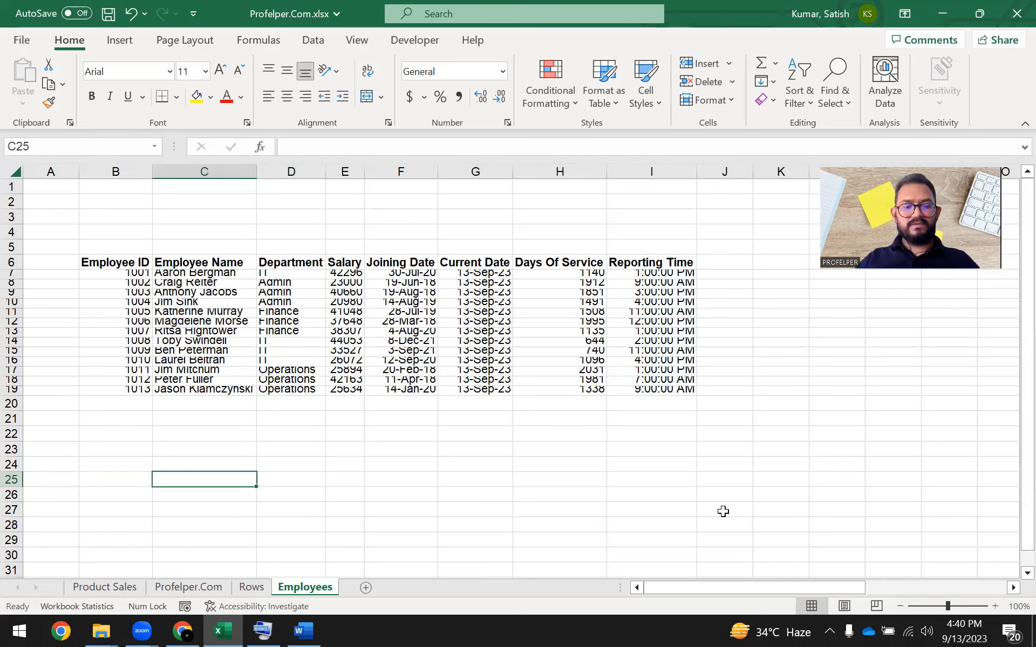
pyautogui.hotkey('shift', 'space')
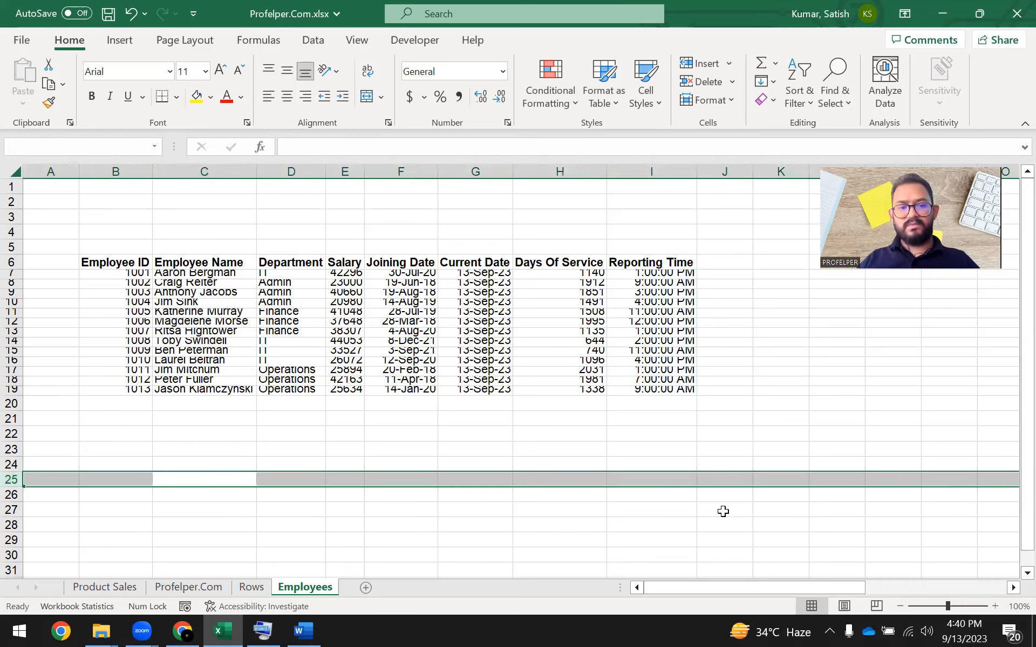
pyautogui.press('Up')
pyautogui.press('Up')
pyautogui.hotkey('shift', 'space')
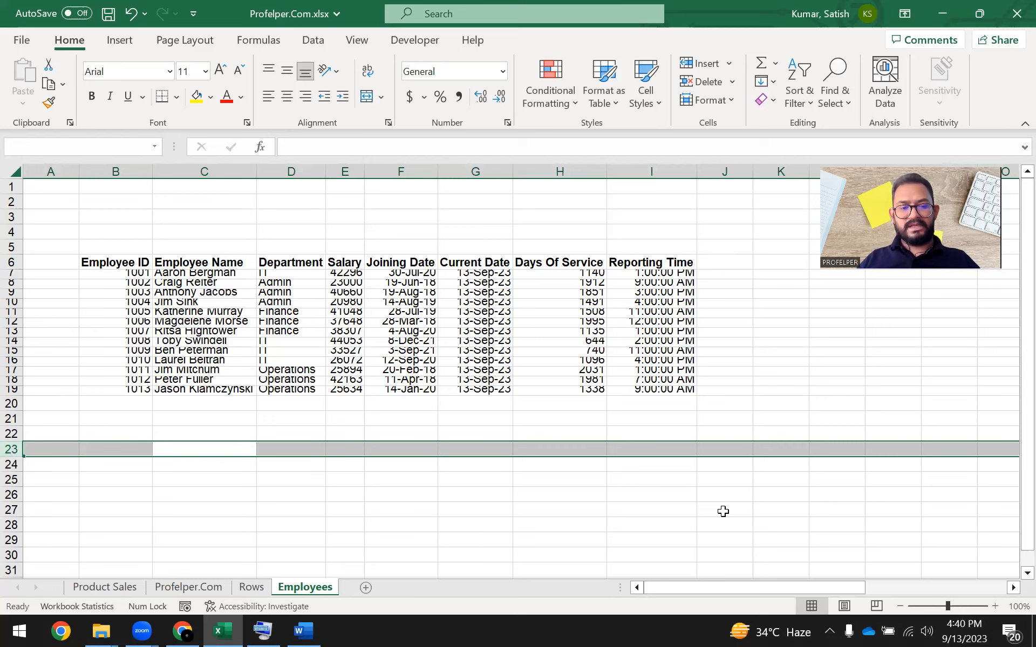
pyautogui.press('Up')
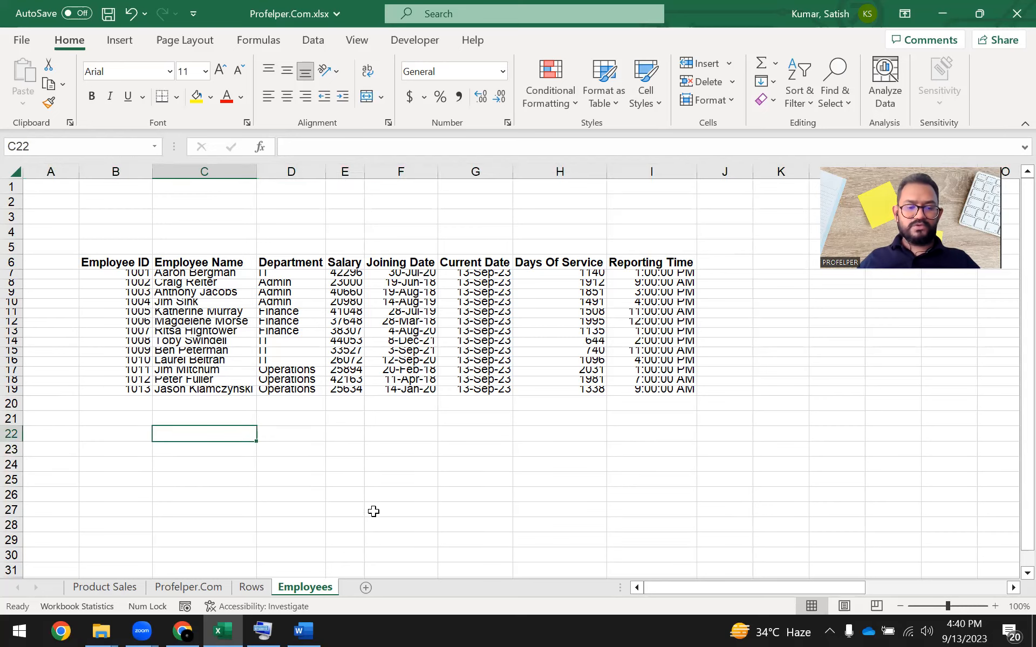
# - Bring up the On-Screen Keyboard over the sheet and select entire row 23 starting from cell A23
pyautogui.click(270, 630)
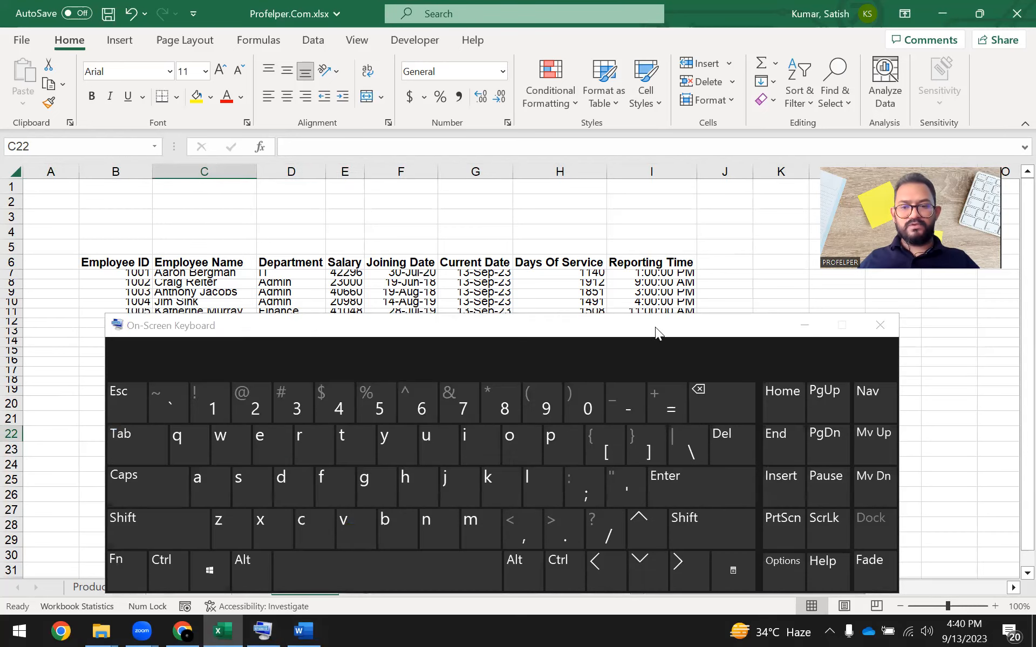
pyautogui.moveTo(655, 327); pyautogui.dragTo(662, 305)
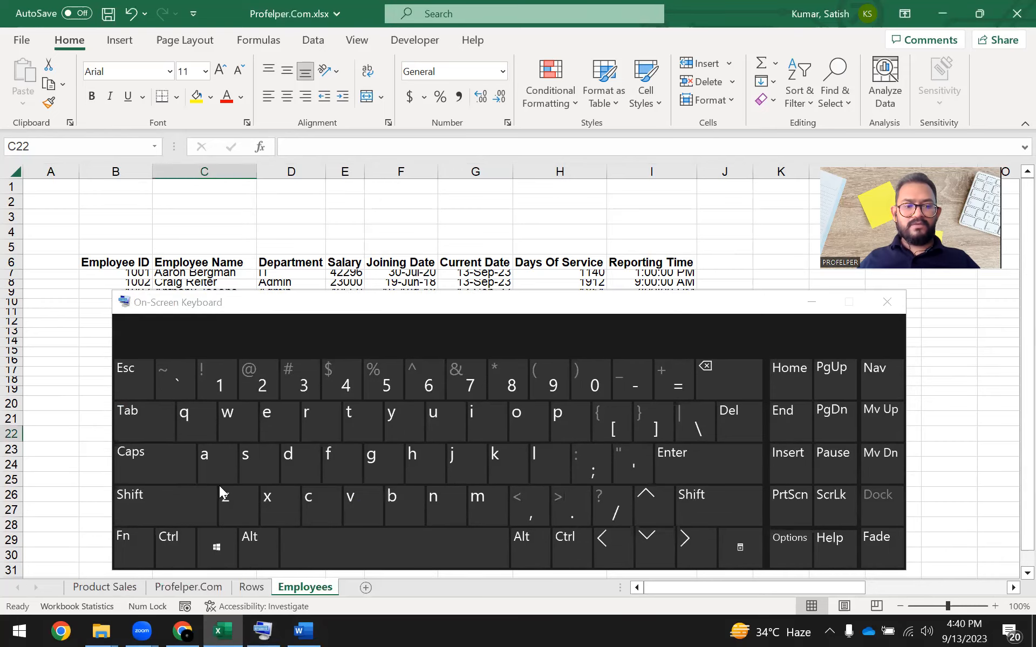
pyautogui.click(154, 506)
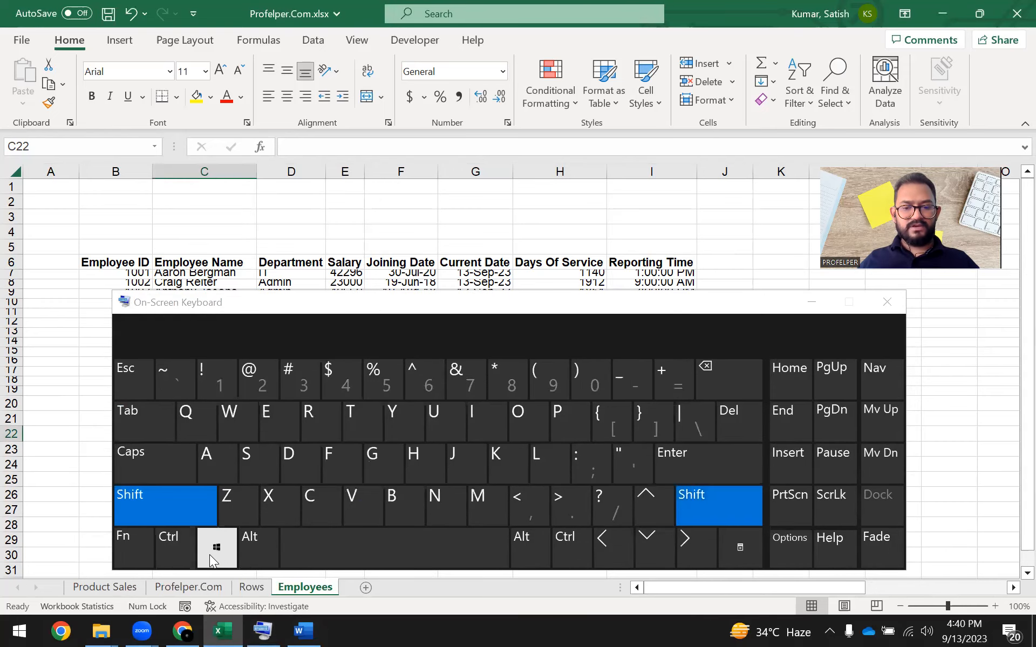
pyautogui.click(70, 451)
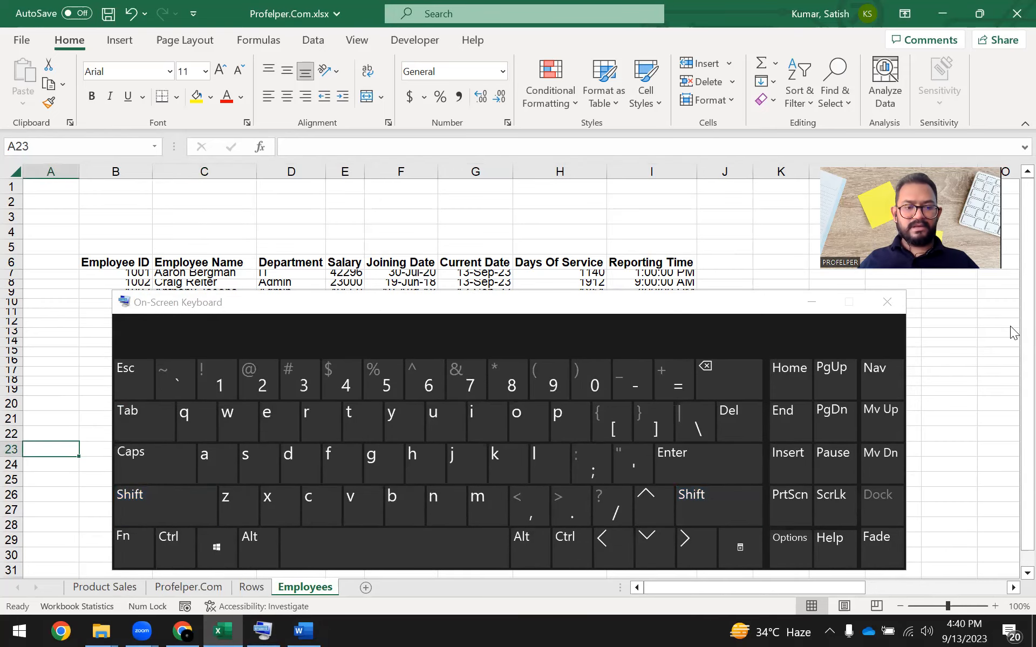
pyautogui.press('shift')
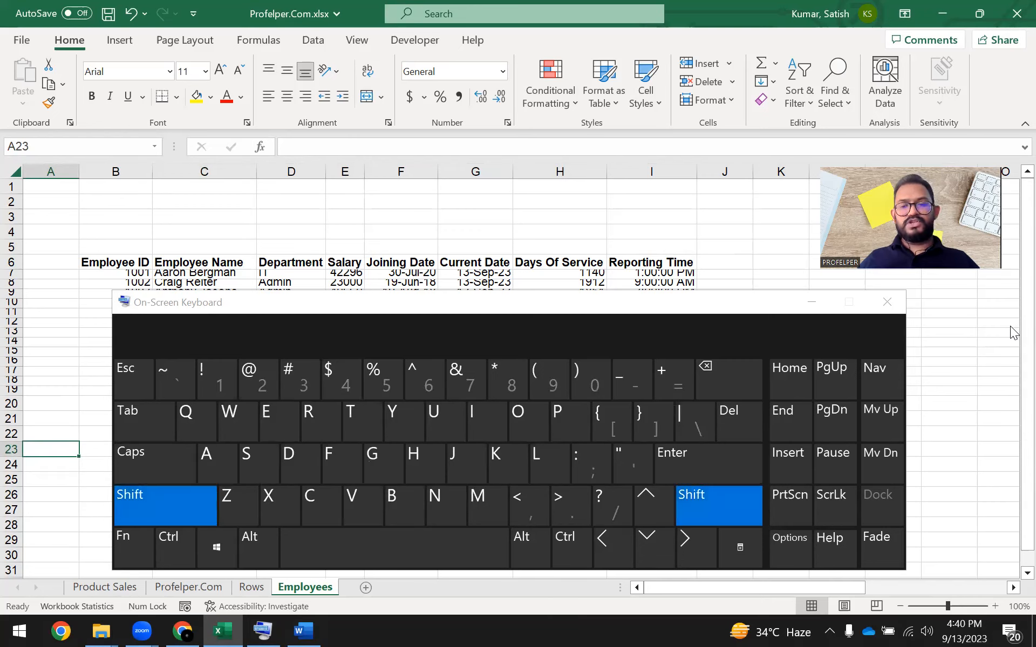
pyautogui.hotkey('shift', 'space')
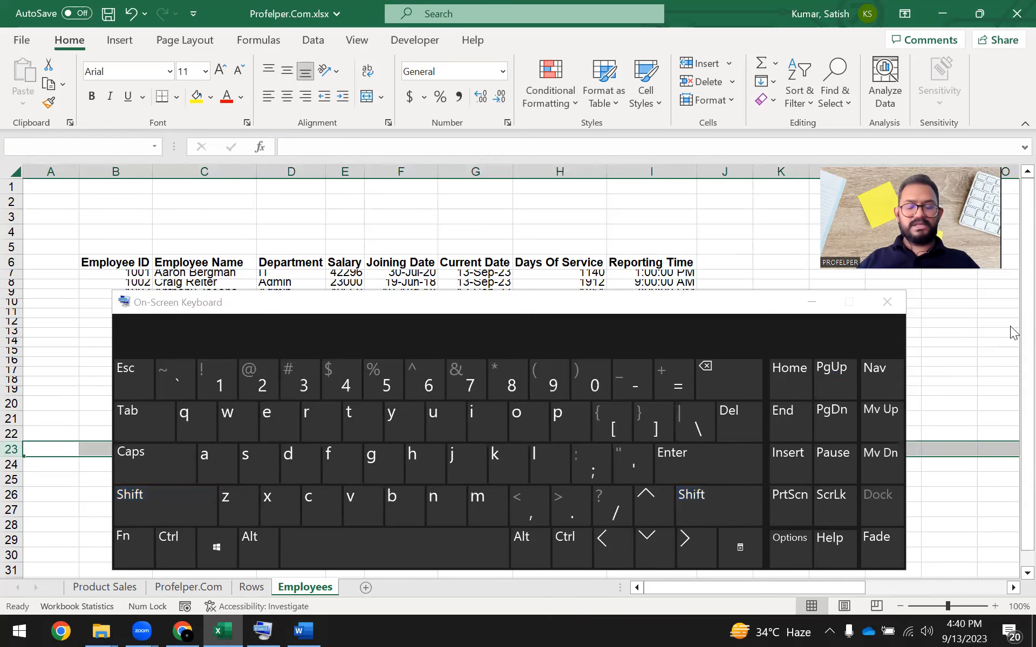
# - Minimize the On-Screen Keyboard and select entire row 22 starting from cell C22
pyautogui.click(811, 302)
pyautogui.click(304, 480)
pyautogui.click(229, 463)
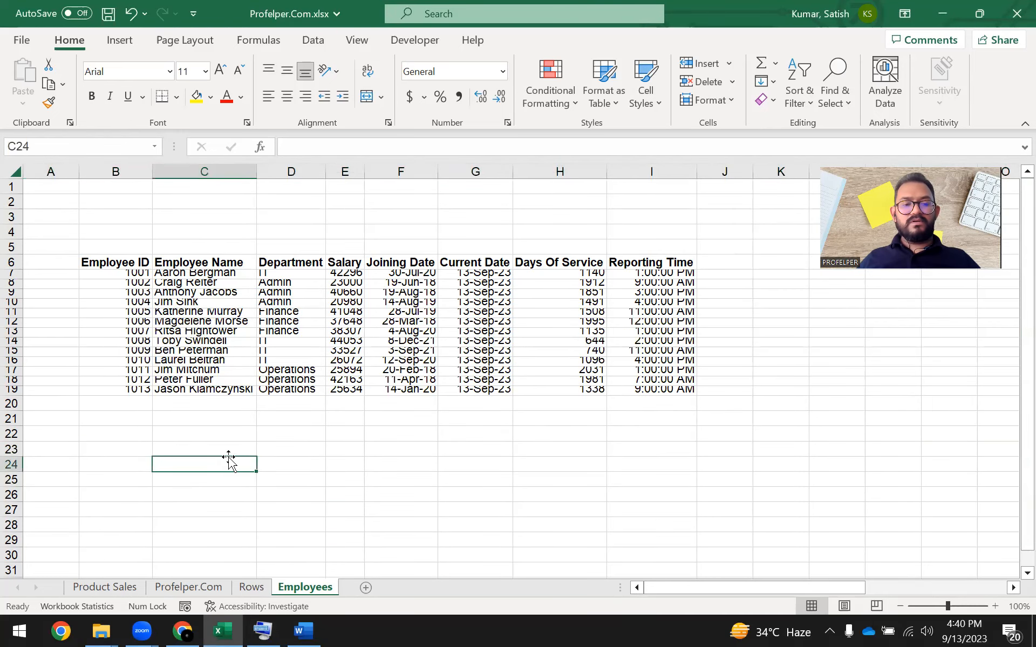
pyautogui.click(197, 439)
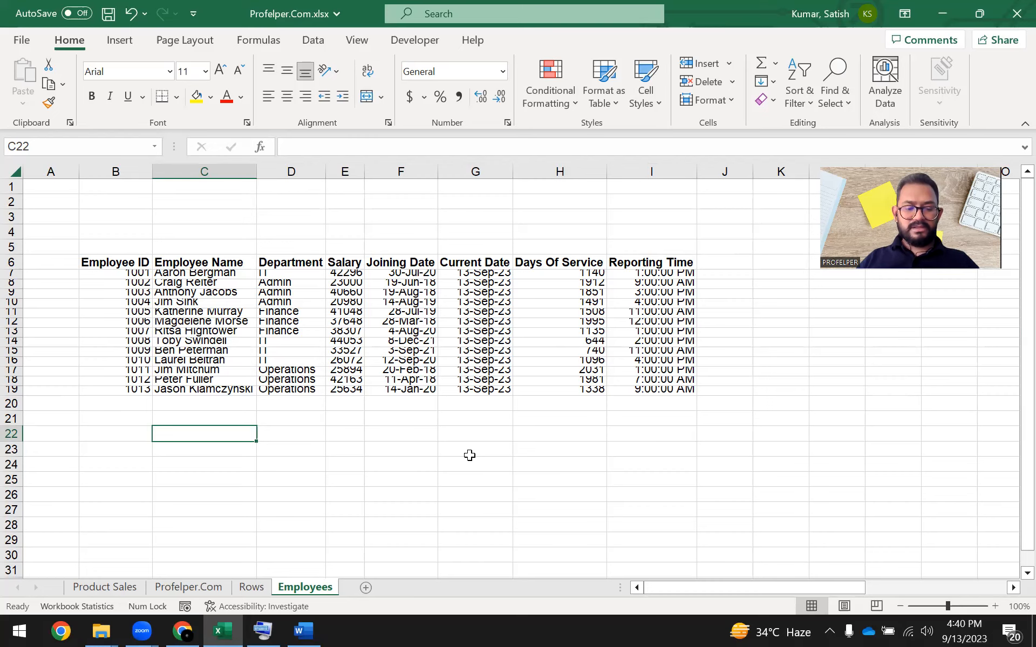
pyautogui.hotkey('shift', 'space')
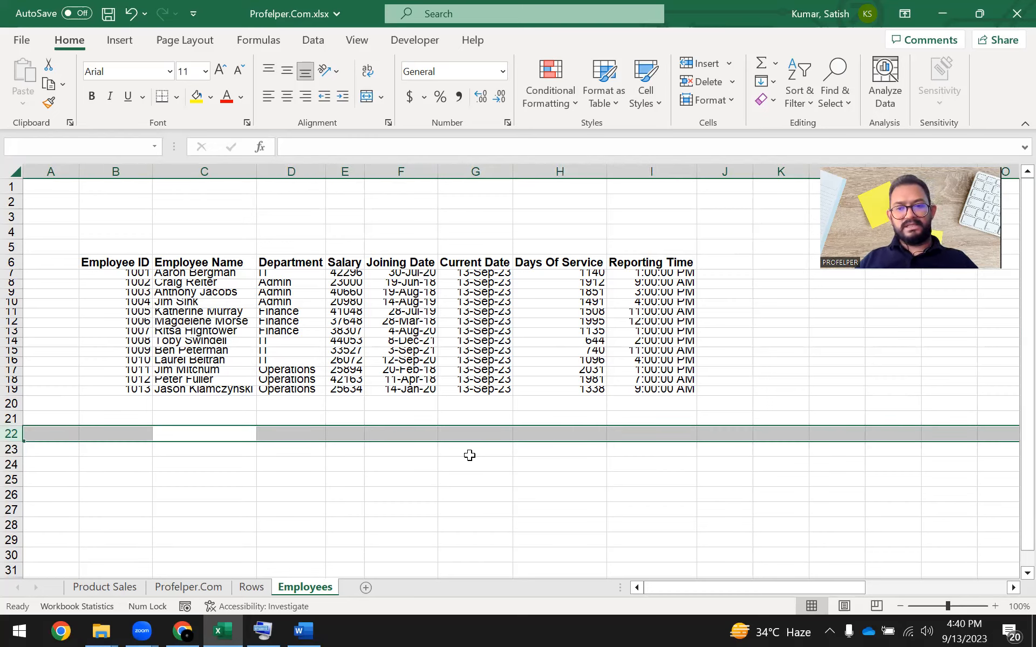
# - Enter "Shift + Space Bar" in cell H11 beside the Select Row topic on the Rows sheet
pyautogui.hotkey('ctrl', 'pageup')
pyautogui.press('Down')
pyautogui.press('Up')
pyautogui.write('Shift + Space Bar')
pyautogui.press('Left')
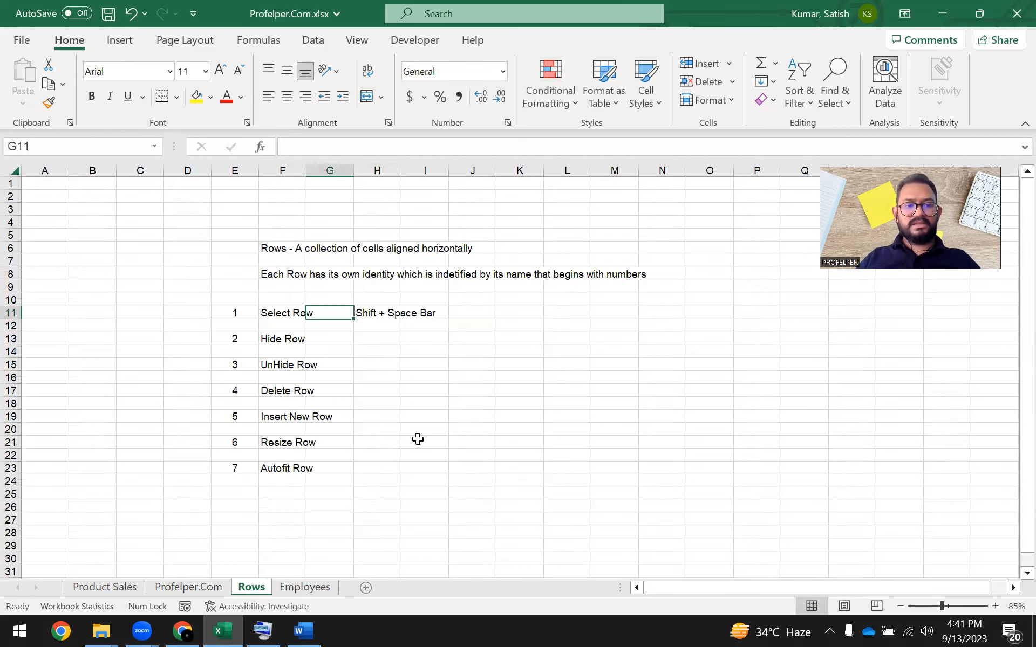
# - Change the first topic in cell F11 to "Select Entire Row"
pyautogui.press('Left')
pyautogui.press('F2')
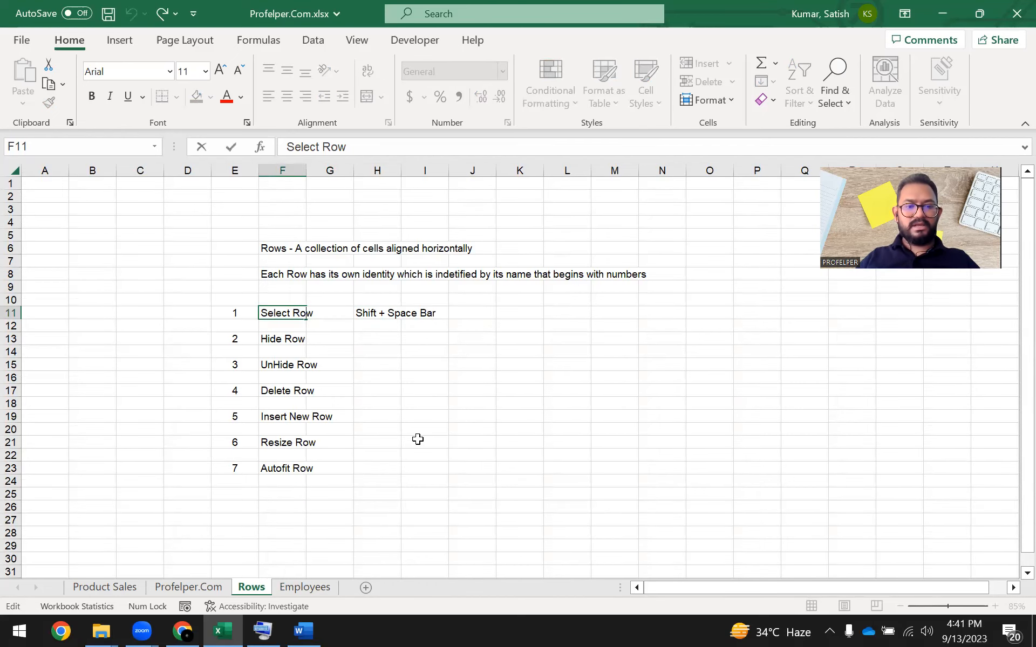
pyautogui.write('Entire')
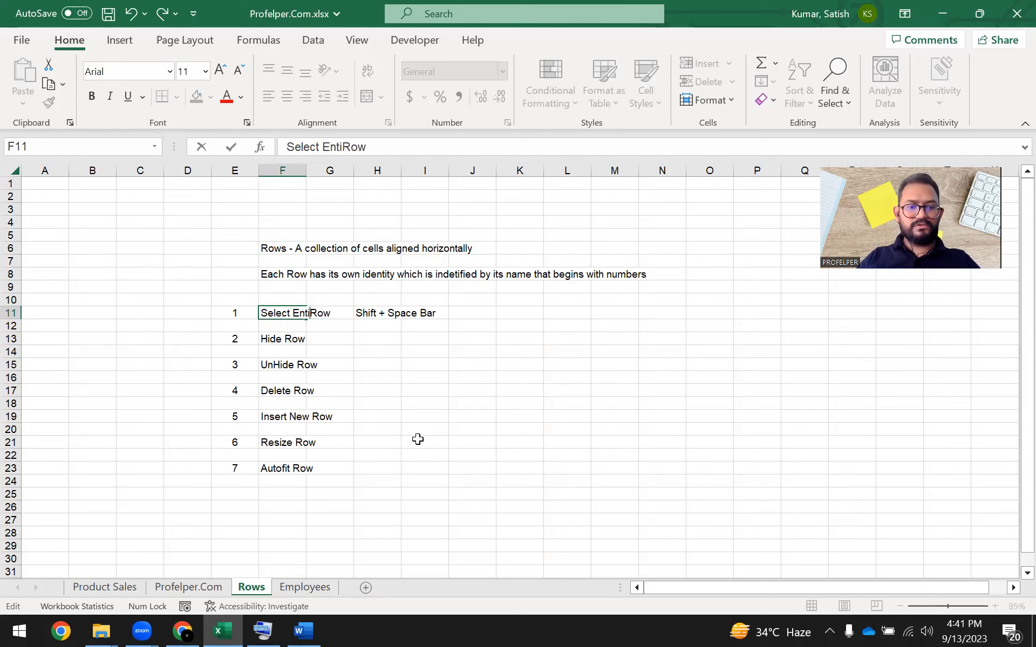
pyautogui.press('Return')
# - Go to cell H13 beside the Hide Row topic and select the entire row 13
pyautogui.press('Up')
pyautogui.press('Right')
pyautogui.press('Right')
pyautogui.press('Right')
pyautogui.press('Left')
pyautogui.press('Down')
pyautogui.press('Down')
pyautogui.press('Left')
pyautogui.press('Right')
pyautogui.hotkey('shift', 'space')
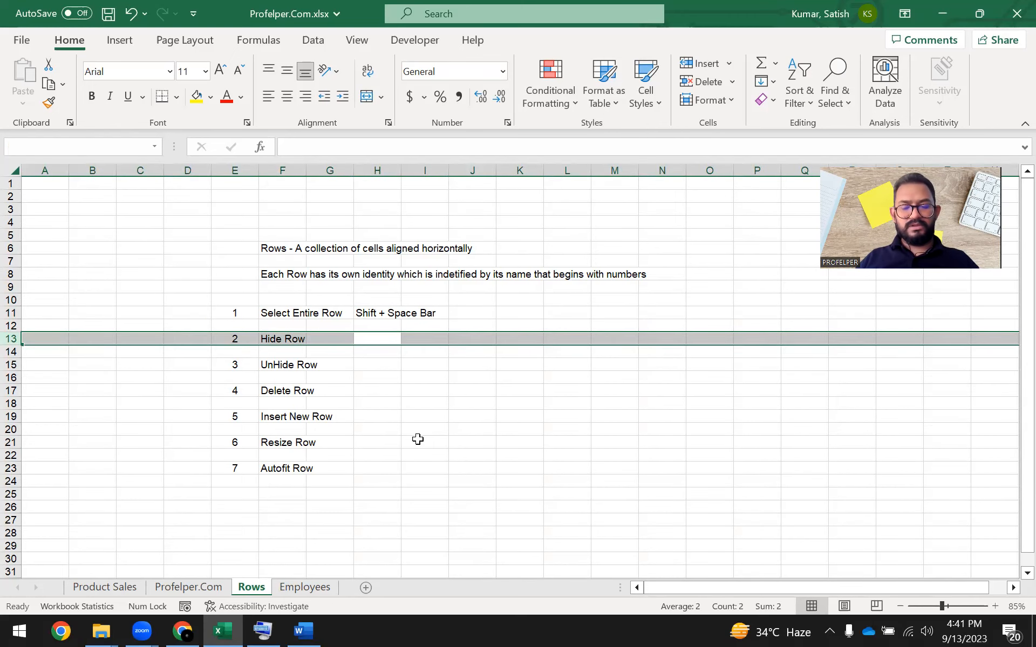
# - Switch to the Employees sheet and enter "Hide" in cell C25 below the employee table
pyautogui.hotkey('ctrl', 'pagedown')
pyautogui.press('Up')
pyautogui.press('Up')
pyautogui.press('Up')
pyautogui.press('Up')
pyautogui.press('Up')
pyautogui.press('Up')
pyautogui.press('Up')
pyautogui.press('Up')
pyautogui.press('Up')
pyautogui.press('Up')
pyautogui.press('Up')
pyautogui.press('Up')
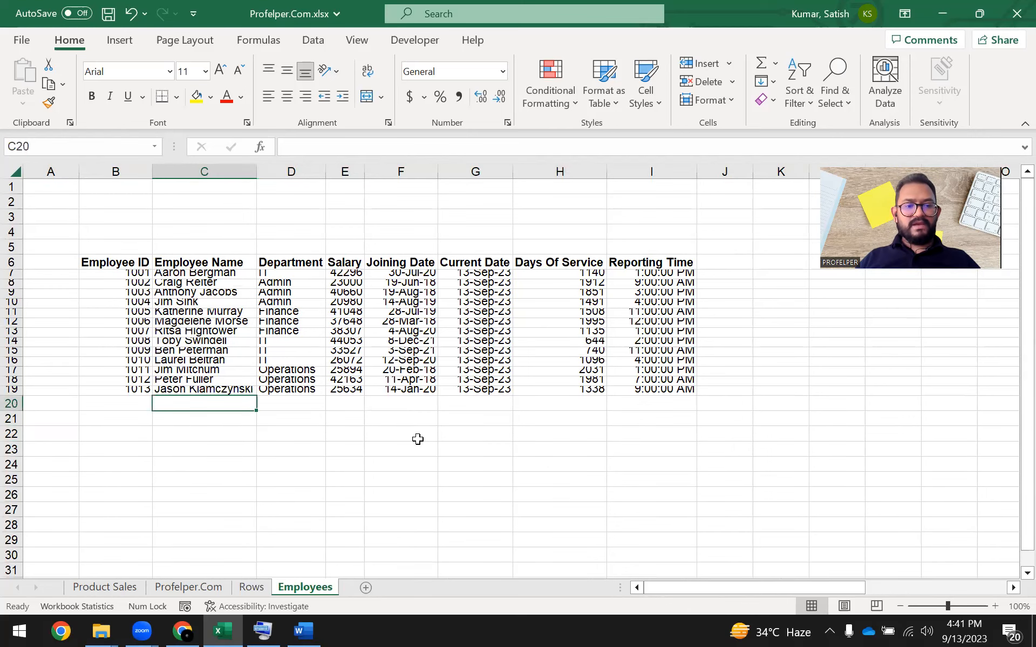
pyautogui.press('Down')
pyautogui.press('Down')
pyautogui.press('Down')
pyautogui.press('Down')
pyautogui.press('Down')
pyautogui.press('Down')
pyautogui.press('Down')
pyautogui.press('Down')
pyautogui.press('Down')
pyautogui.press('Down')
pyautogui.press('Down')
pyautogui.press('Down')
pyautogui.press('Down')
pyautogui.press('Down')
pyautogui.press('Down')
pyautogui.press('Down')
pyautogui.press('Down')
pyautogui.press('Up')
pyautogui.press('Up')
pyautogui.write('Hide')
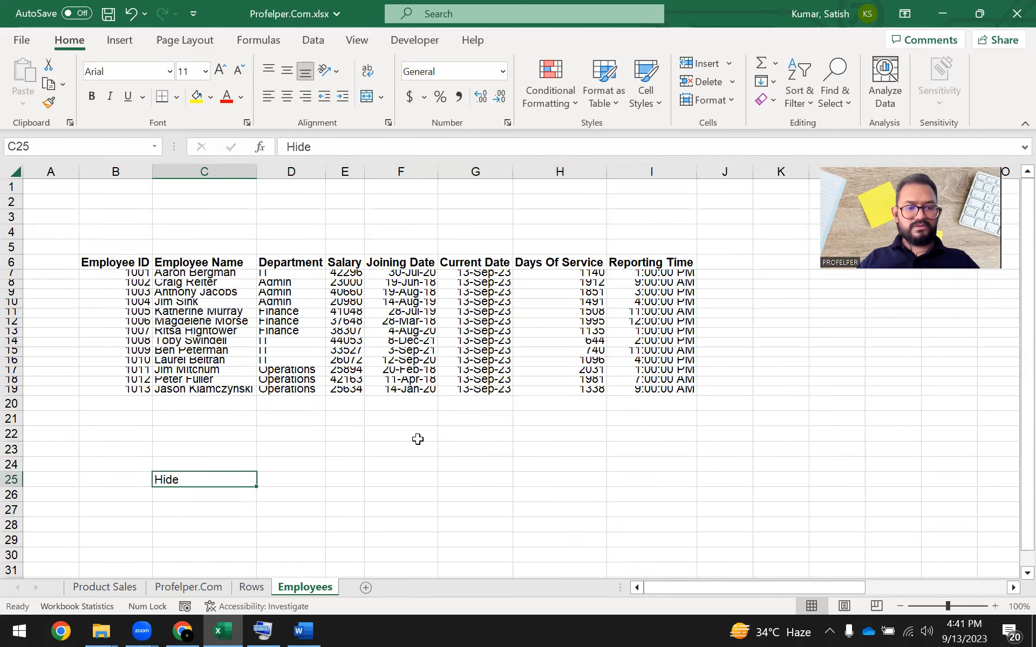
# - Select entire row 25, which contains the word Hide, and hide it
pyautogui.hotkey('shift', 'space')
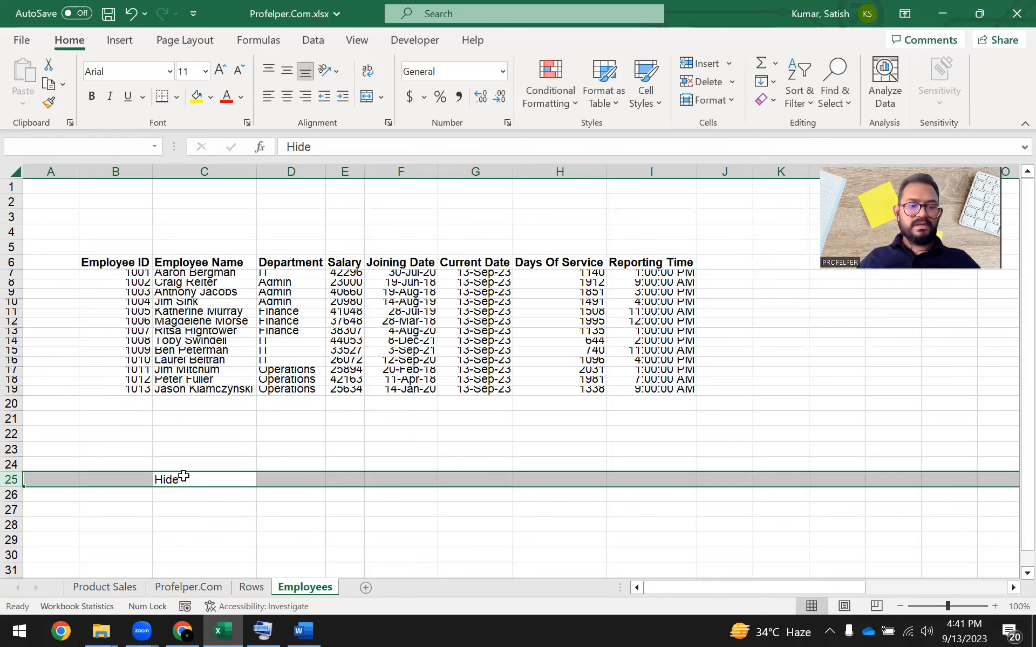
pyautogui.click(72, 512)
pyautogui.click(10, 480)
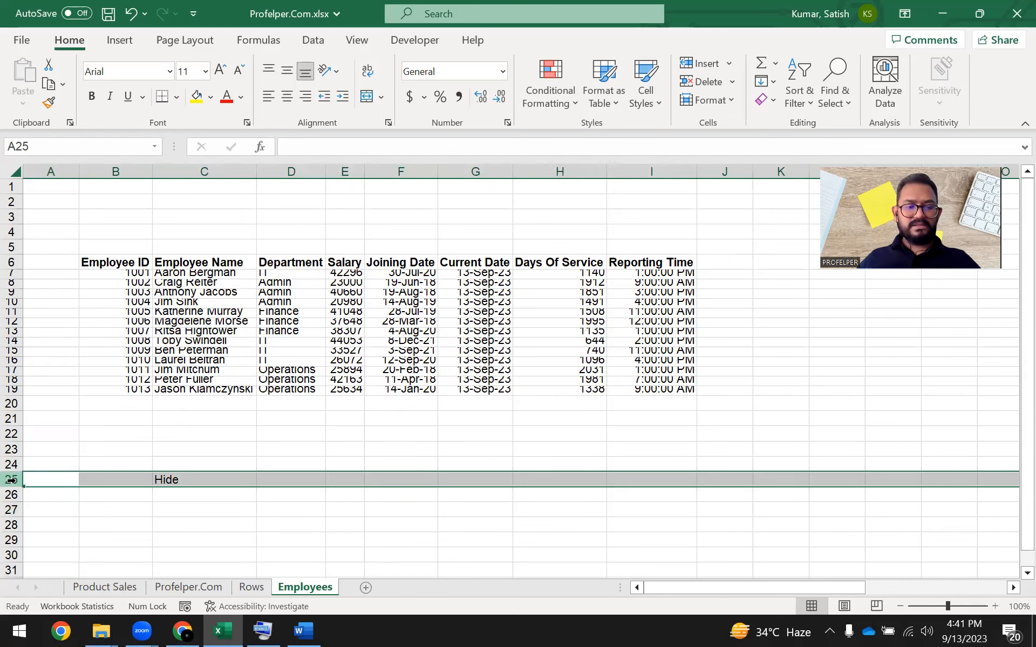
pyautogui.rightClick(11, 480)
pyautogui.click(141, 450)
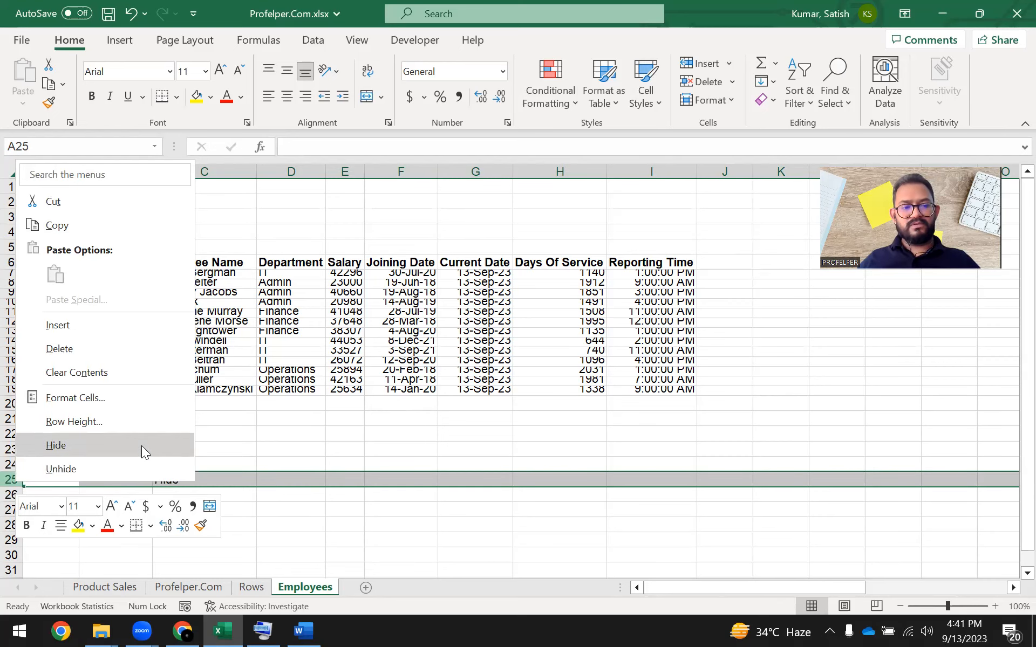
pyautogui.click(141, 447)
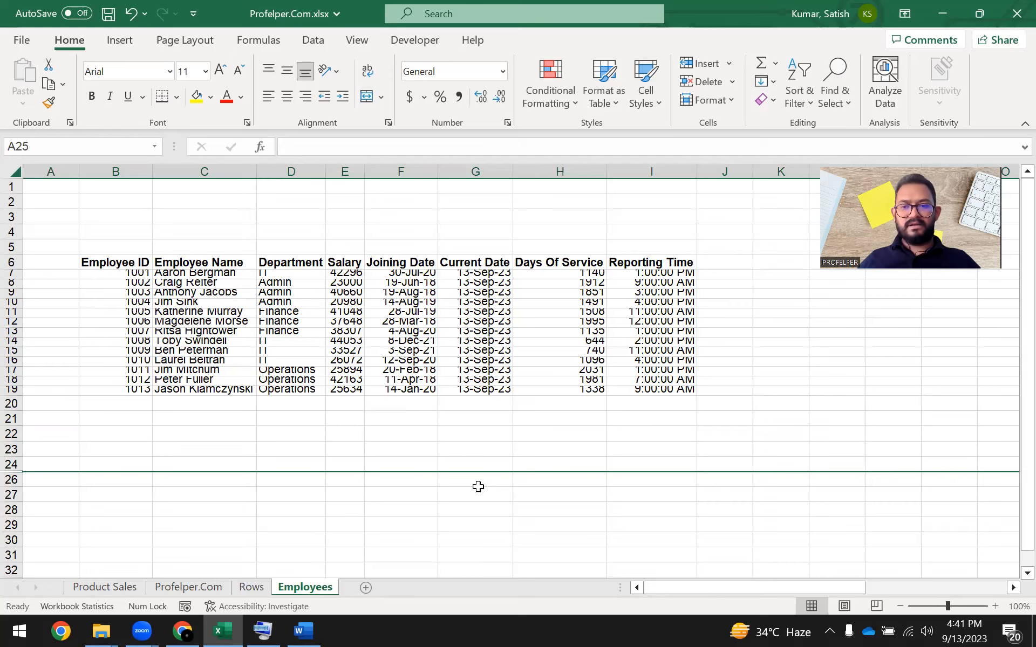
# - Examine the row numbering around hidden row 25, selecting row 24 and finishing in cell A22
pyautogui.click(226, 512)
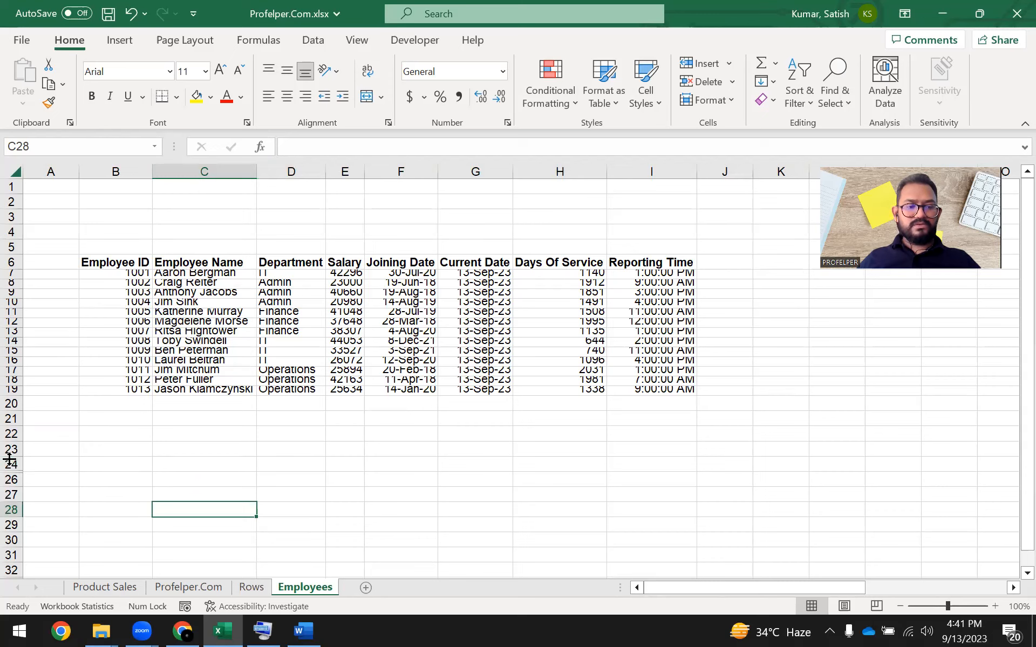
pyautogui.click(76, 466)
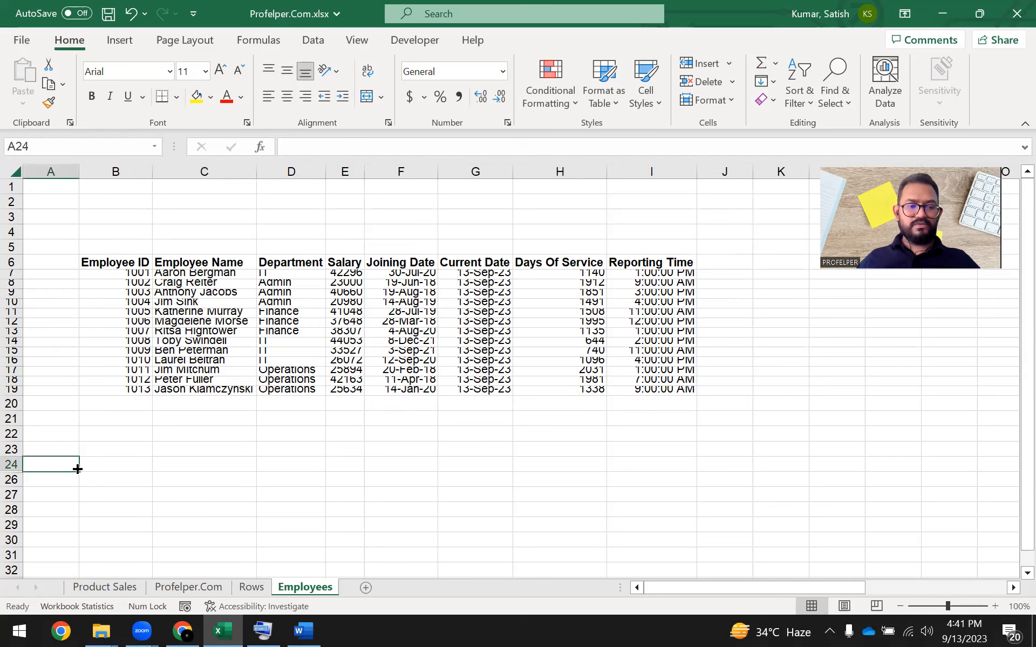
pyautogui.click(13, 465)
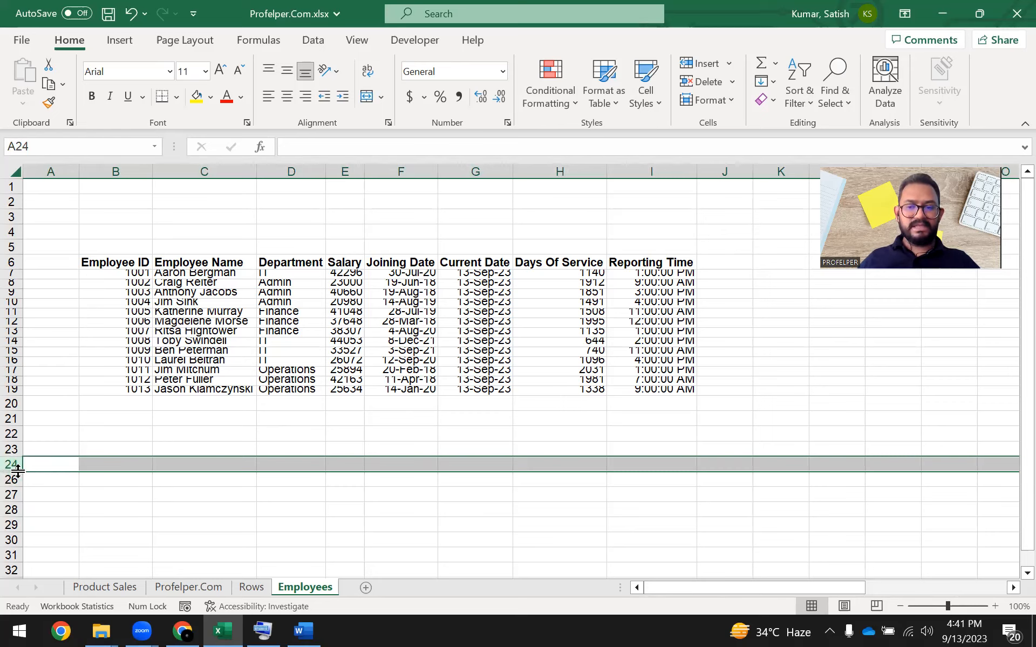
pyautogui.click(66, 432)
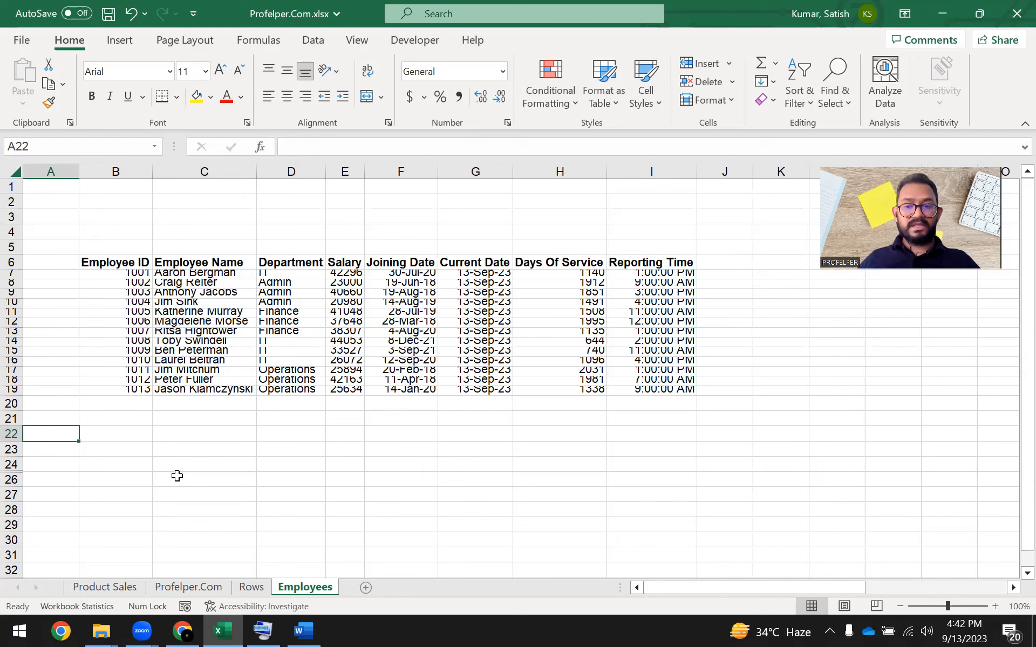
# - Select rows 24 through 26 on the Employees sheet and unhide row 25 between them
pyautogui.click(121, 475)
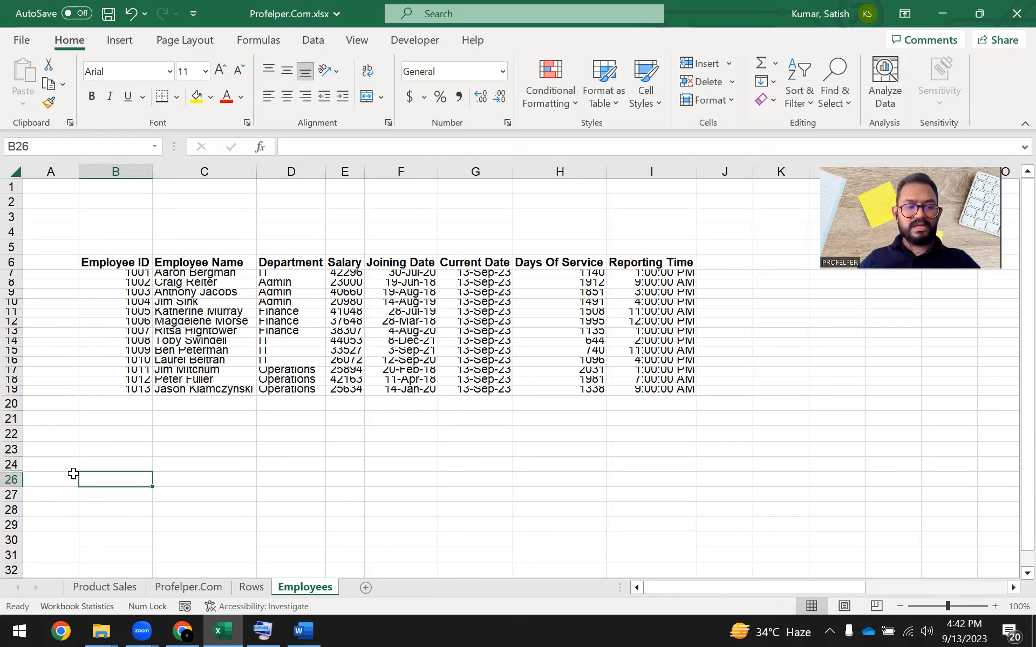
pyautogui.click(7, 465)
pyautogui.moveTo(6, 464); pyautogui.dragTo(17, 478)
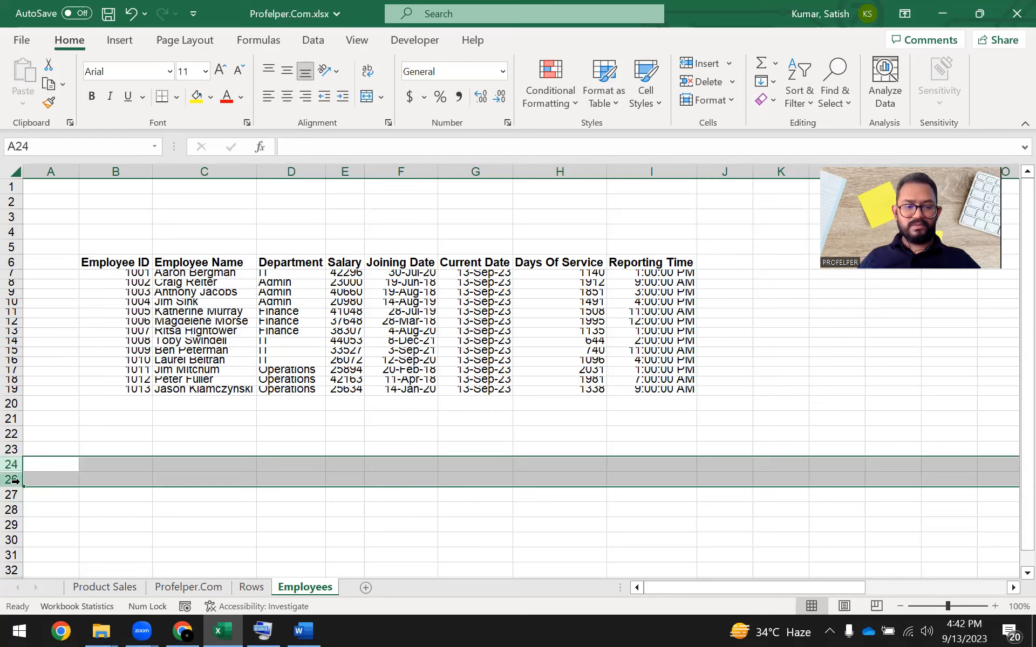
pyautogui.moveTo(14, 465); pyautogui.dragTo(14, 480)
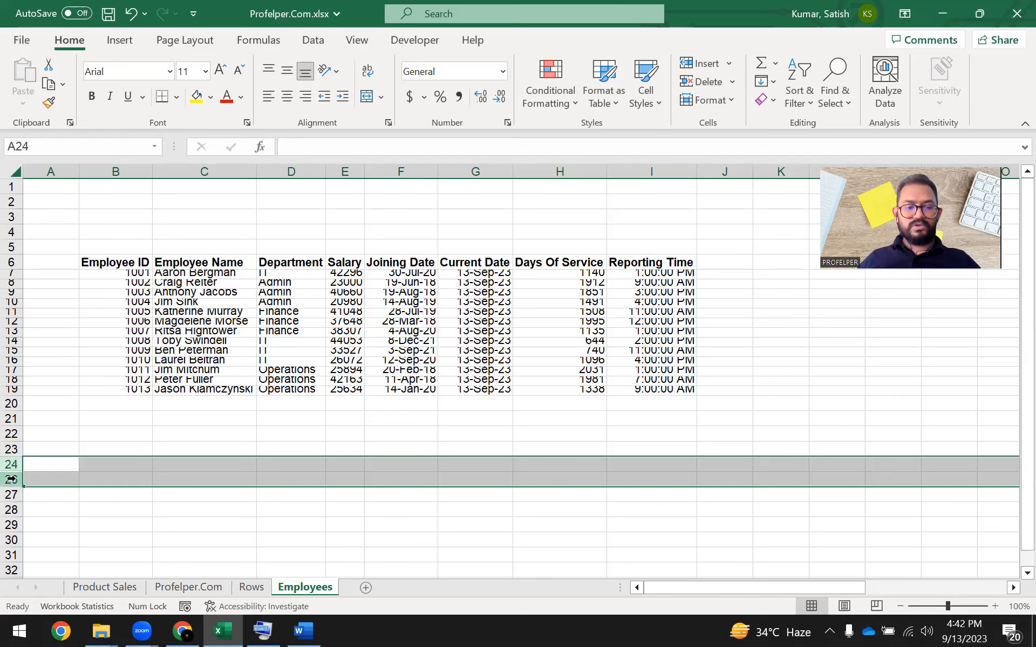
pyautogui.rightClick(11, 479)
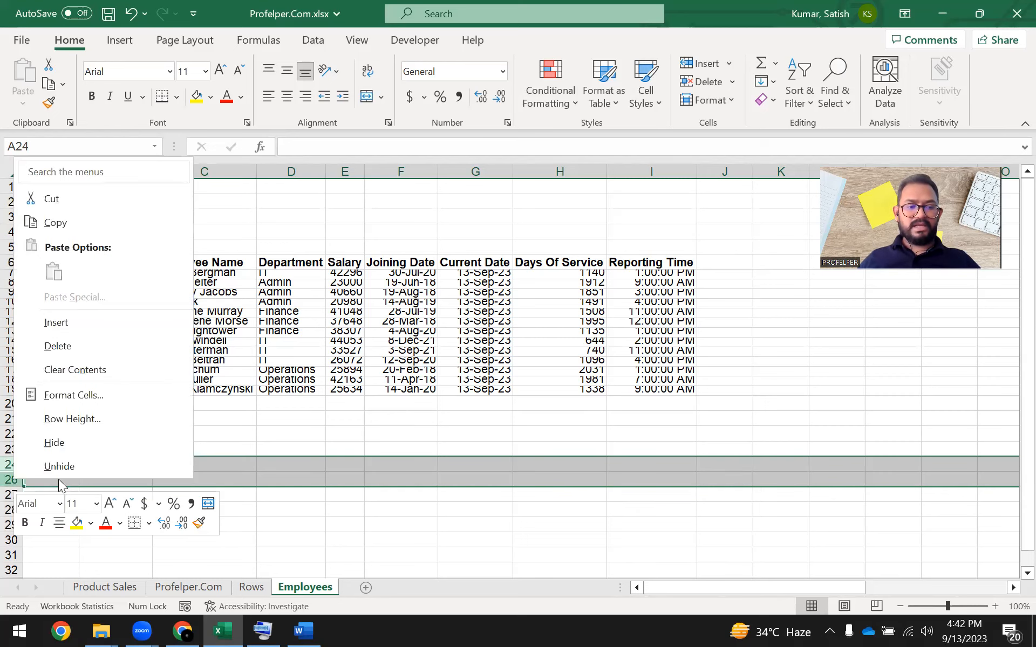
pyautogui.click(101, 468)
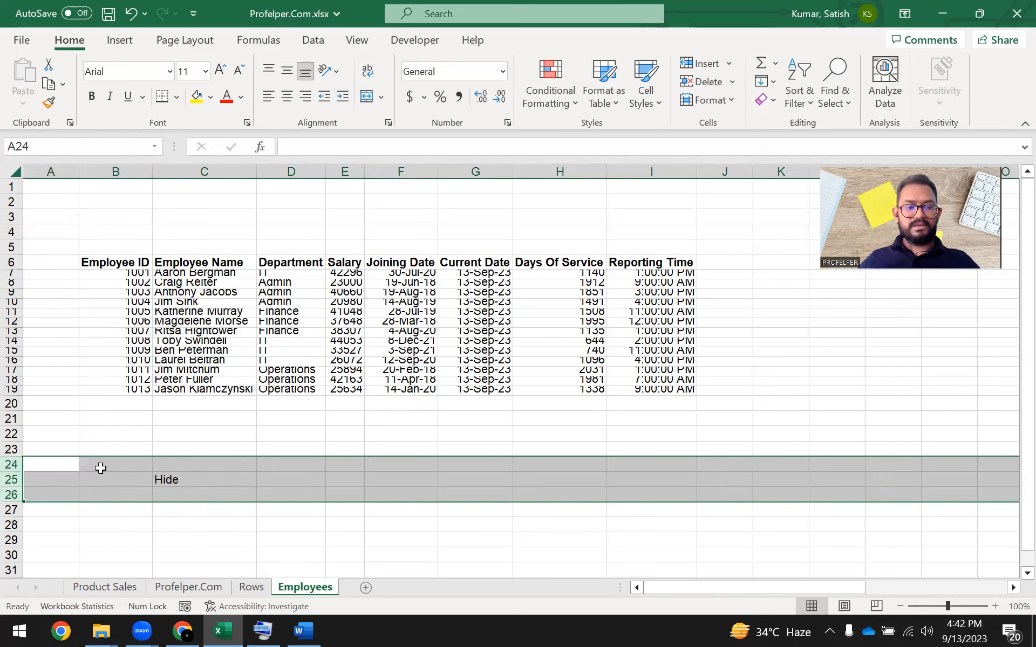
# - Select row 25 and go to the UnHide Row topic in cell F15 of the Rows sheet
pyautogui.click(11, 479)
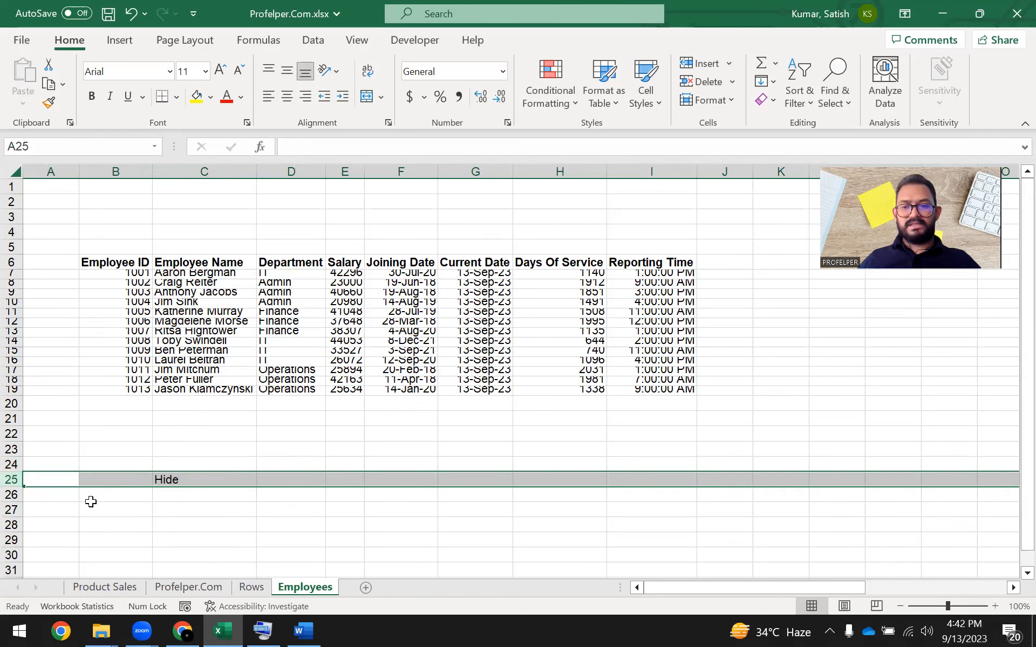
pyautogui.click(251, 587)
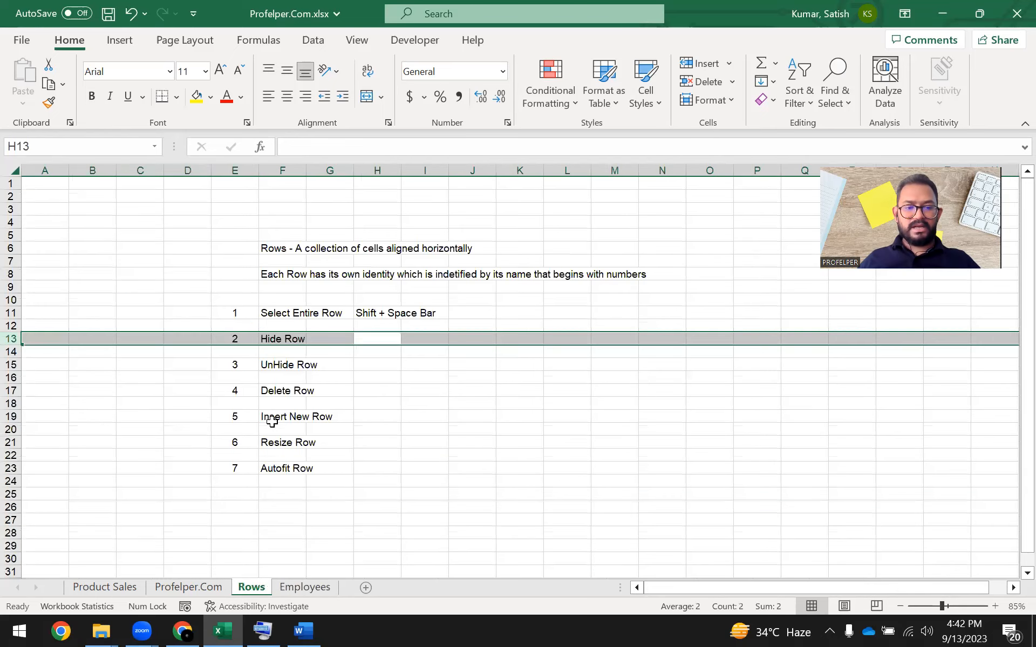
pyautogui.click(291, 367)
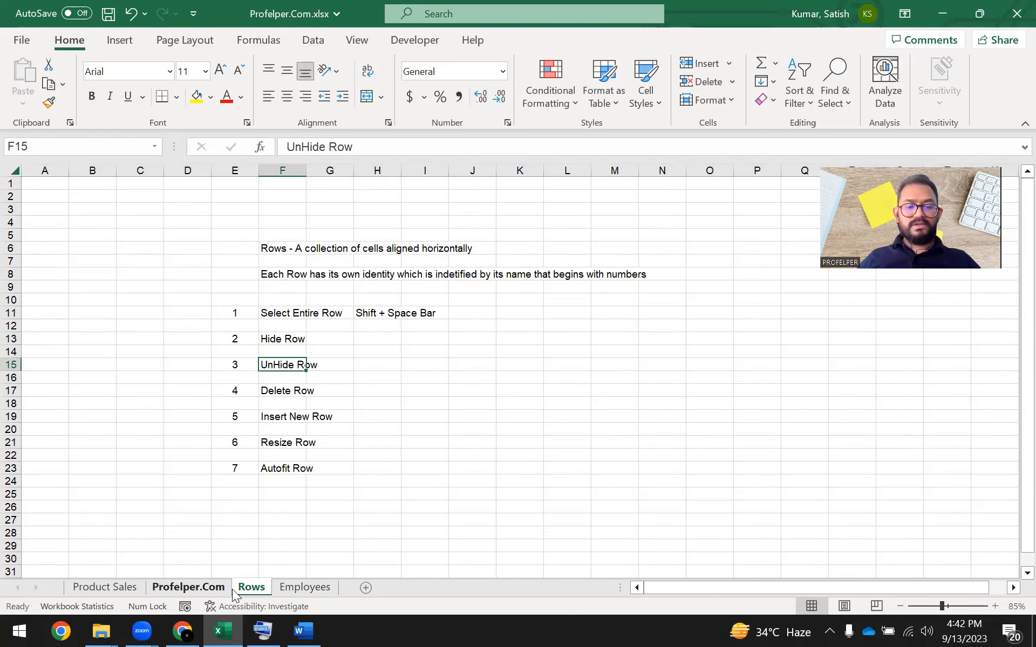
# - Return to the Employees sheet and hide row 25 with the Hide Rows option of the cell Format commands
pyautogui.click(306, 587)
pyautogui.click(11, 479)
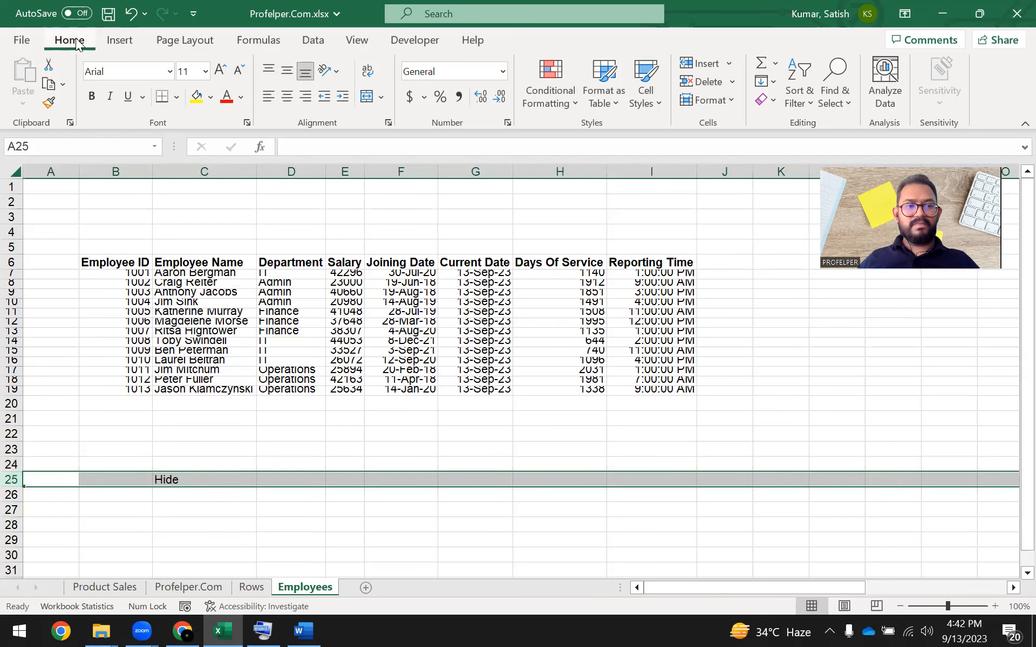
pyautogui.click(732, 102)
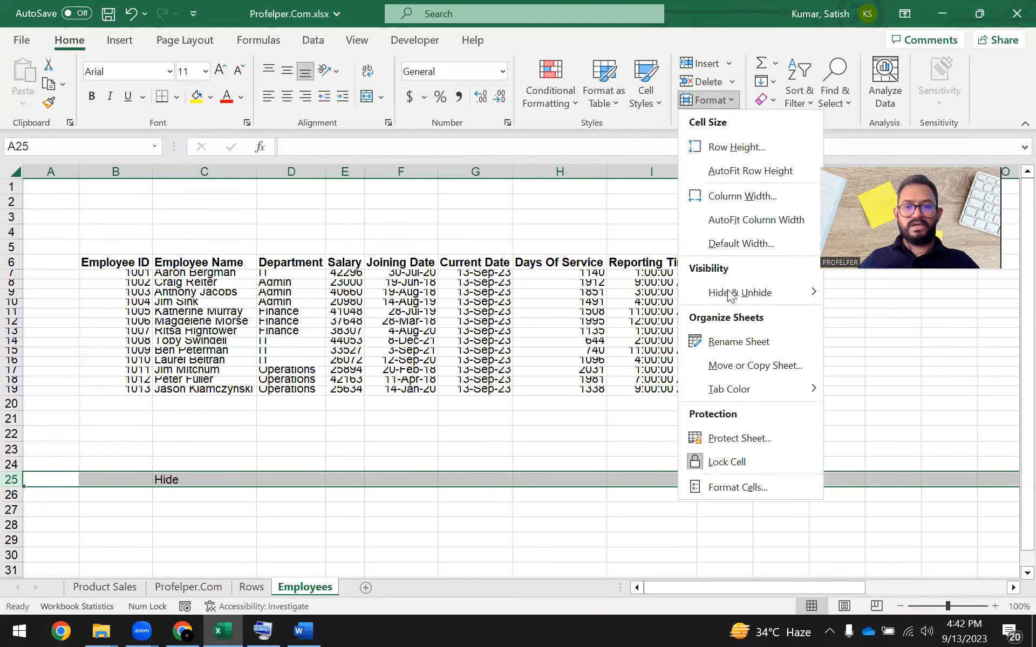
pyautogui.moveTo(728, 292)
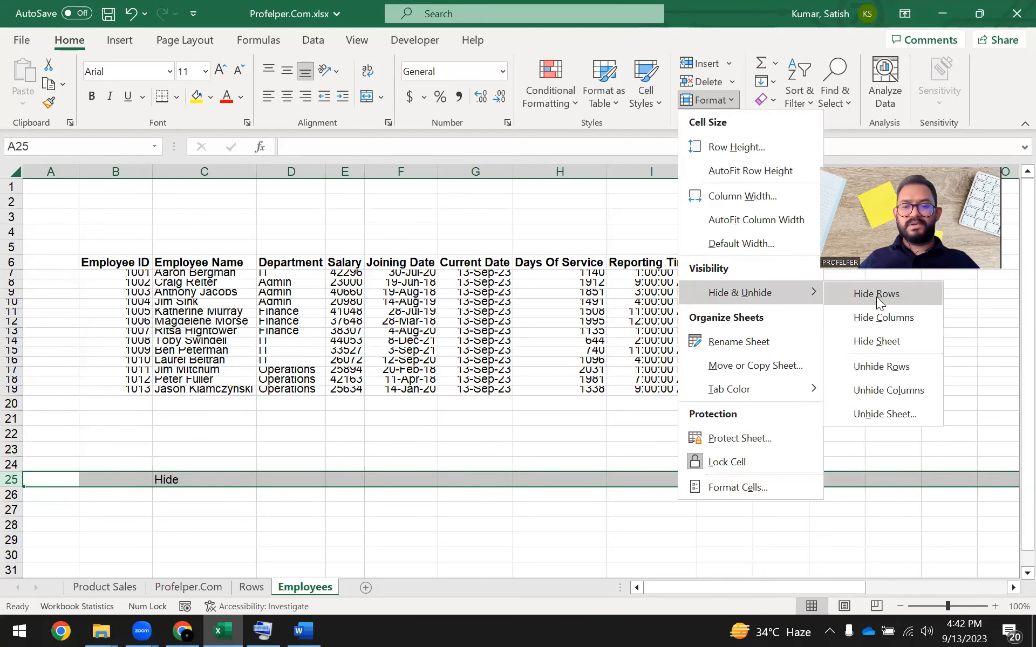
pyautogui.click(898, 298)
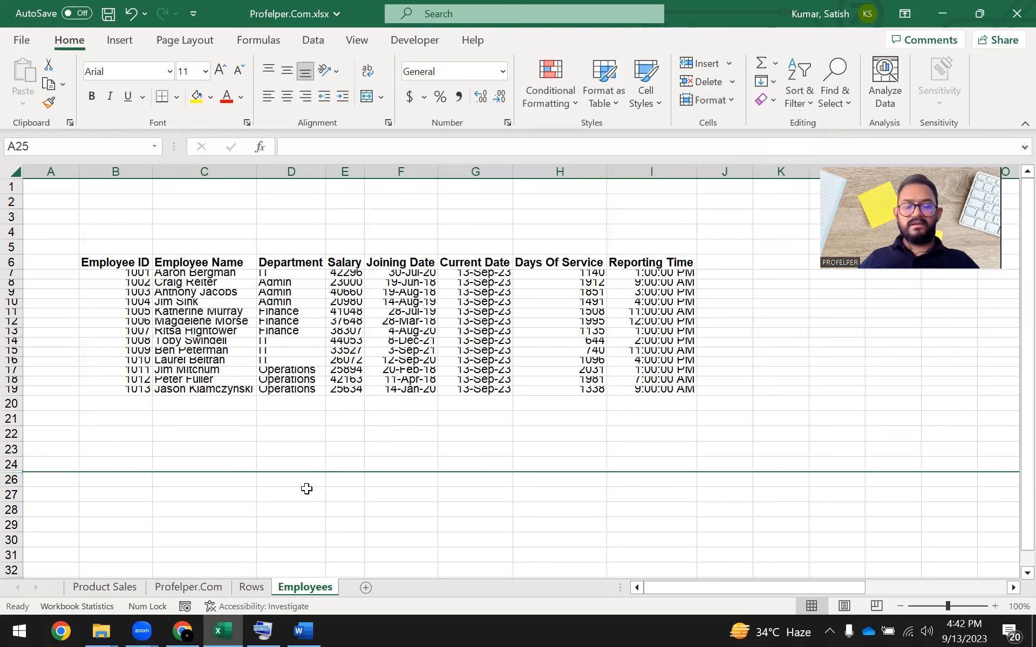
# - Select rows 24 through 26 and restore row 25 with the Unhide Rows format option, finishing in cell D25
pyautogui.click(82, 506)
pyautogui.moveTo(12, 464); pyautogui.dragTo(11, 481)
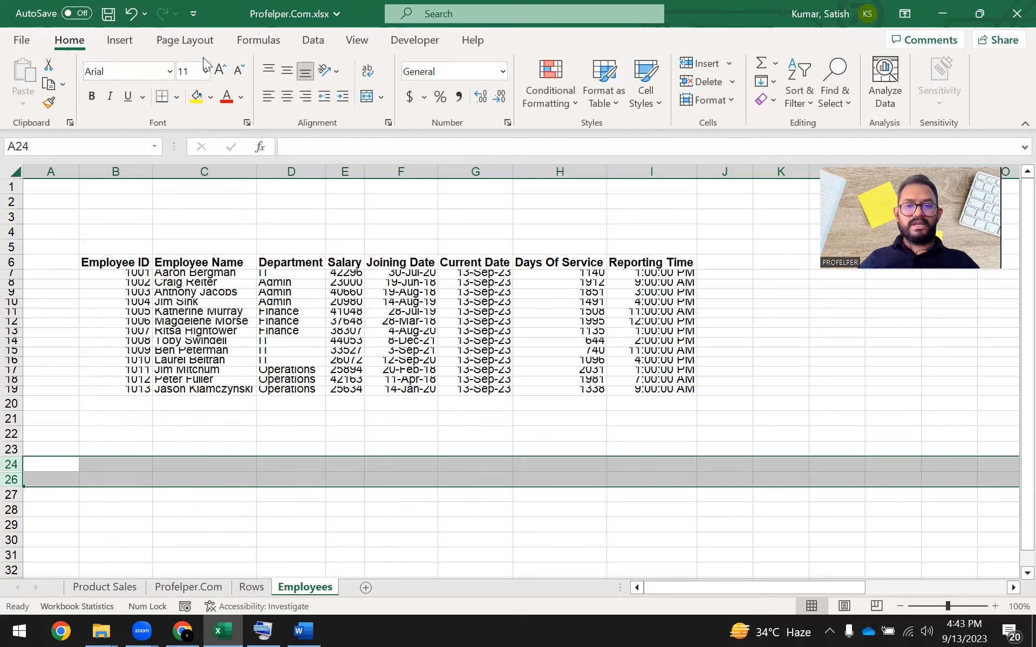
pyautogui.click(730, 99)
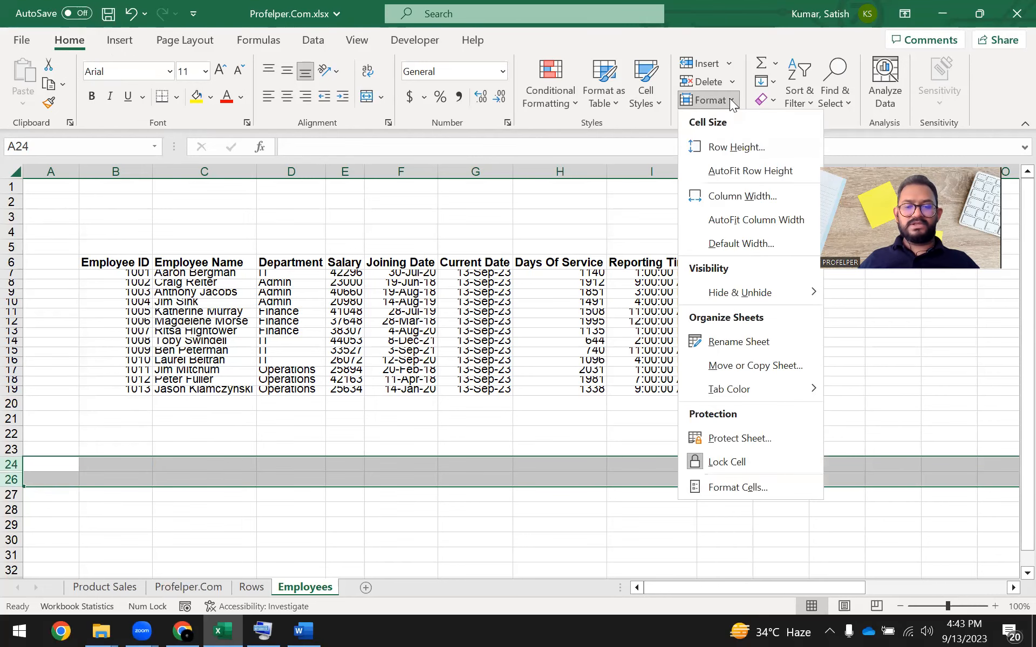
pyautogui.moveTo(753, 295)
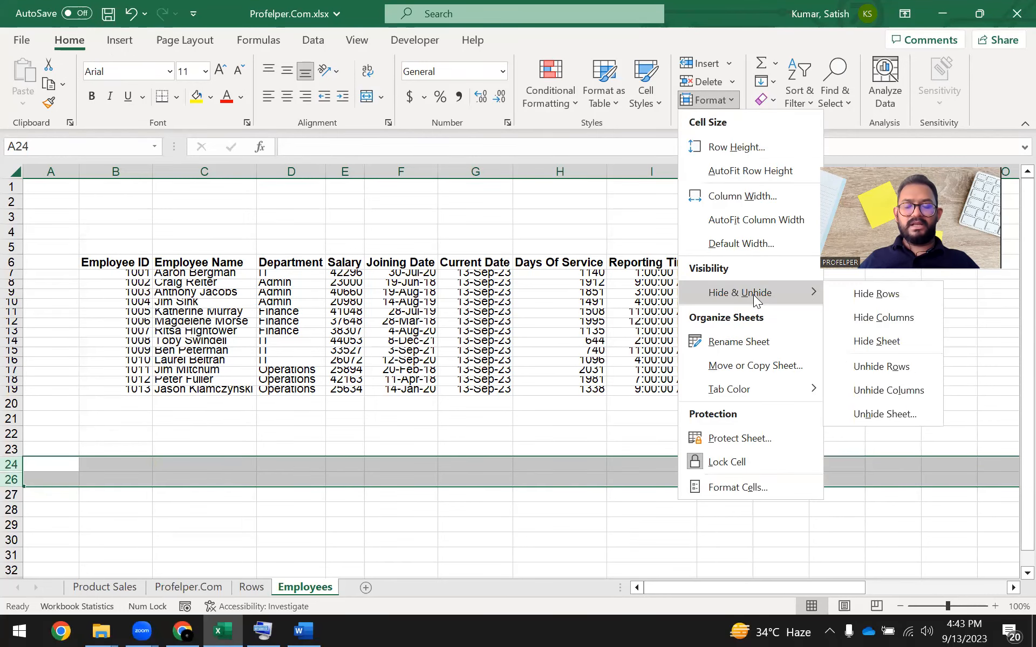
pyautogui.click(921, 370)
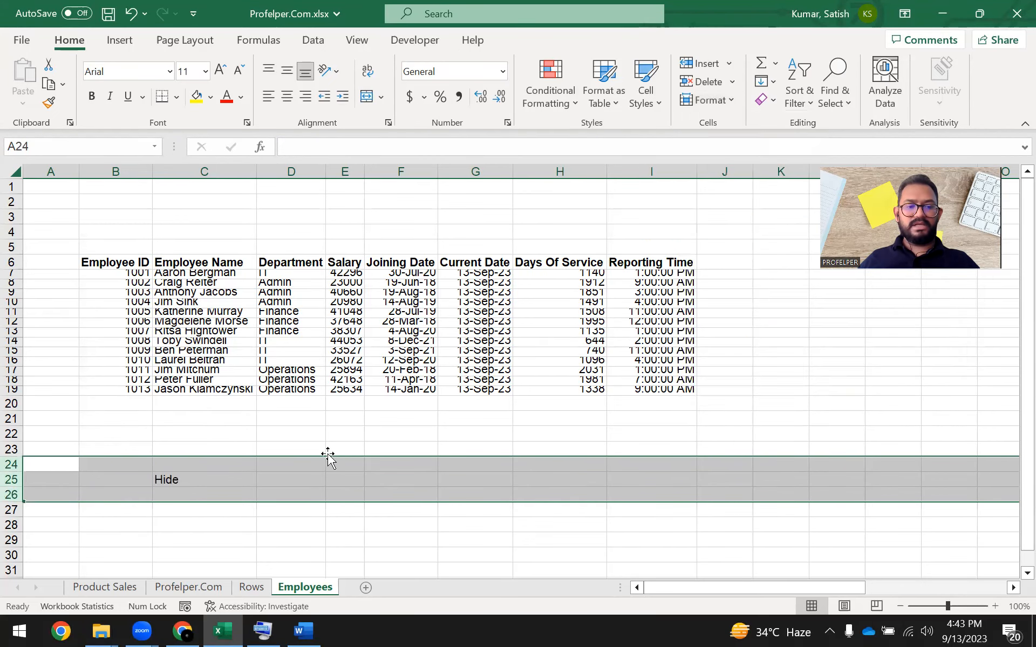
pyautogui.click(280, 478)
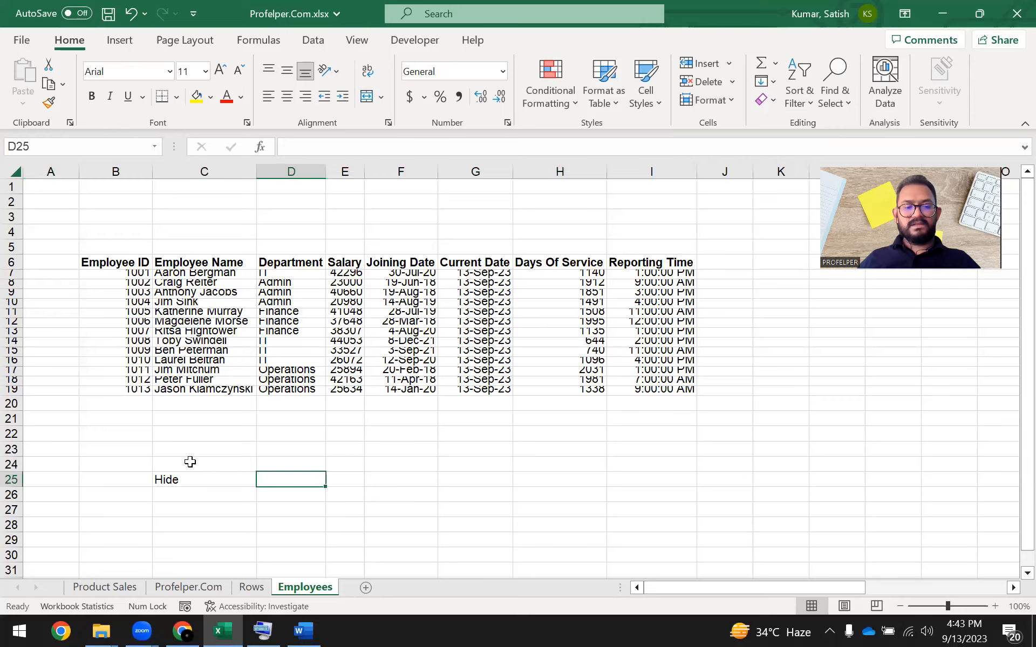
# - On the Rows sheet, enter "Ctlr+9" in cell H13 as the shortcut for Hide Row
pyautogui.click(251, 587)
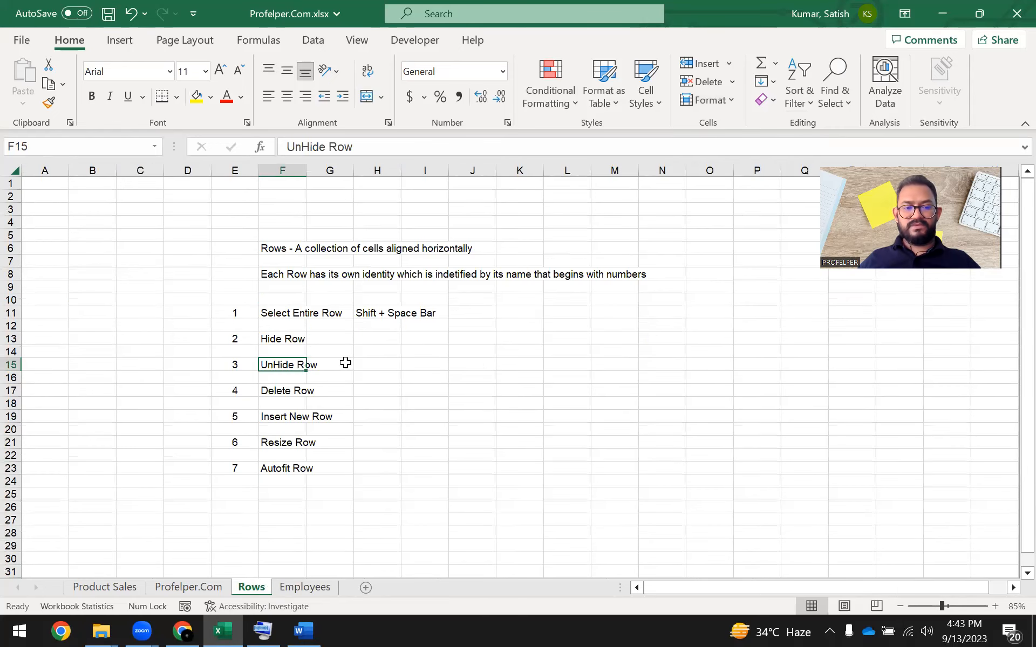
pyautogui.moveTo(286, 340); pyautogui.dragTo(289, 365)
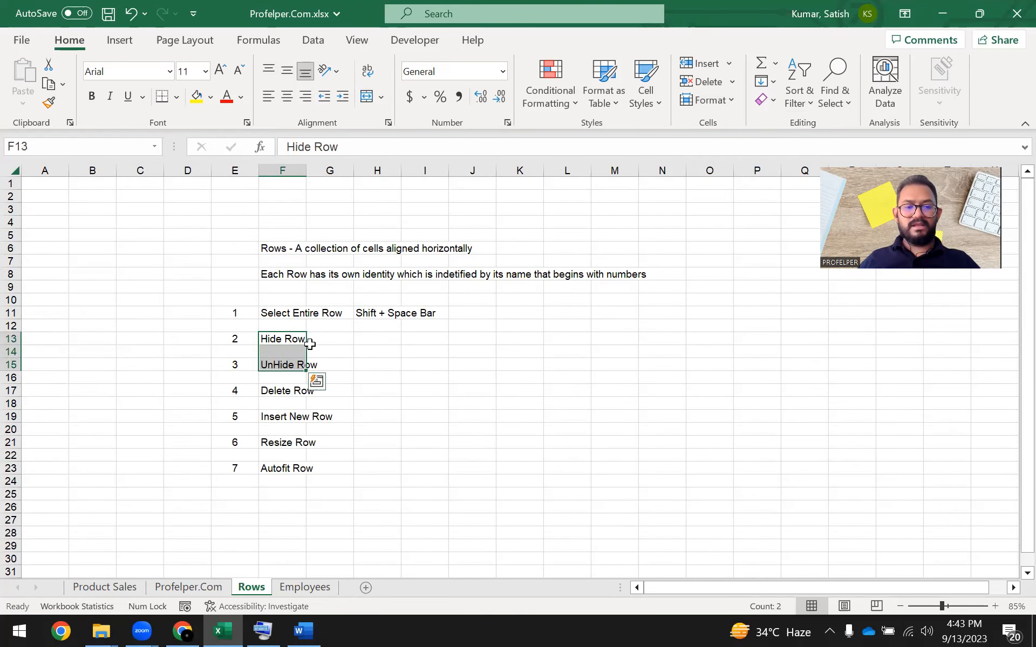
pyautogui.click(344, 340)
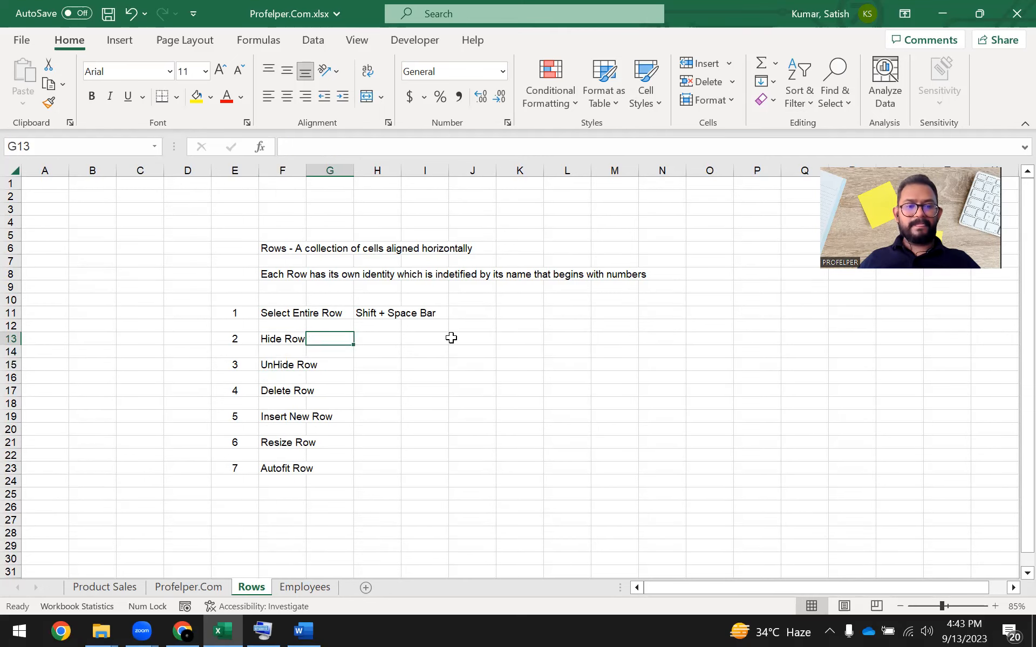
pyautogui.press('Right')
pyautogui.write('Ctlr')
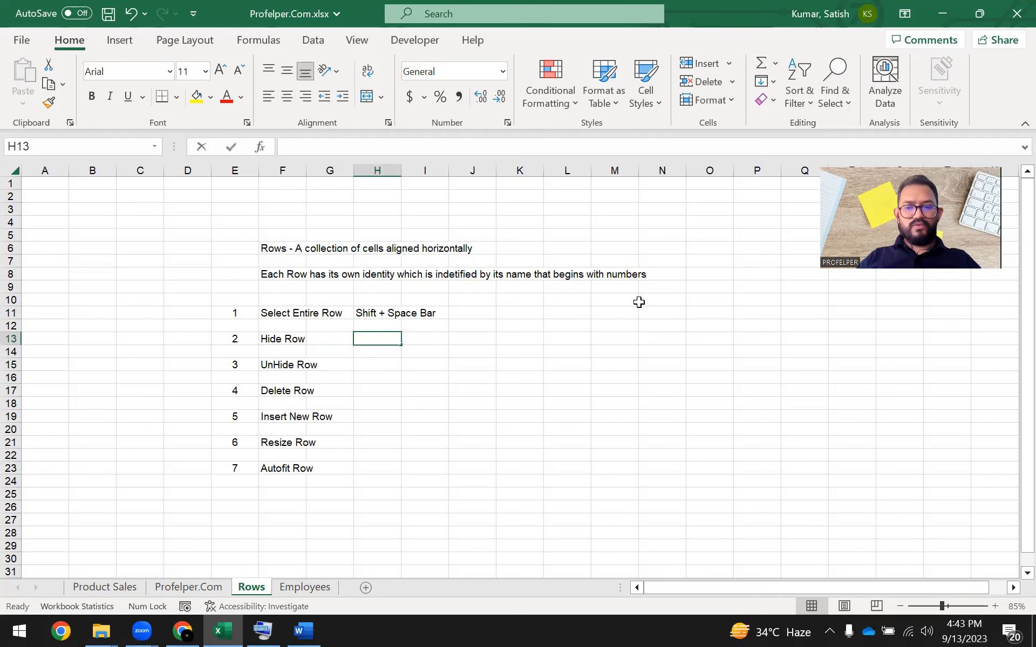
pyautogui.write('+9')
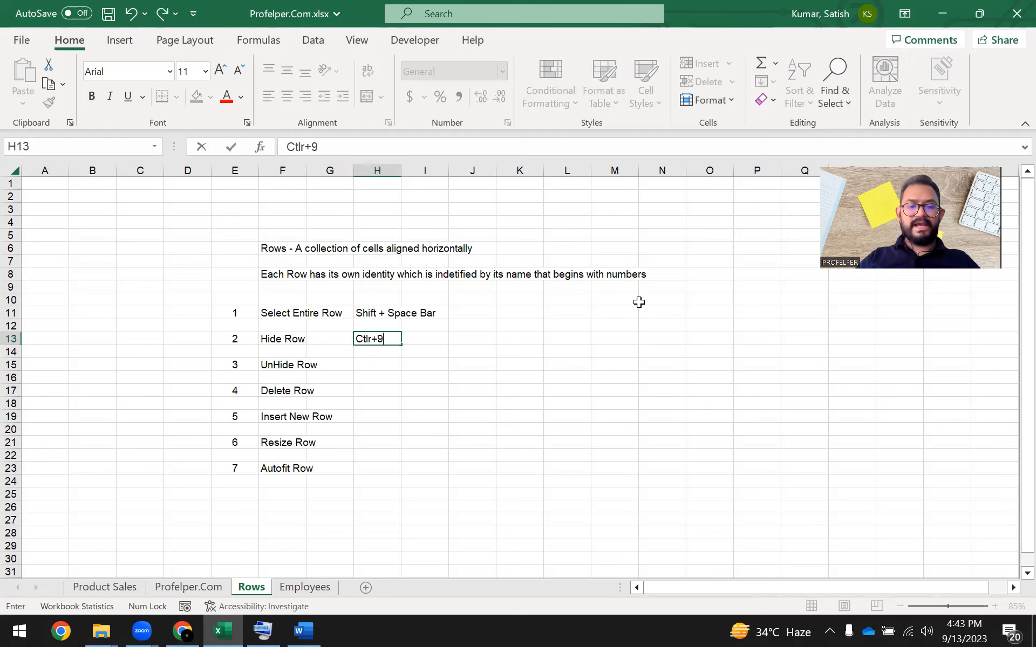
pyautogui.press('Return')
pyautogui.press('Up')
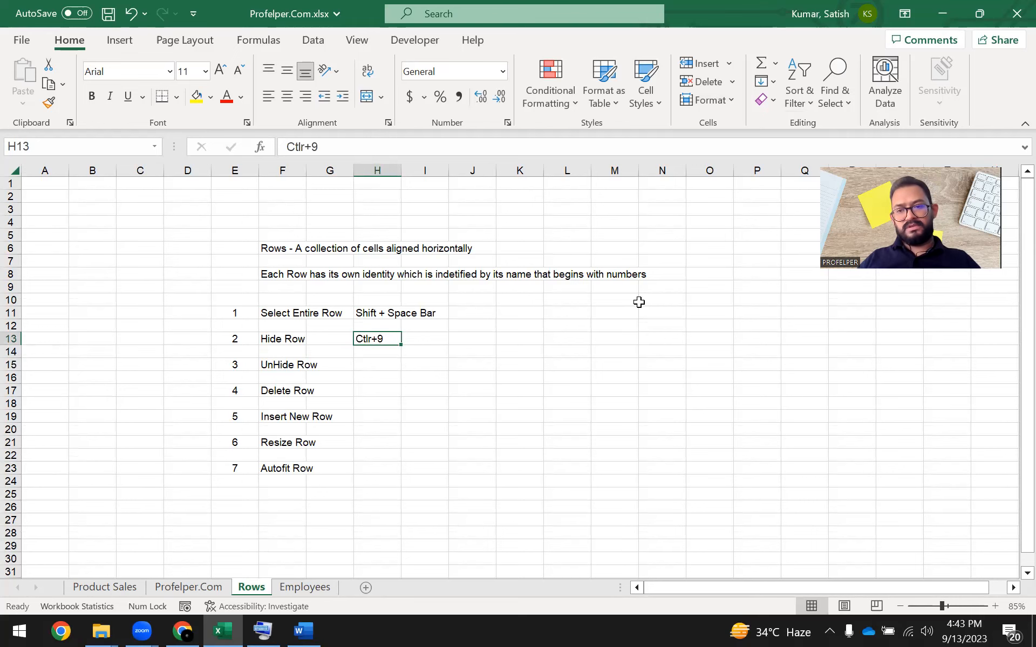
# - Enter "Ctlr+Shift+9" in cell H15 as the shortcut for UnHide Row
pyautogui.press('Down')
pyautogui.press('Down')
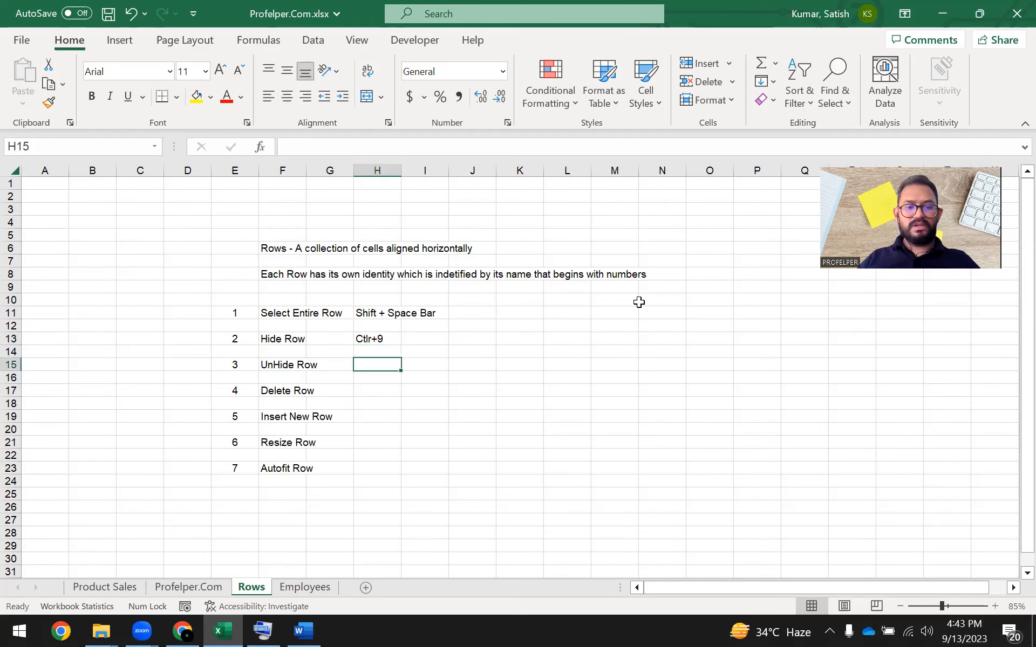
pyautogui.write('Ctlr+Shift+')
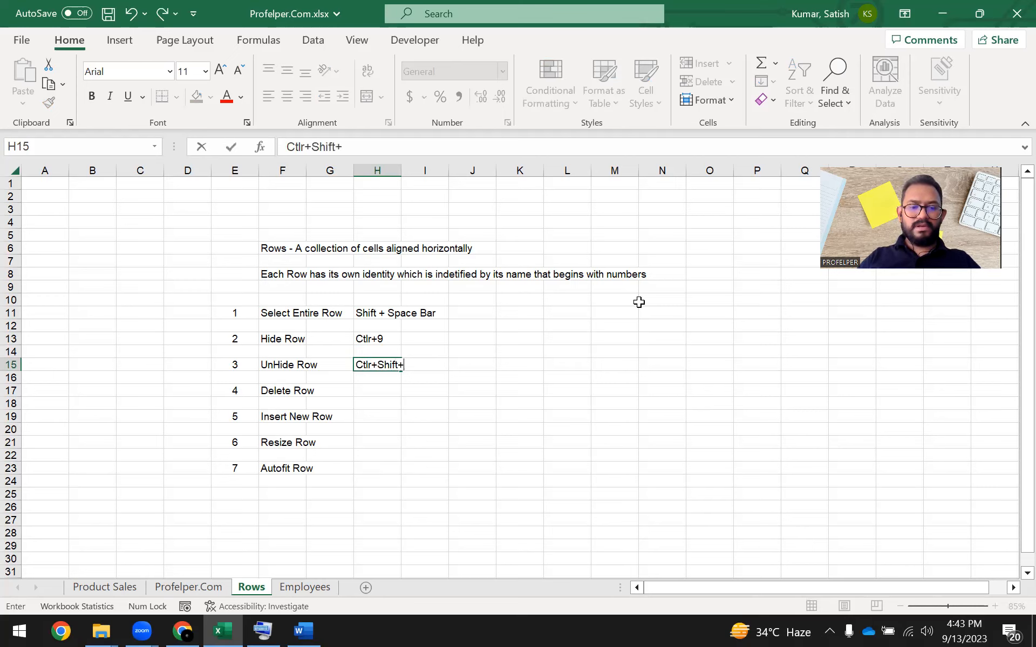
pyautogui.write('9')
pyautogui.press('Return')
pyautogui.press('Up')
# - Review the Hide Row and UnHide Row shortcuts noted in cells H13 and H15, finishing in H15
pyautogui.hotkey('shift', 'space')
pyautogui.press('Left')
pyautogui.press('Right')
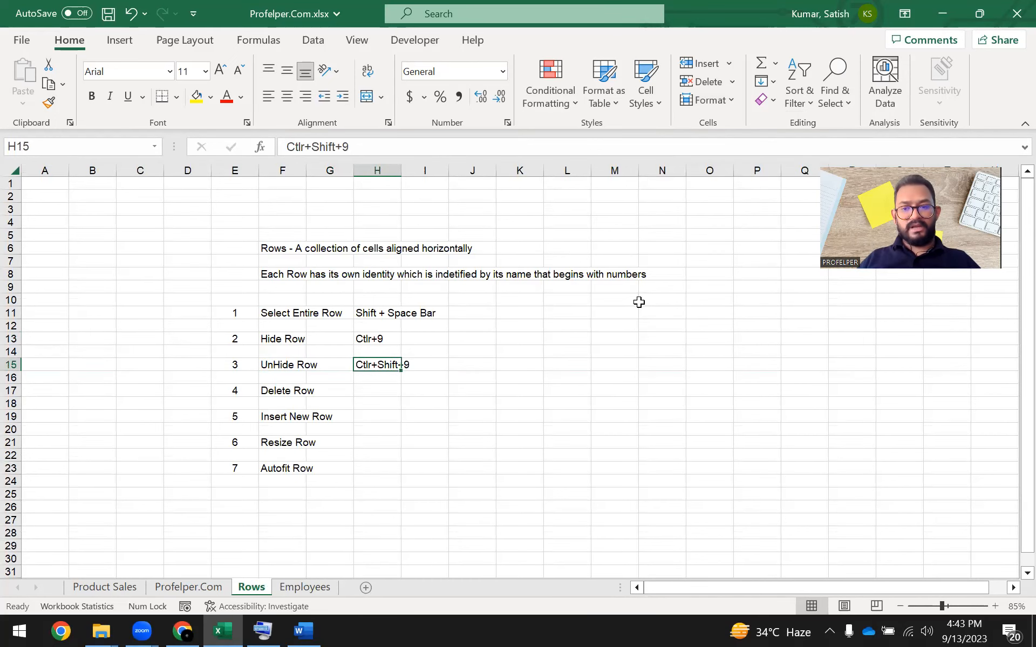
pyautogui.press('Up')
pyautogui.press('Up')
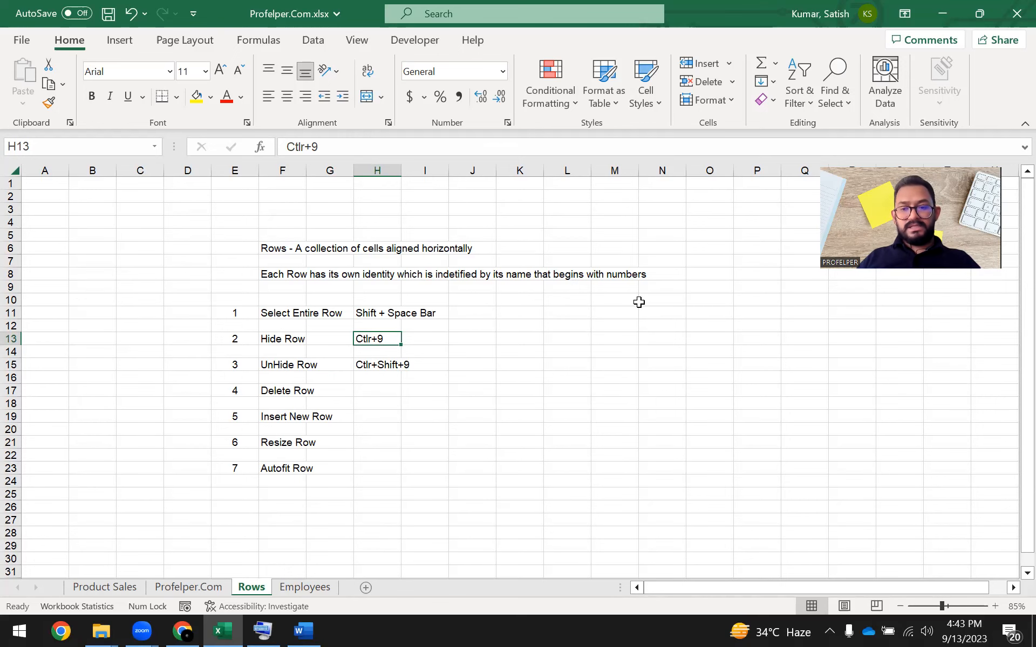
pyautogui.press('Down')
pyautogui.press('Down')
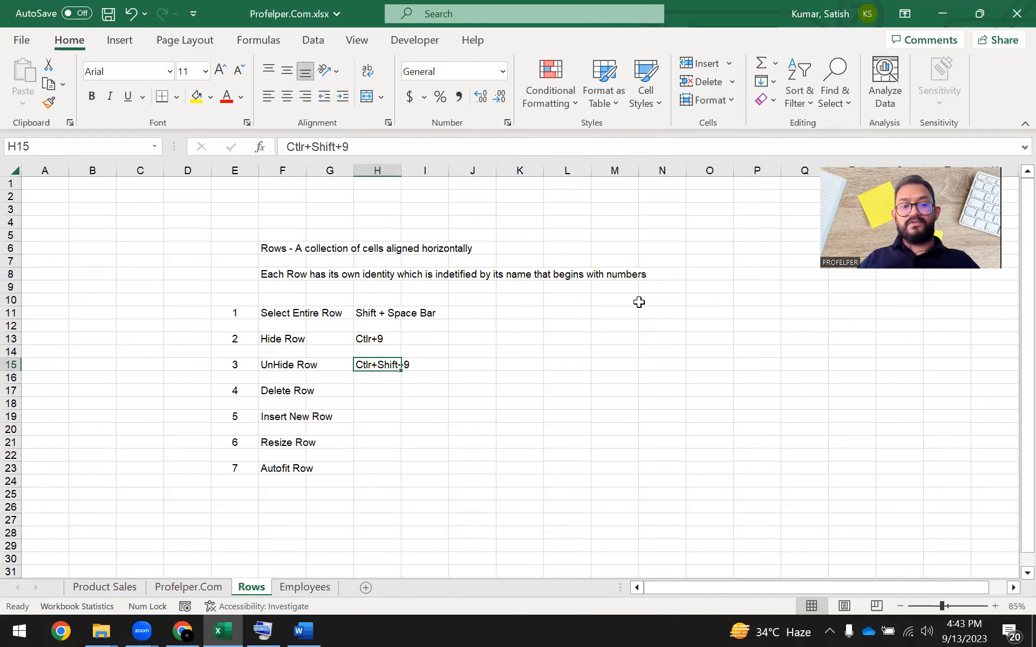
pyautogui.hotkey('shift', 'space')
pyautogui.press('Down')
pyautogui.press('Up')
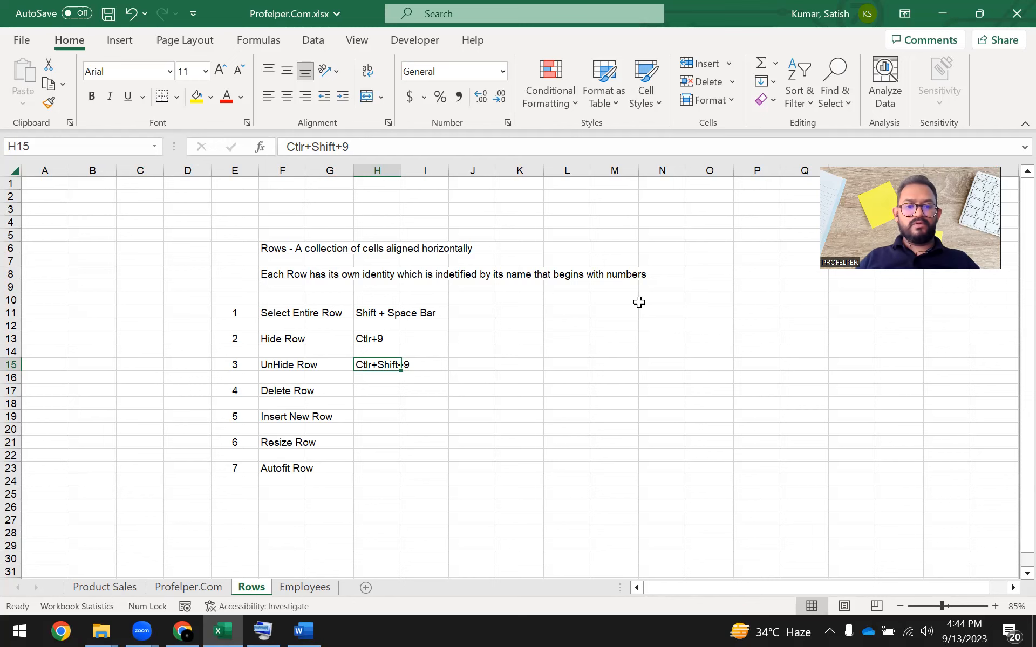
# - Switch to the Employees sheet and select the entire row 25 from cell C25
pyautogui.hotkey('ctrl', 'pagedown')
pyautogui.press('Left')
pyautogui.press('Left')
pyautogui.press('Right')
pyautogui.hotkey('shift', 'space')
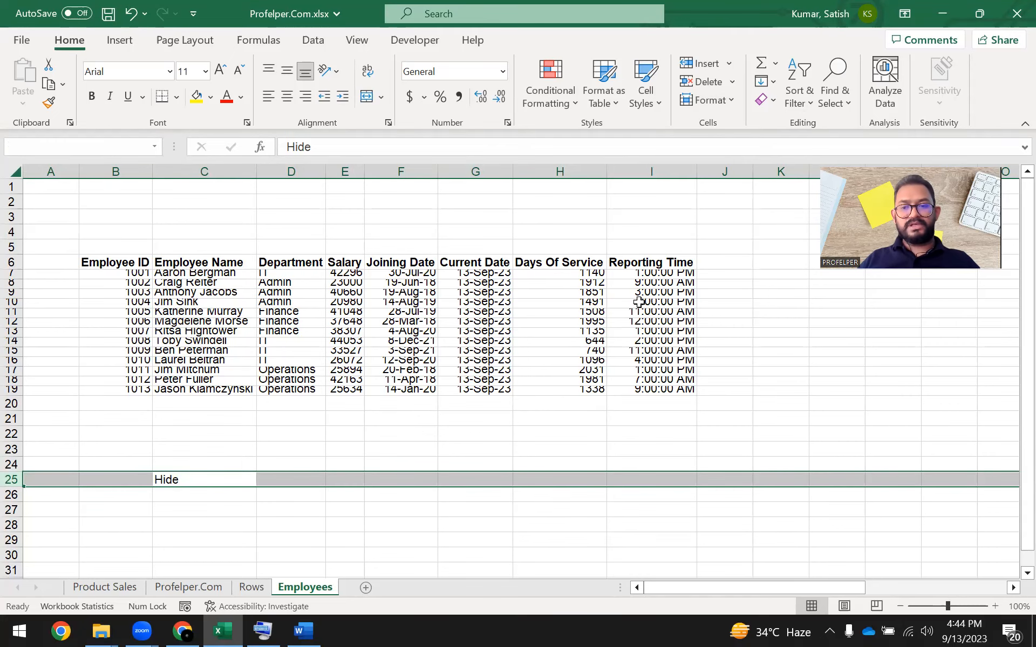
# - Check the Hide Row shortcut in cell H13 of the Rows sheet and return to the Employees sheet
pyautogui.hotkey('ctrl', 'pageup')
pyautogui.press('Up')
pyautogui.press('Up')
pyautogui.hotkey('shift', 'space')
pyautogui.hotkey('ctrl', 'pagedown')
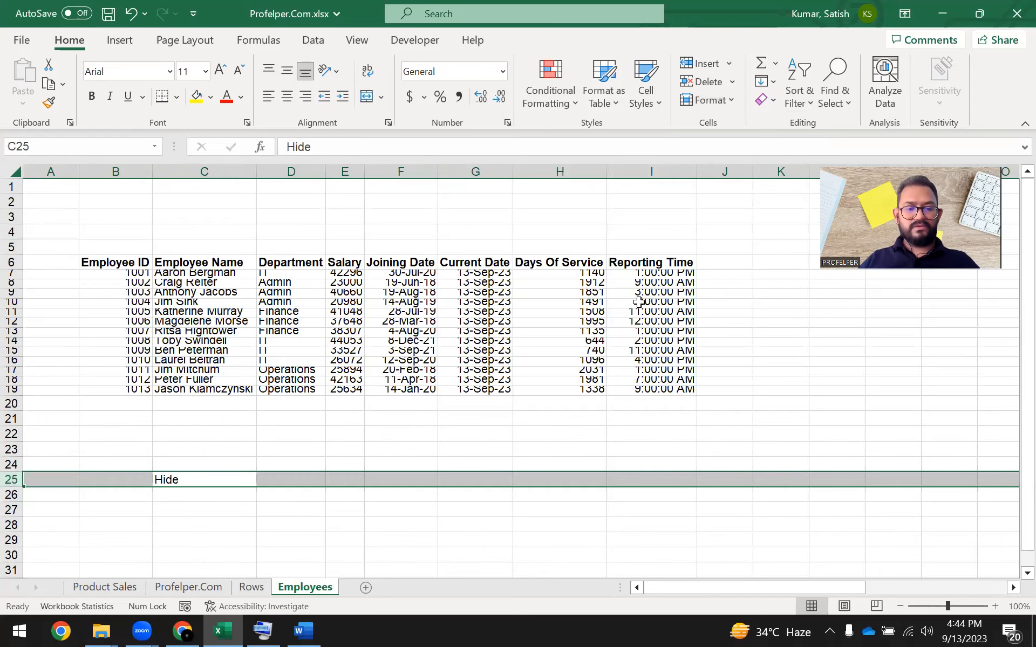
# - Bring up the On-Screen Keyboard and move it clear of row 25
pyautogui.click(273, 630)
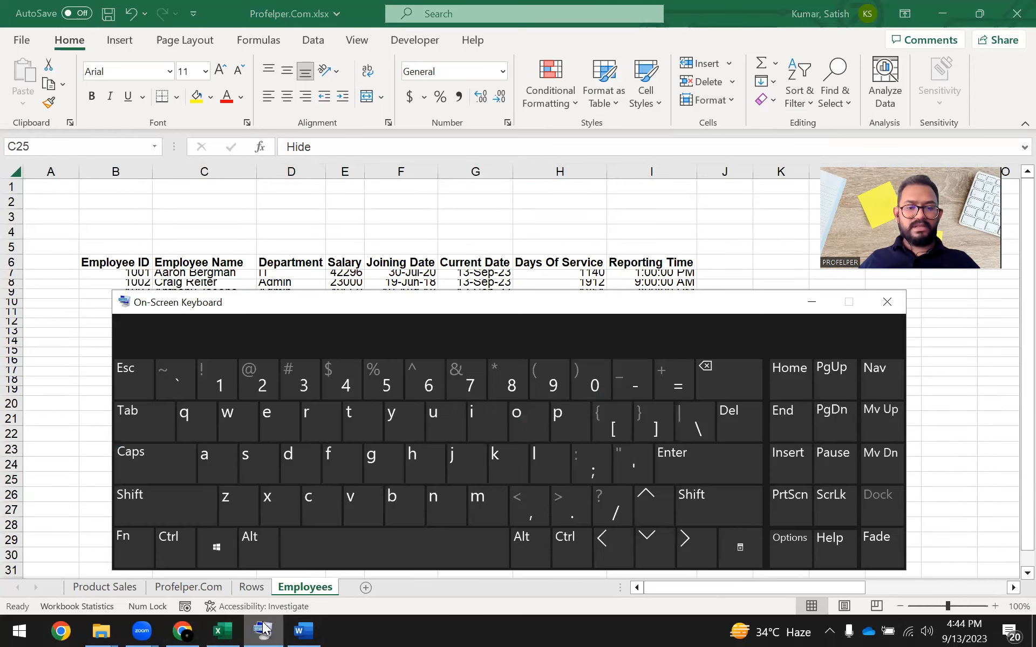
pyautogui.moveTo(499, 299); pyautogui.dragTo(468, 68)
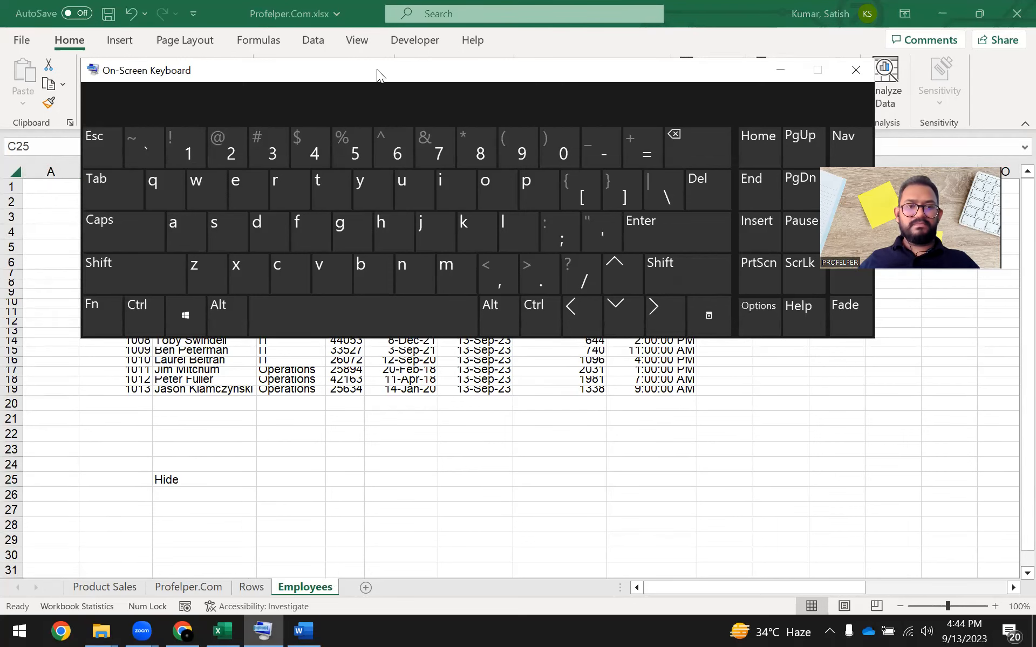
pyautogui.moveTo(377, 69); pyautogui.dragTo(296, 17)
# - Select the entire row 25 from cell C25 on the Employees sheet and hide it
pyautogui.click(192, 483)
pyautogui.press('ctrl')
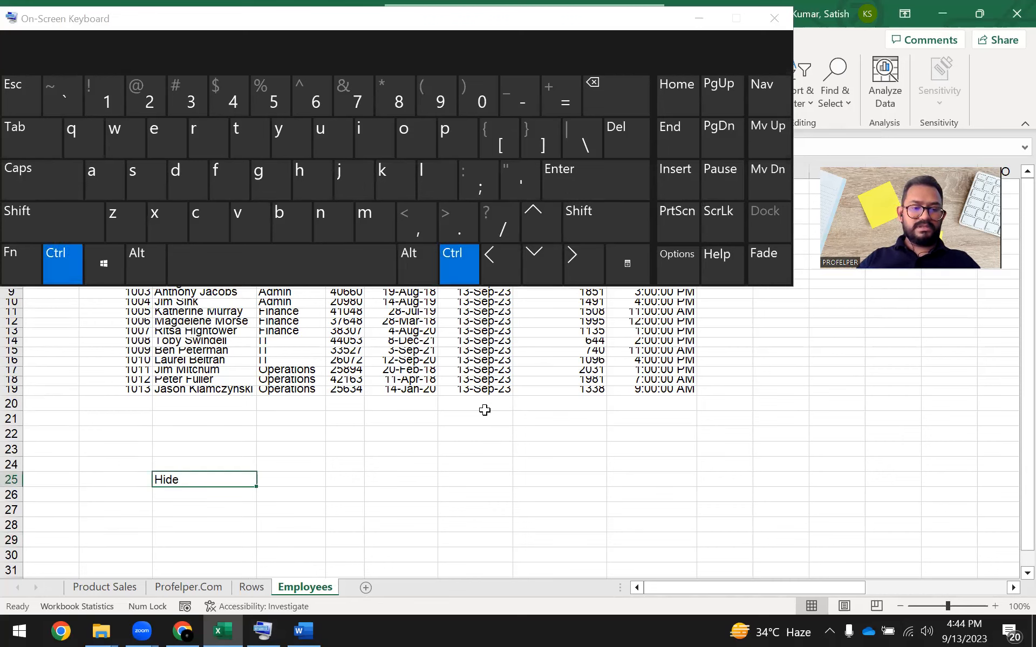
pyautogui.hotkey('shift', 'space')
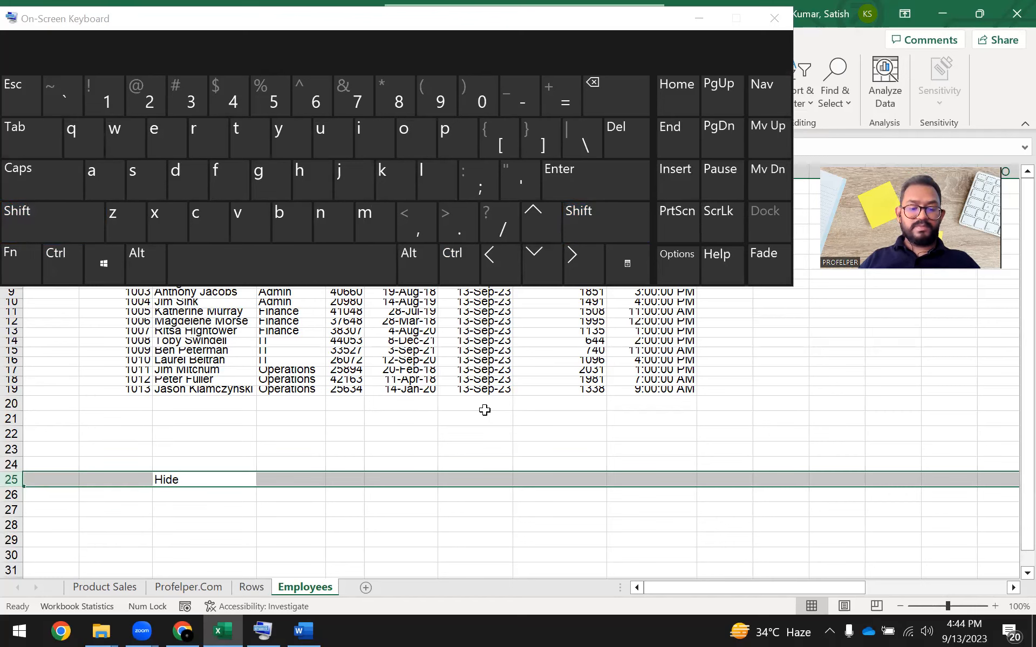
pyautogui.press('ctrl')
pyautogui.hotkey('ctrl', '9')
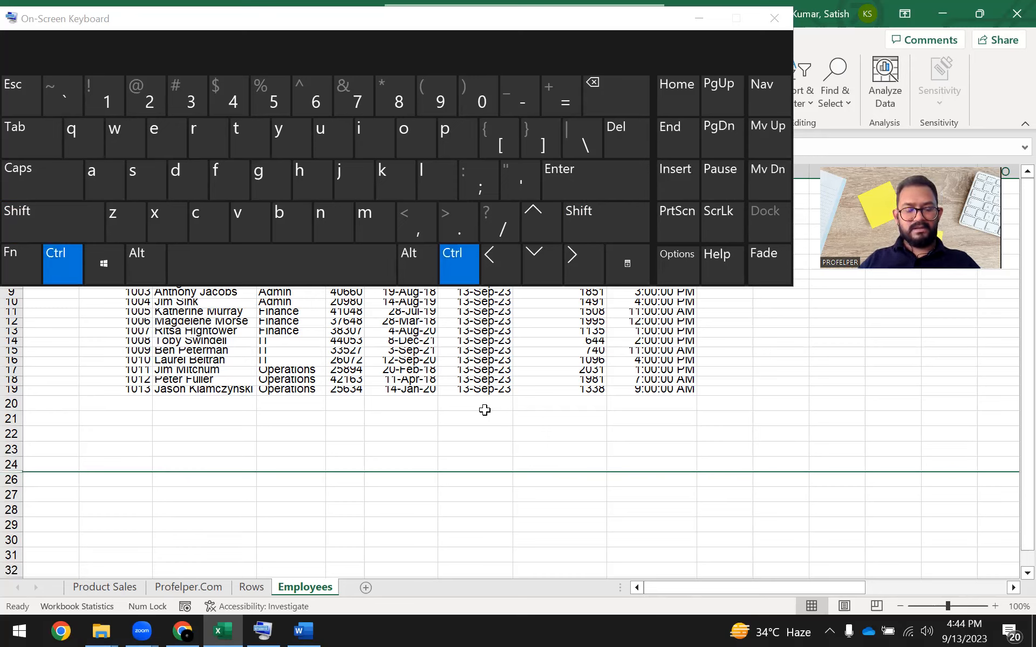
# - Select the entire rows 24 to 26 around the hidden row and unhide row 25
pyautogui.press('Up')
pyautogui.hotkey('shift', 'Down')
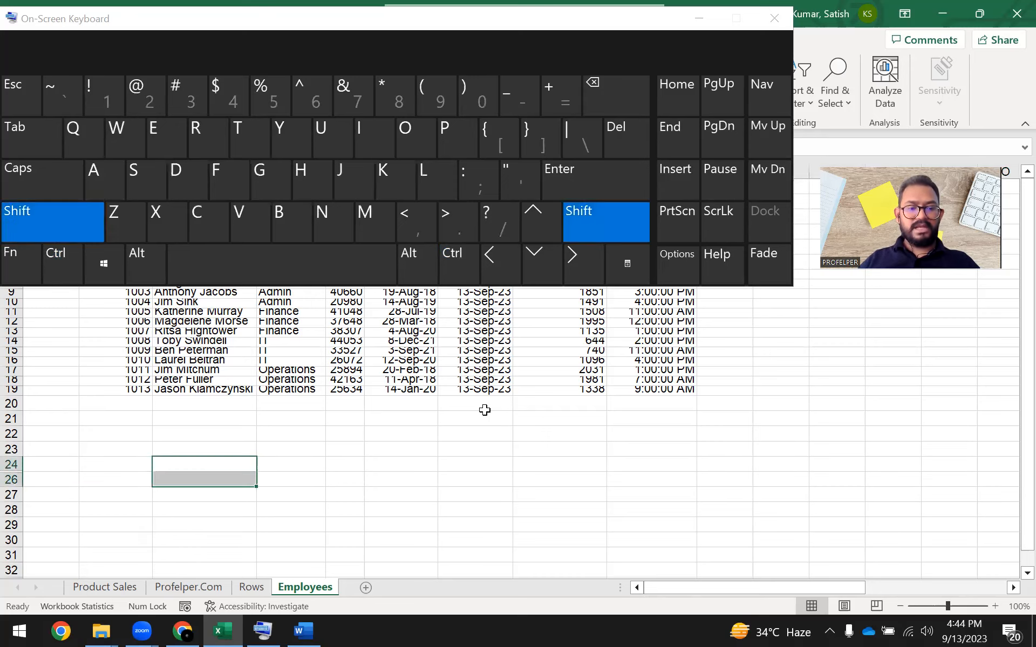
pyautogui.hotkey('shift', 'space')
pyautogui.press('Up')
pyautogui.press('Down')
pyautogui.hotkey('shift', 'Down')
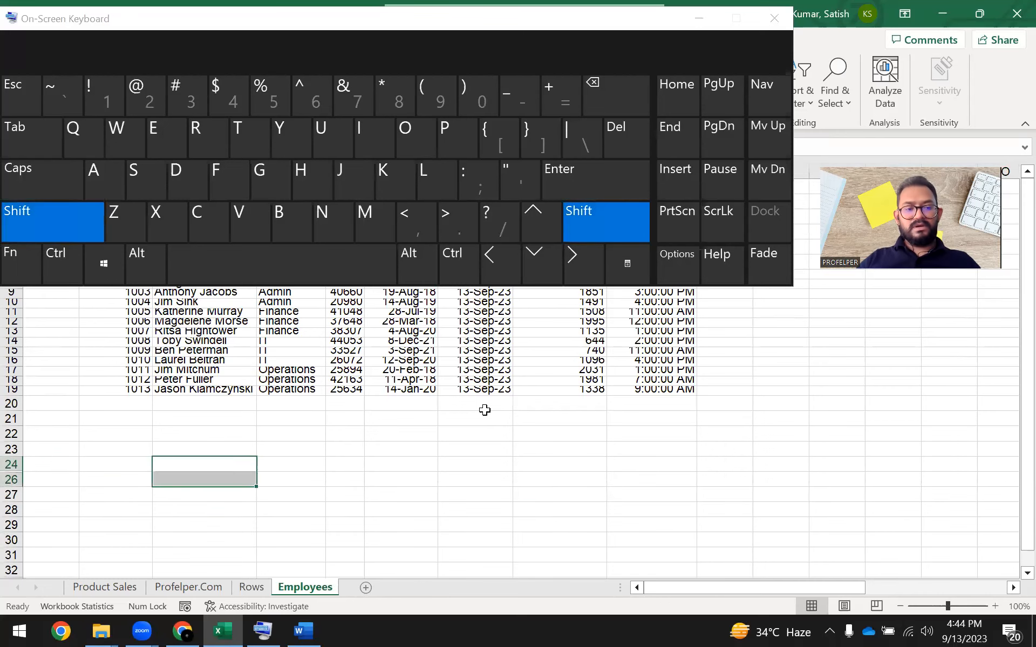
pyautogui.hotkey('shift', 'space')
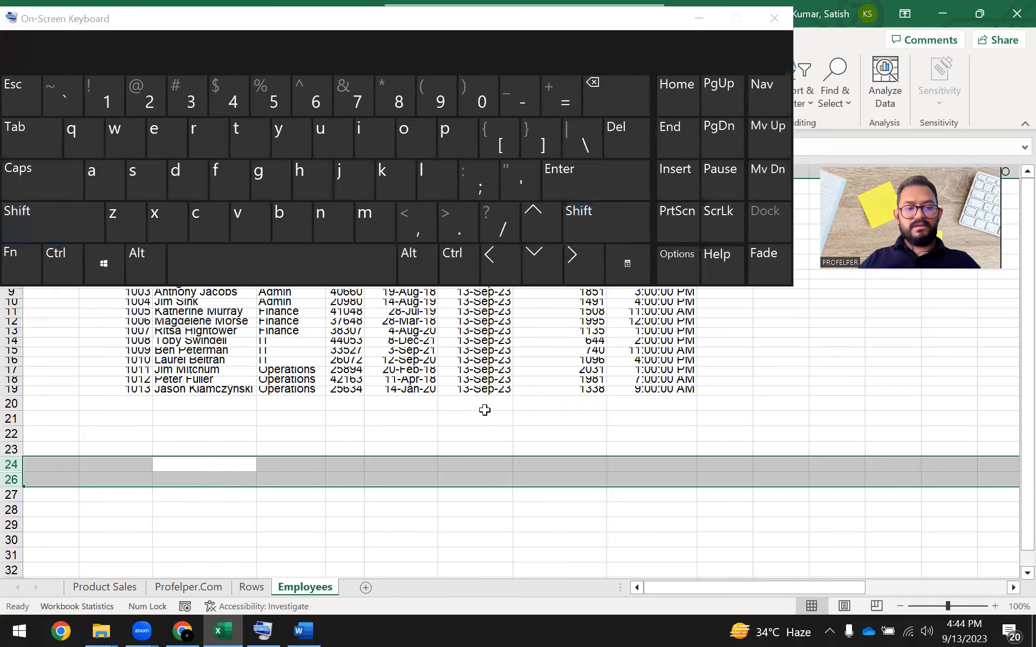
pyautogui.press('Right')
pyautogui.press('Left')
pyautogui.hotkey('shift', 'Down')
pyautogui.hotkey('shift', 'space')
pyautogui.hotkey('ctrl', 'shift')
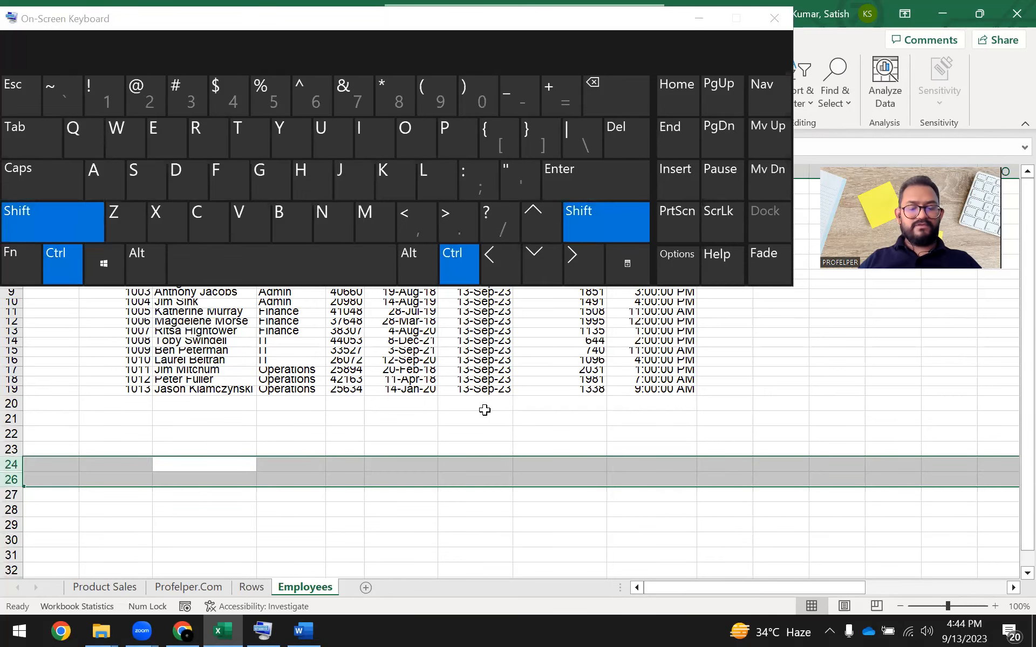
pyautogui.hotkey('ctrl', 'shift', '9')
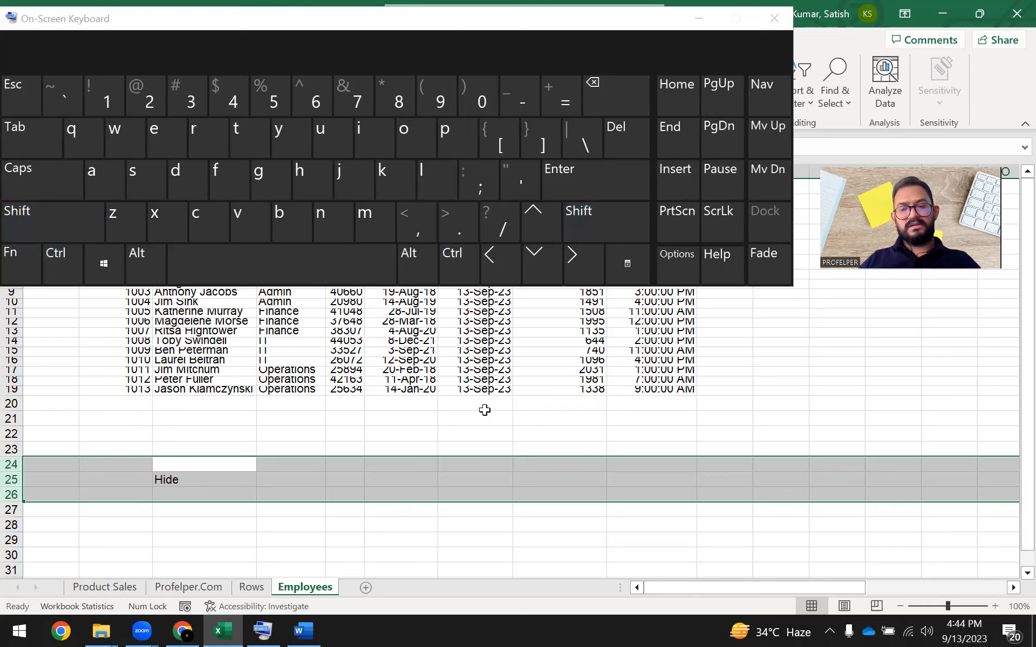
# - Switch to the Rows sheet and select rows 13 to 15 to review the Hide Row and UnHide Row shortcuts
pyautogui.press('ctrl')
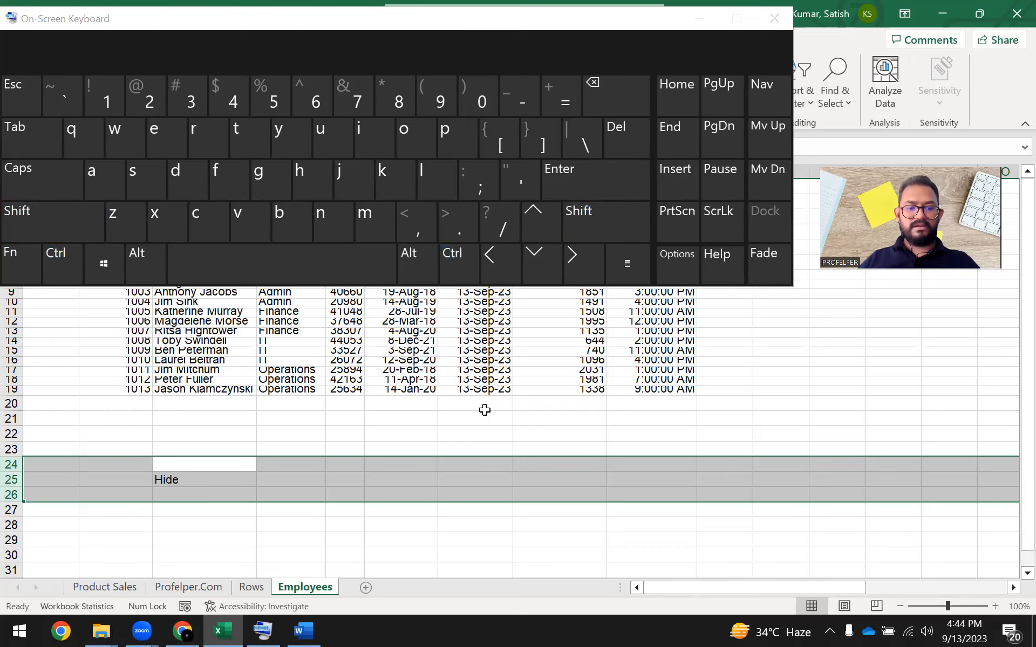
pyautogui.hotkey('ctrl', 'pageup')
pyautogui.press('Down')
pyautogui.press('Up')
pyautogui.hotkey('shift', 'Down')
pyautogui.hotkey('shift', 'Down')
pyautogui.hotkey('shift', 'space')
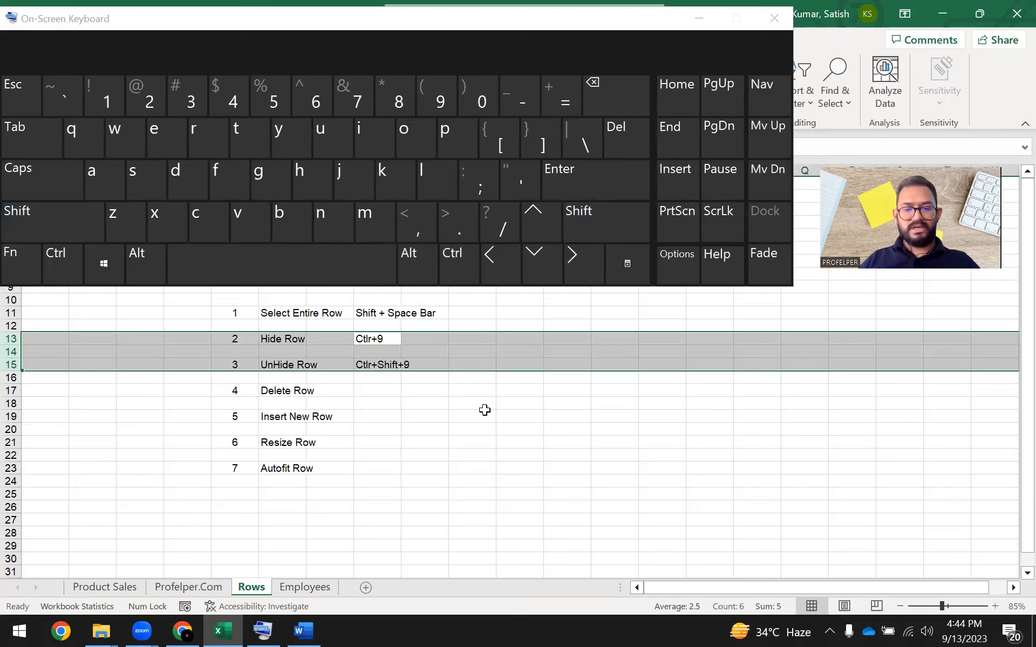
# - Enter the alternative Hide Row shortcut Alt+H+O+U+R in cell J13
pyautogui.press('Right')
pyautogui.press('Right')
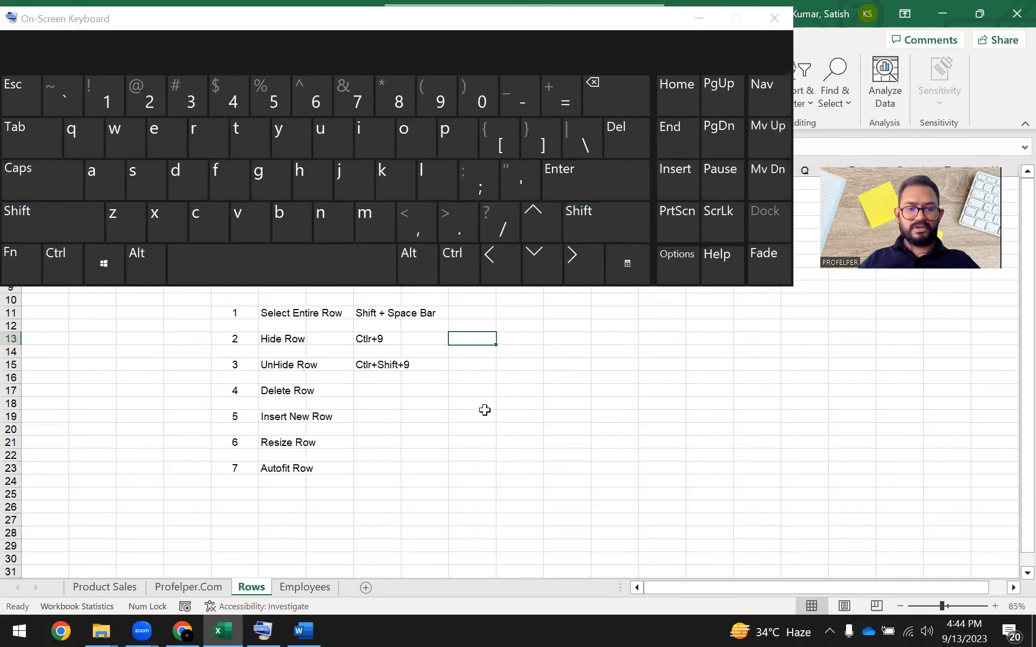
pyautogui.write('Alt+H')
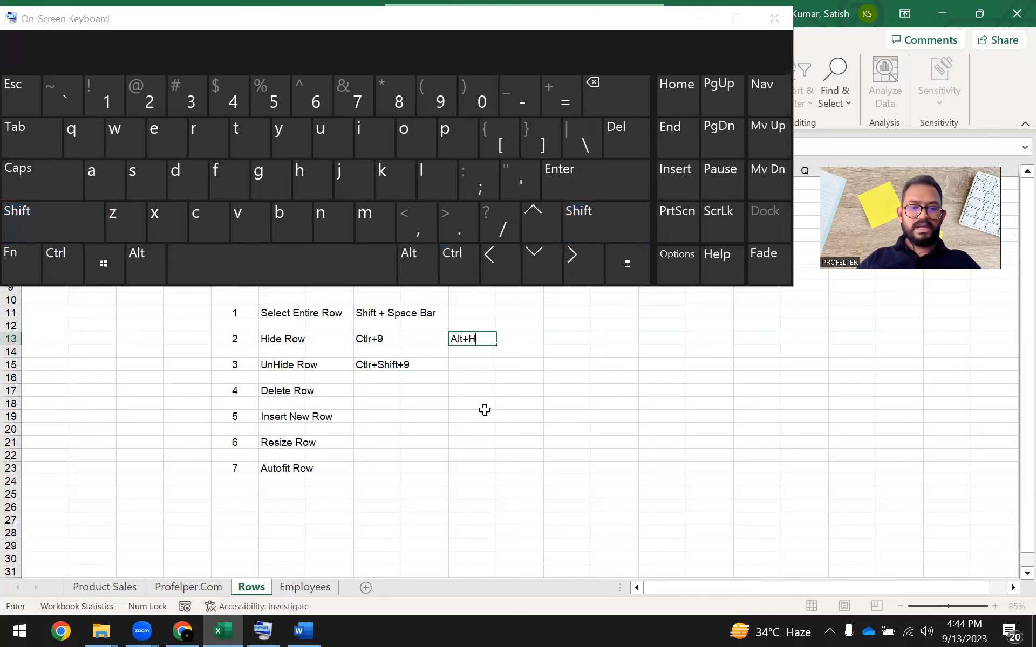
pyautogui.write('+O+')
pyautogui.write('U+R')
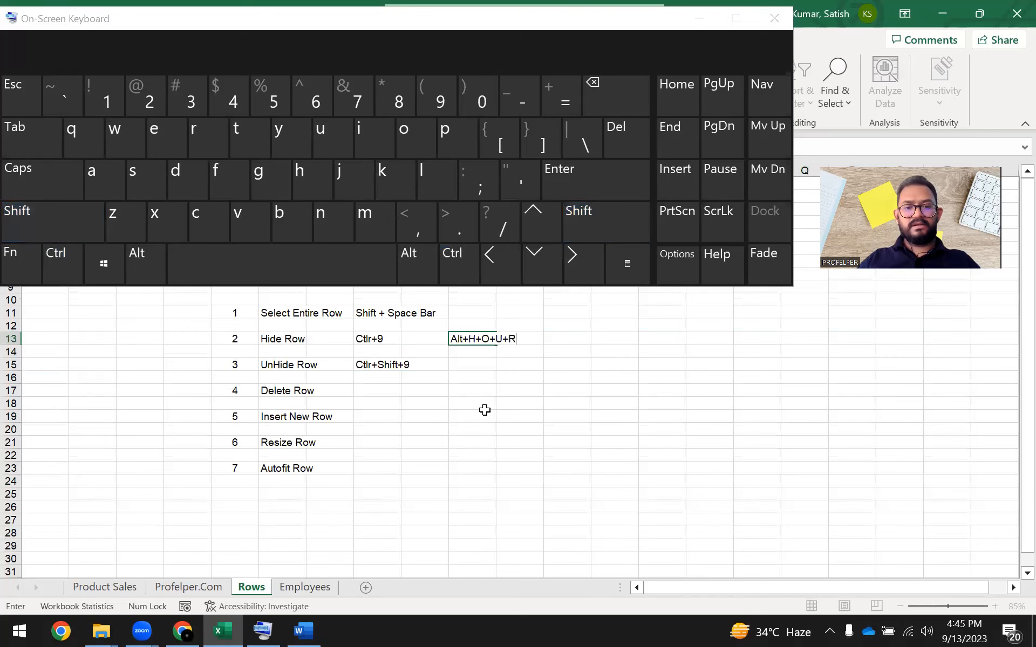
pyautogui.press('Return')
pyautogui.press('Up')
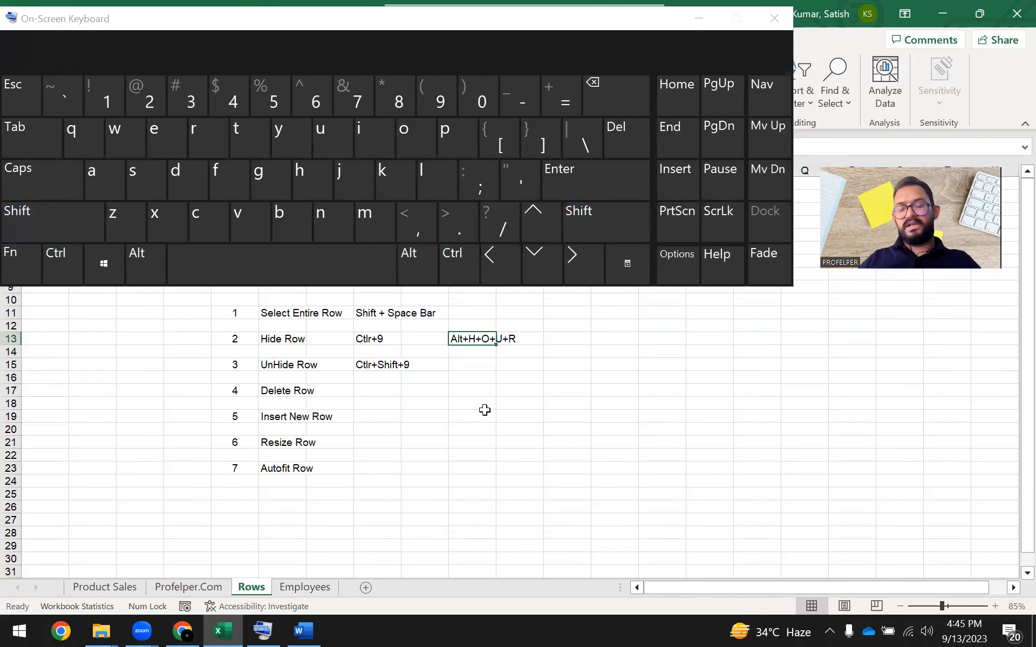
# - Copy the Hide Row shortcut from J13 into cell J15 beside UnHide Row
pyautogui.hotkey('ctrl', 'c')
pyautogui.press('Down')
pyautogui.press('Down')
pyautogui.hotkey('ctrl', 'v')
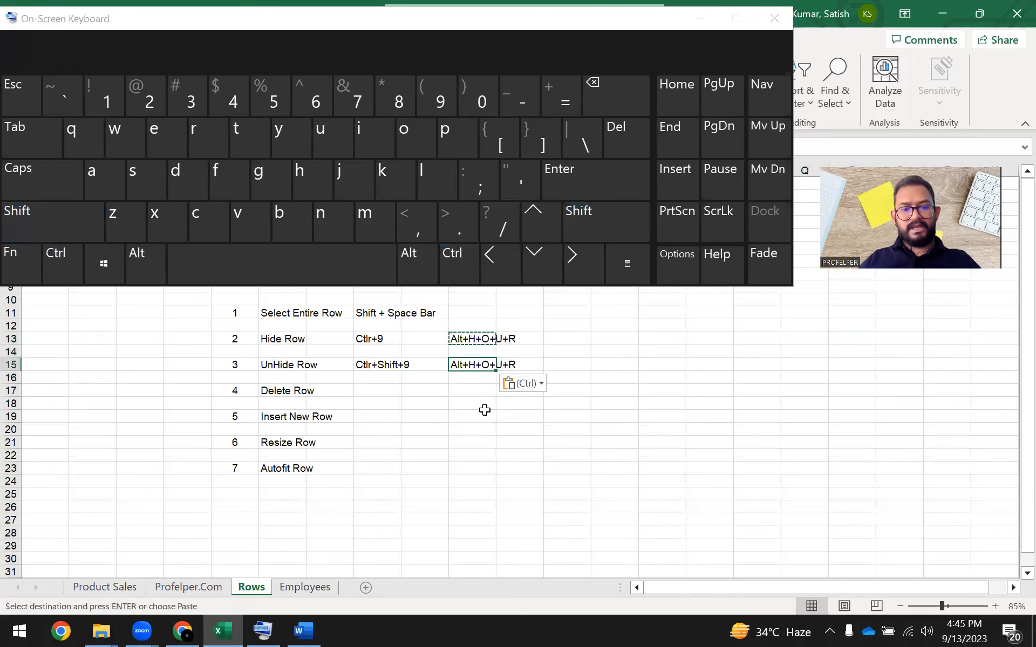
pyautogui.press('Escape')
# - Edit the last letter in J15 so the UnHide Row shortcut reads Alt+H+O+U+O
pyautogui.press('F2')
pyautogui.press('BackSpace')
pyautogui.write('o')
pyautogui.press('Return')
pyautogui.press('capslock')
pyautogui.press('Up')
pyautogui.press('BackSpace')
pyautogui.press('Escape')
pyautogui.press('F2')
pyautogui.press('capslock')
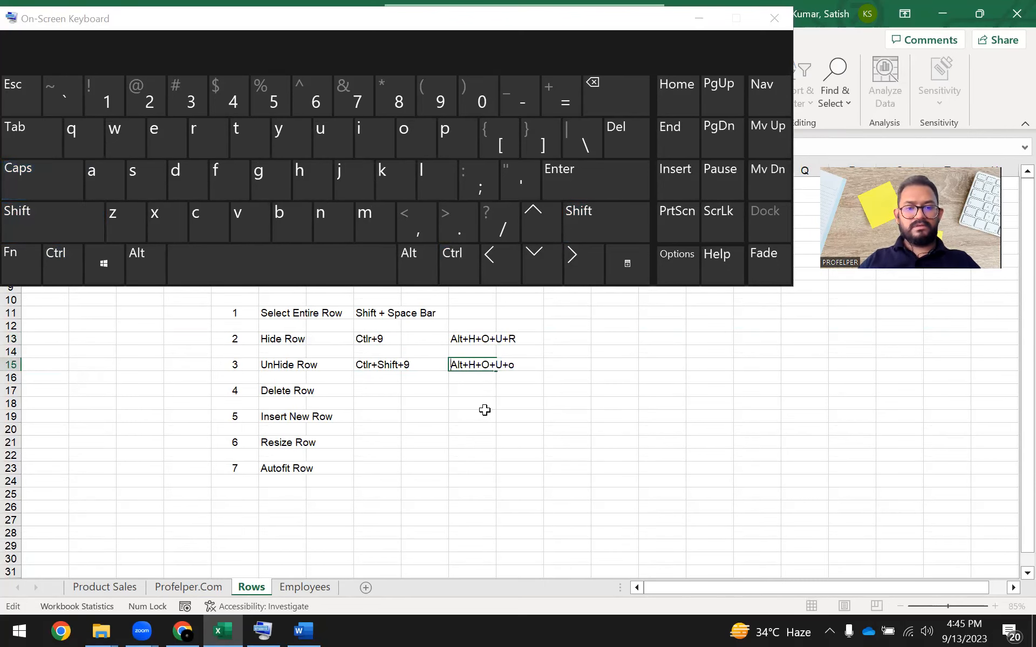
pyautogui.press('BackSpace')
pyautogui.press('capslock')
pyautogui.write('O')
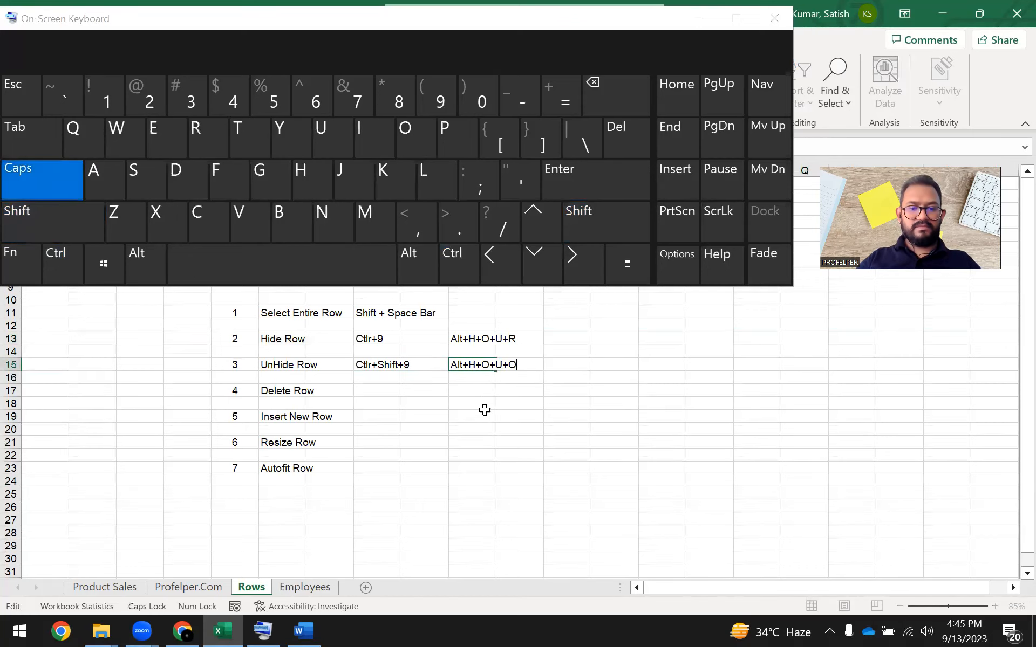
pyautogui.press('Return')
# - Review the UnHide Row entry in row 15 and the Hide Row entry in row 13, selecting each entire row
pyautogui.press('Up')
pyautogui.hotkey('shift', 'space')
pyautogui.press('Down')
pyautogui.press('Up')
pyautogui.press('Down')
pyautogui.press('Up')
pyautogui.press('Down')
pyautogui.press('Up')
pyautogui.hotkey('shift', 'space')
pyautogui.press('Up')
pyautogui.press('Up')
pyautogui.hotkey('shift', 'space')
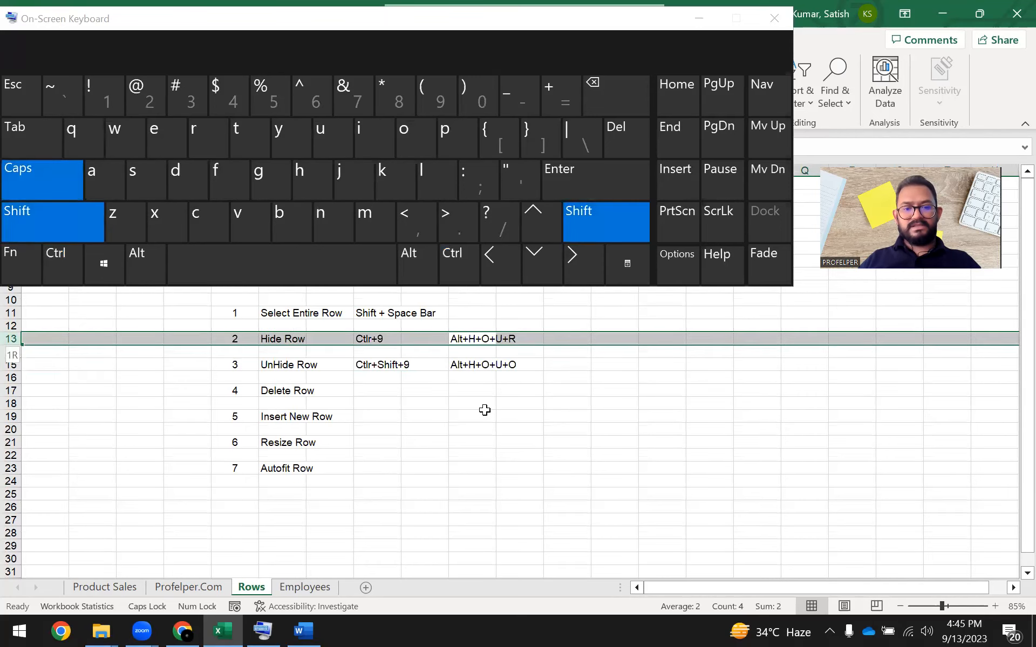
pyautogui.press('Down')
pyautogui.press('Up')
# - Go to the Employees sheet and hide the entire row 25
pyautogui.hotkey('ctrl', 'pageup')
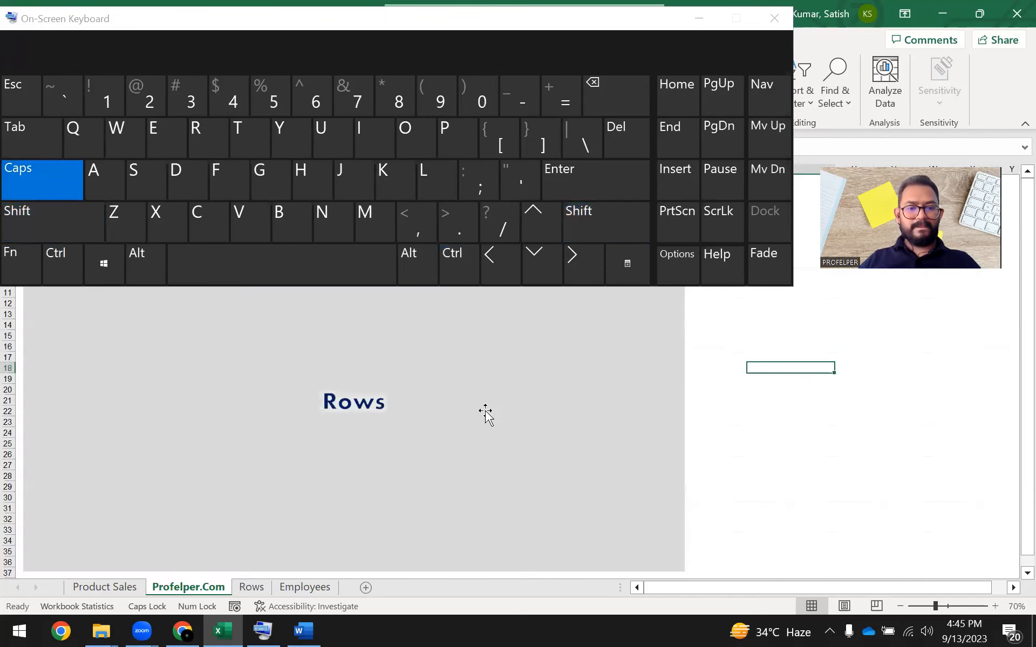
pyautogui.hotkey('ctrl', 'pagedown')
pyautogui.hotkey('ctrl', 'pagedown')
pyautogui.hotkey('shift', 'space')
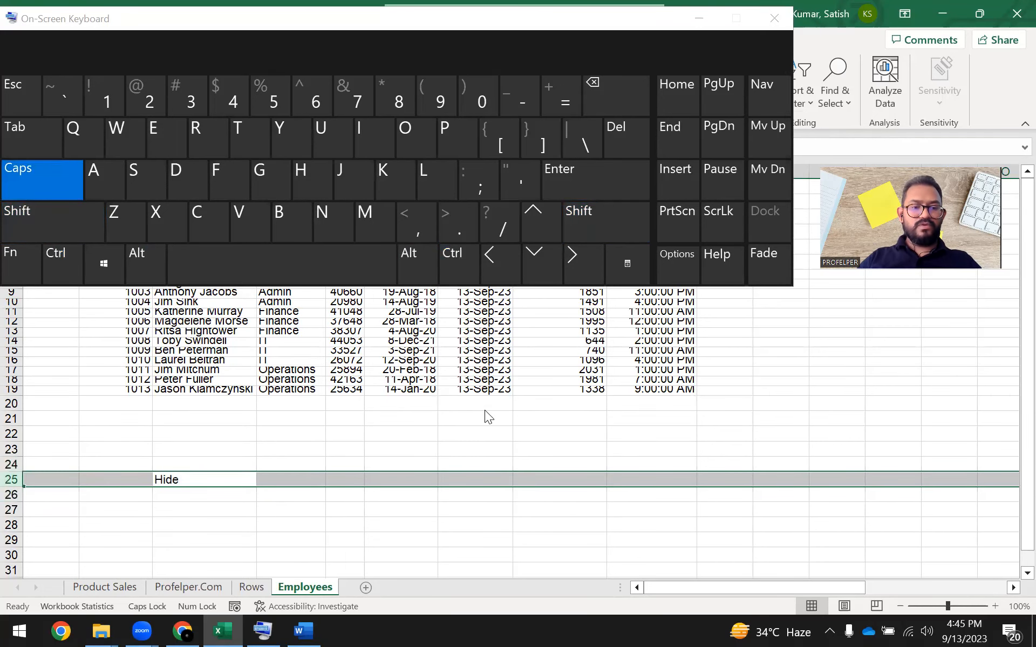
pyautogui.hotkey('ctrl', '9')
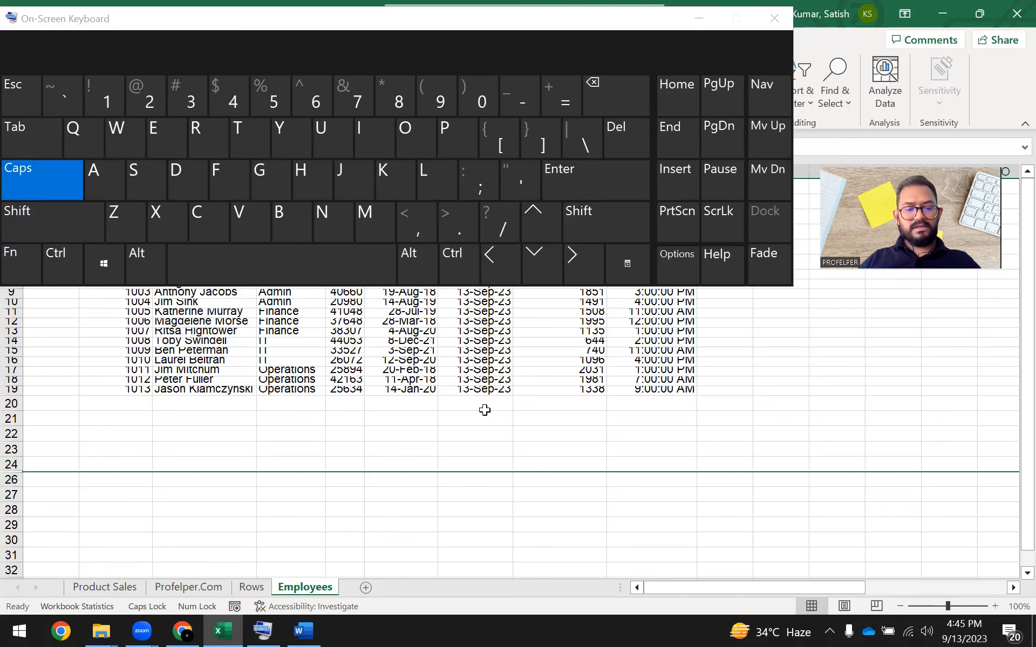
# - Select the entire rows 24 to 26 and bring back row 25 with the Format command's Unhide Rows option
pyautogui.press('Up')
pyautogui.hotkey('shift', 'space')
pyautogui.hotkey('shift', 'Down')
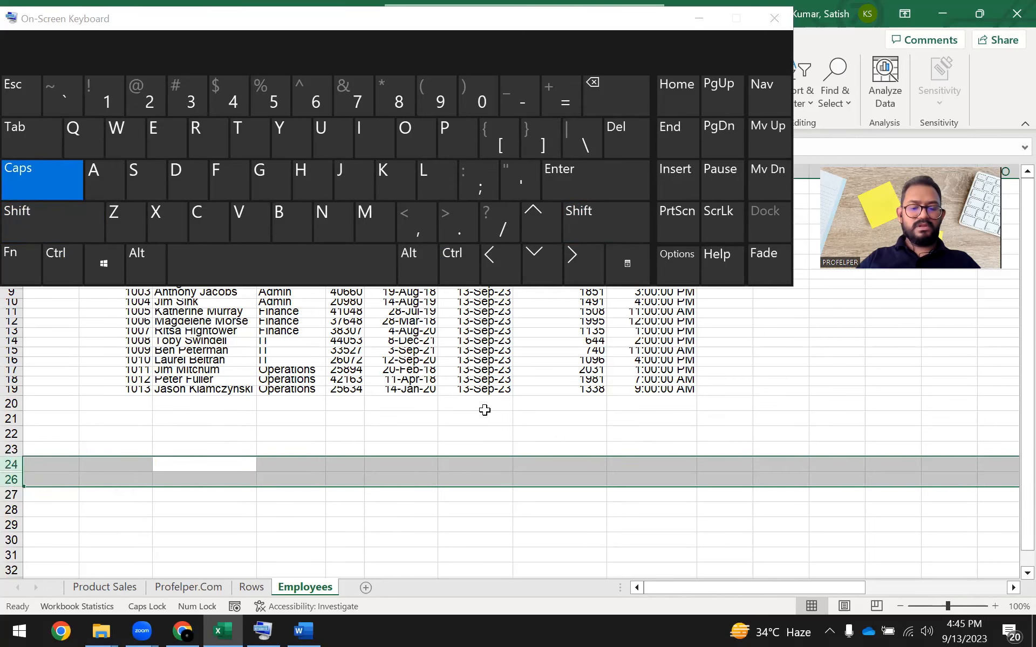
pyautogui.press('alt')
pyautogui.press('h')
pyautogui.press('o')
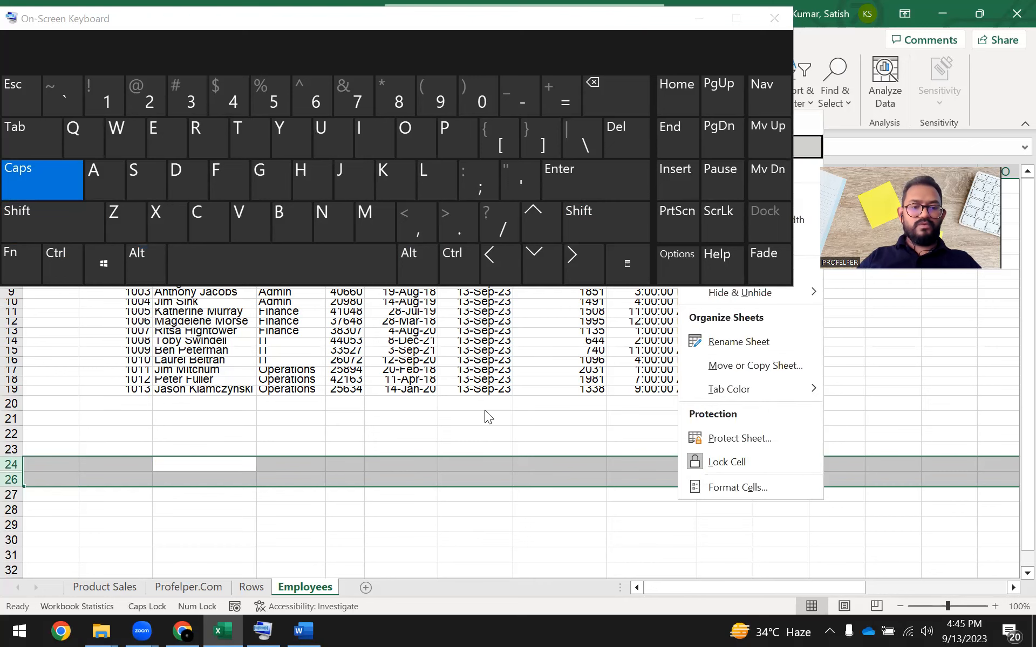
pyautogui.press('u')
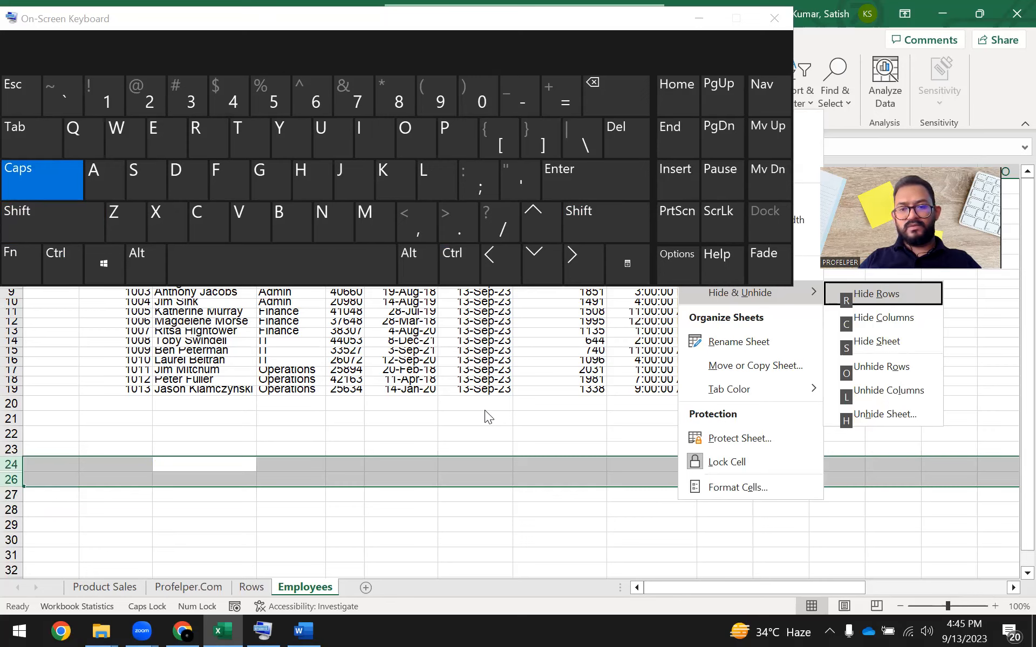
pyautogui.press('o')
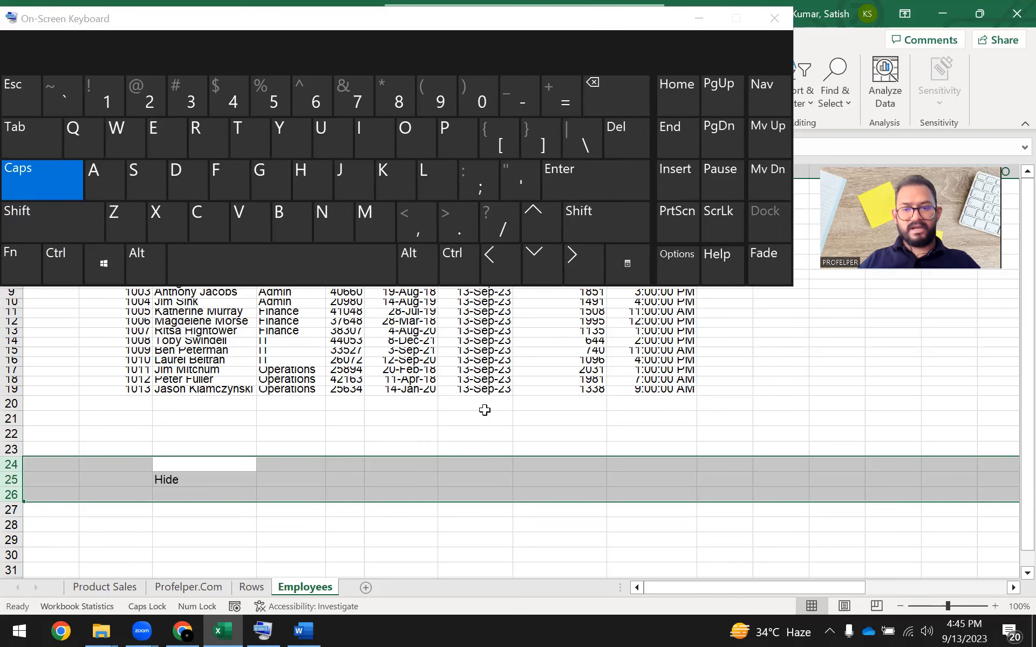
# - Return to the Rows sheet and review the Hide Row and UnHide Row shortcuts by selecting rows 13 to 15
pyautogui.hotkey('ctrl', 'pageup')
pyautogui.press('Down')
pyautogui.press('Down')
pyautogui.hotkey('shift', 'Up')
pyautogui.hotkey('shift', 'Up')
pyautogui.hotkey('shift', 'space')
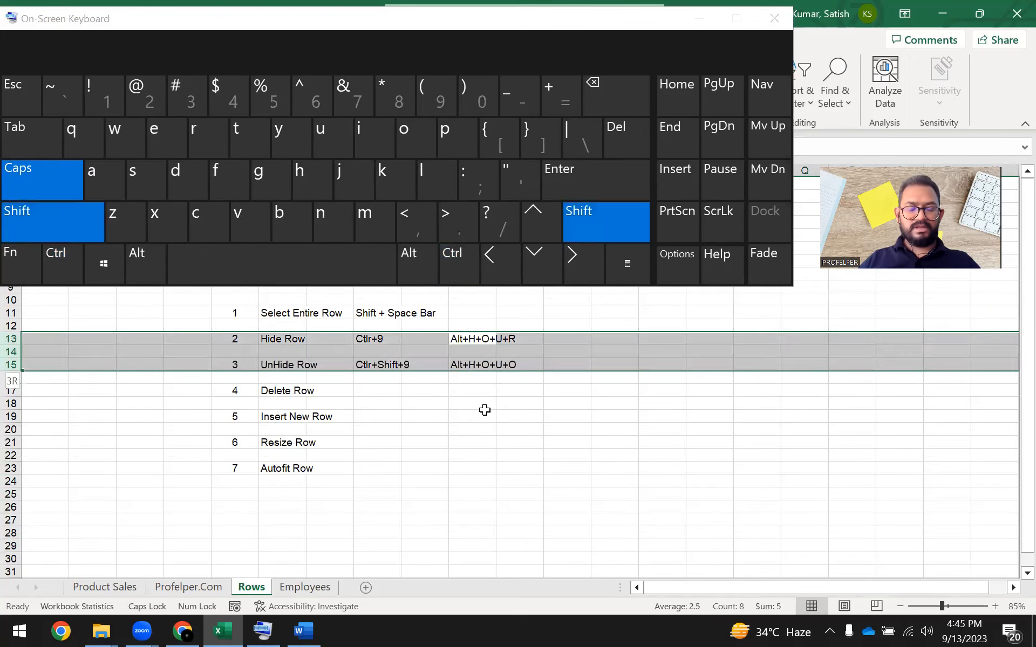
# - Return to the Employees sheet and enter Hide in cells C26, C27 and C28
pyautogui.press('ctrl')
pyautogui.hotkey('ctrl', 'pagedown')
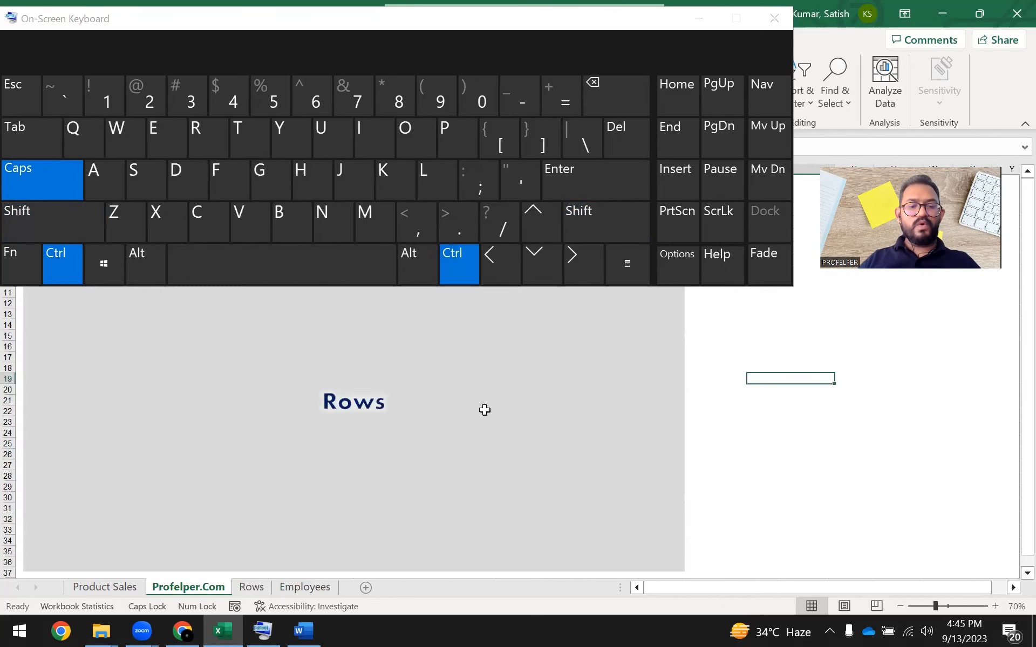
pyautogui.press('Down')
pyautogui.press('Down')
pyautogui.write('H')
pyautogui.press('Return')
pyautogui.write('H')
pyautogui.press('Return')
pyautogui.write('H')
pyautogui.press('Return')
# - Select the block of Hide entries in C25:C28 and expand the selection to the entire rows 25 to 28
pyautogui.hotkey('ctrl', 'Up')
pyautogui.hotkey('ctrl', 'Up')
pyautogui.hotkey('ctrl', 'shift', 'Down')
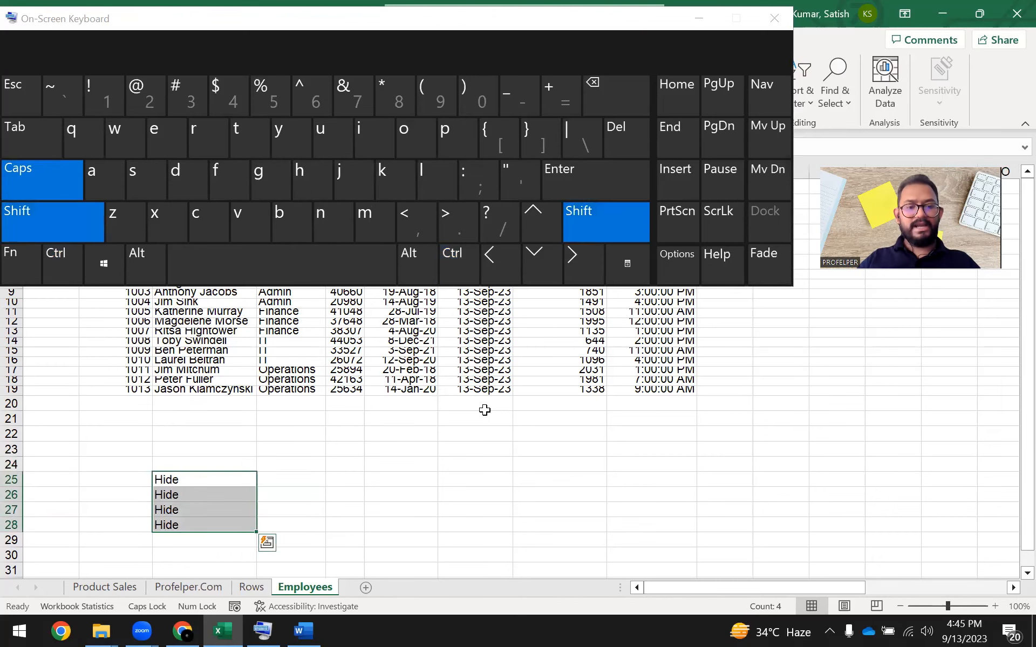
pyautogui.press('Left')
pyautogui.press('Right')
pyautogui.hotkey('ctrl', 'shift', 'Down')
pyautogui.hotkey('shift', 'space')
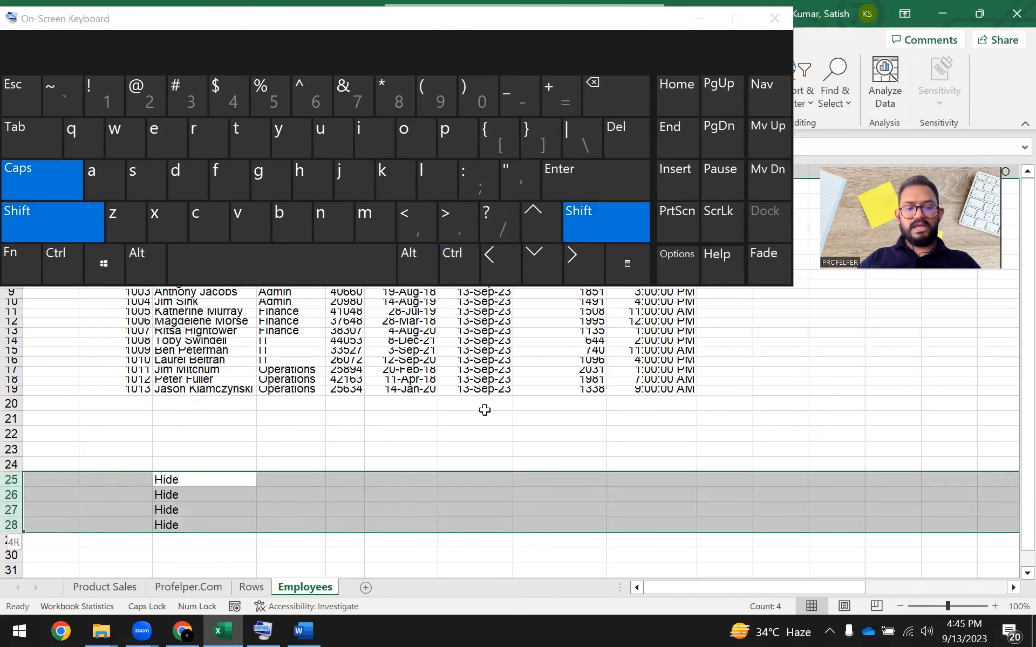
# - Reselect only cells C25:C28 in one jump and return to cell C25
pyautogui.press('Left')
pyautogui.press('Right')
pyautogui.hotkey('ctrl', 'shift', 'Down')
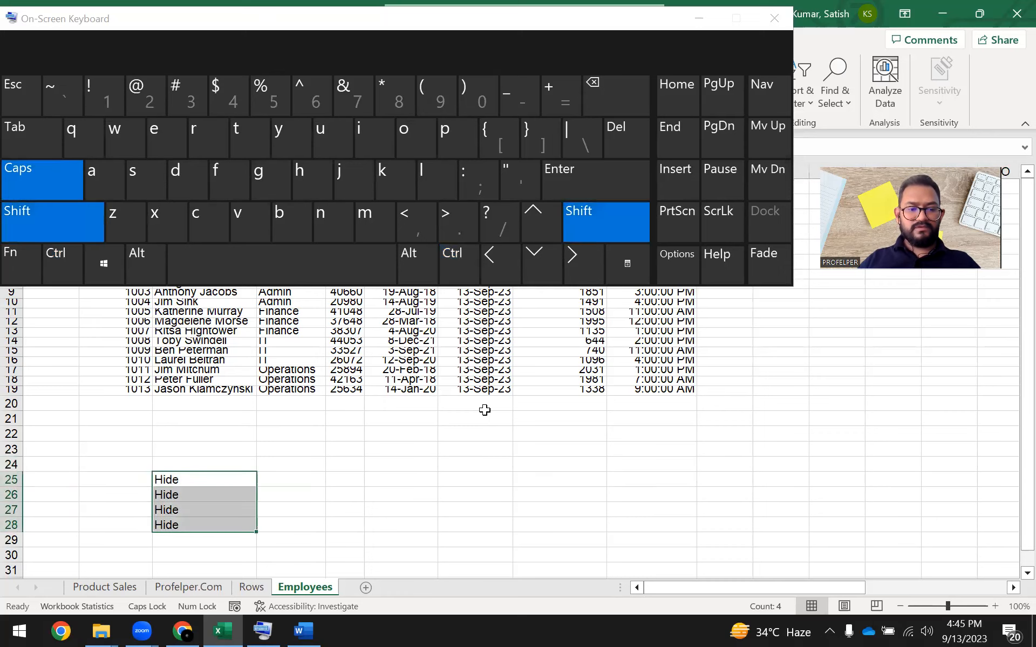
pyautogui.press('Left')
pyautogui.press('Right')
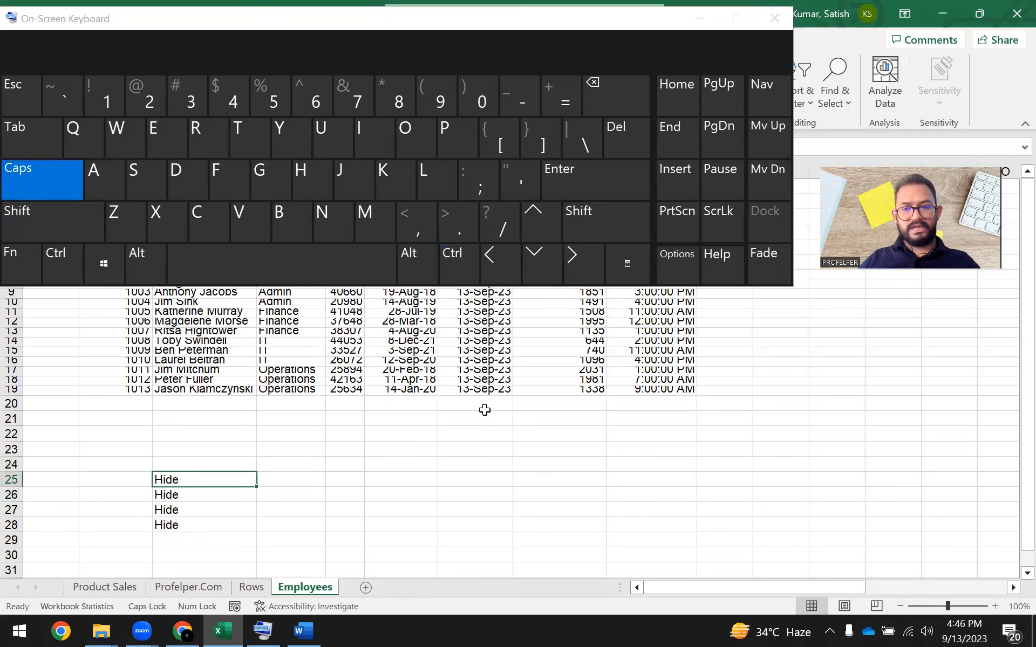
# - Extend the selection cell by cell from C25, first to C27 and again from C25 down to C28
pyautogui.hotkey('shift', 'Down')
pyautogui.hotkey('shift', 'Down')
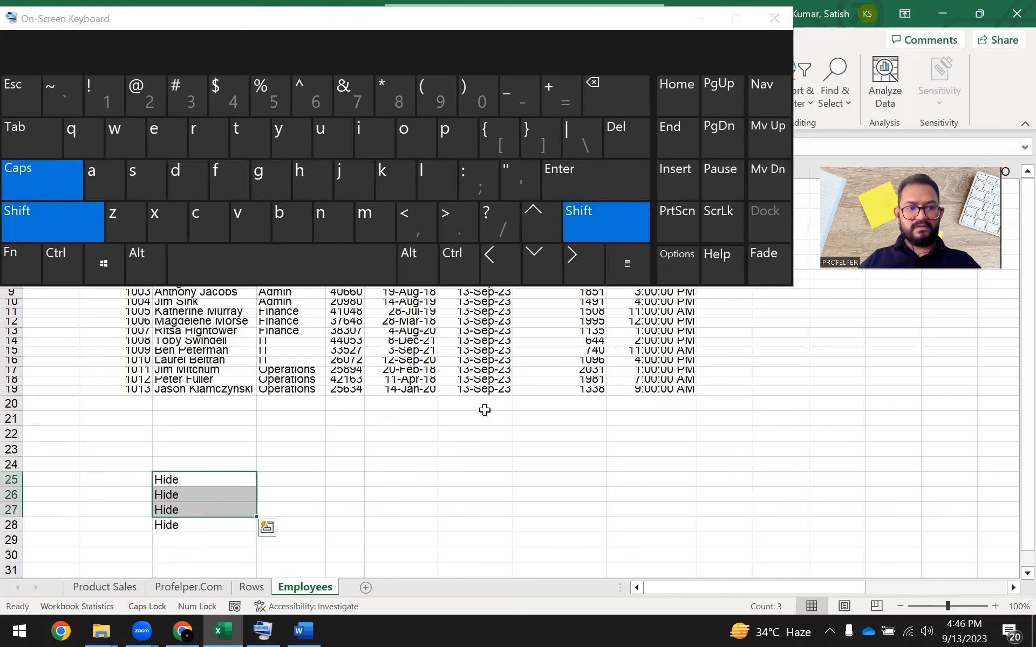
pyautogui.press('Left')
pyautogui.press('Right')
pyautogui.press('shift')
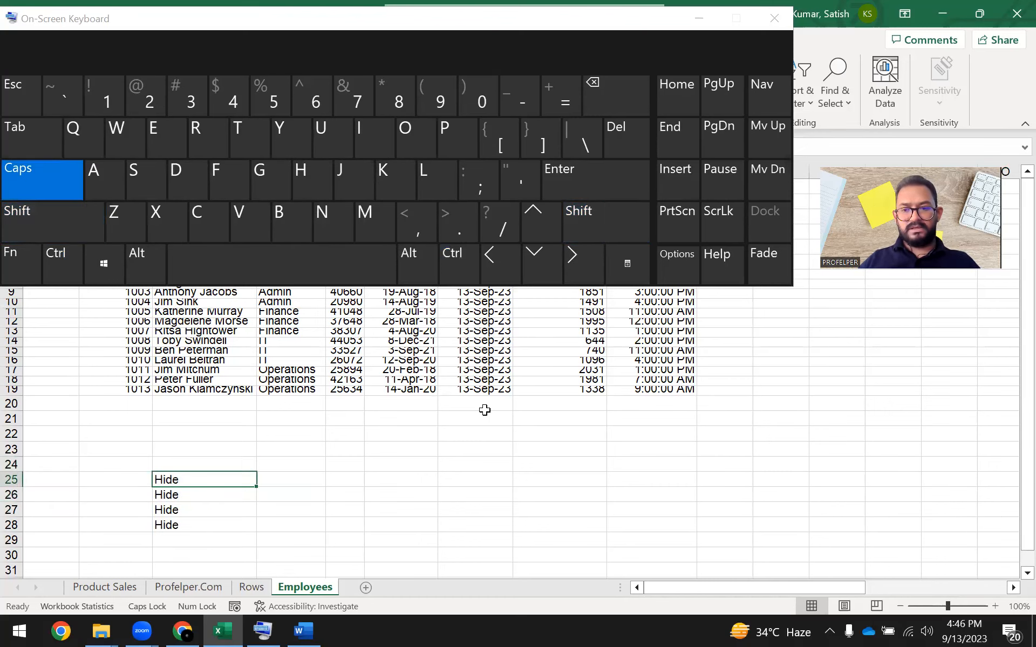
pyautogui.press('shift')
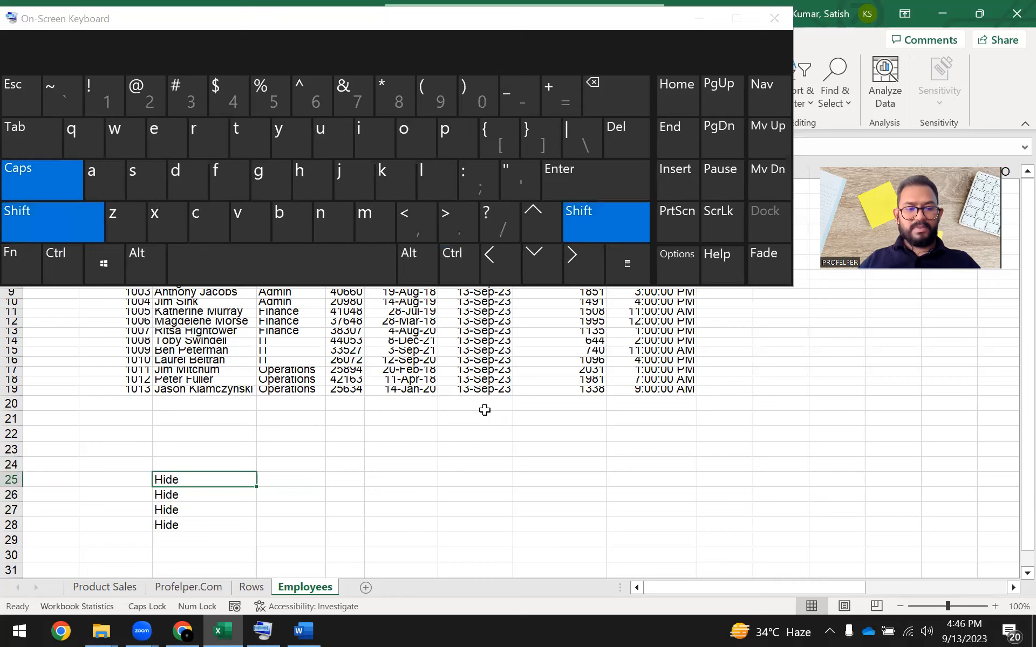
pyautogui.hotkey('shift', 'Down')
pyautogui.hotkey('shift', 'Down')
pyautogui.hotkey('shift', 'Down')
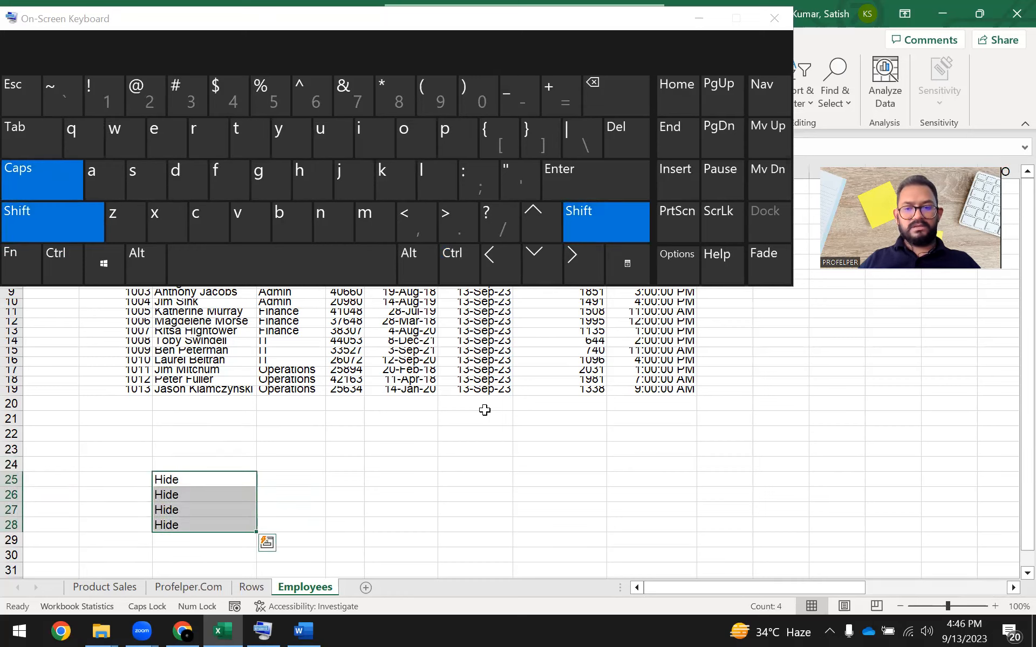
# - Expand the selection of Hide entries in C25:C28 to the entire rows 25 to 28 and hide those rows
pyautogui.press('shift')
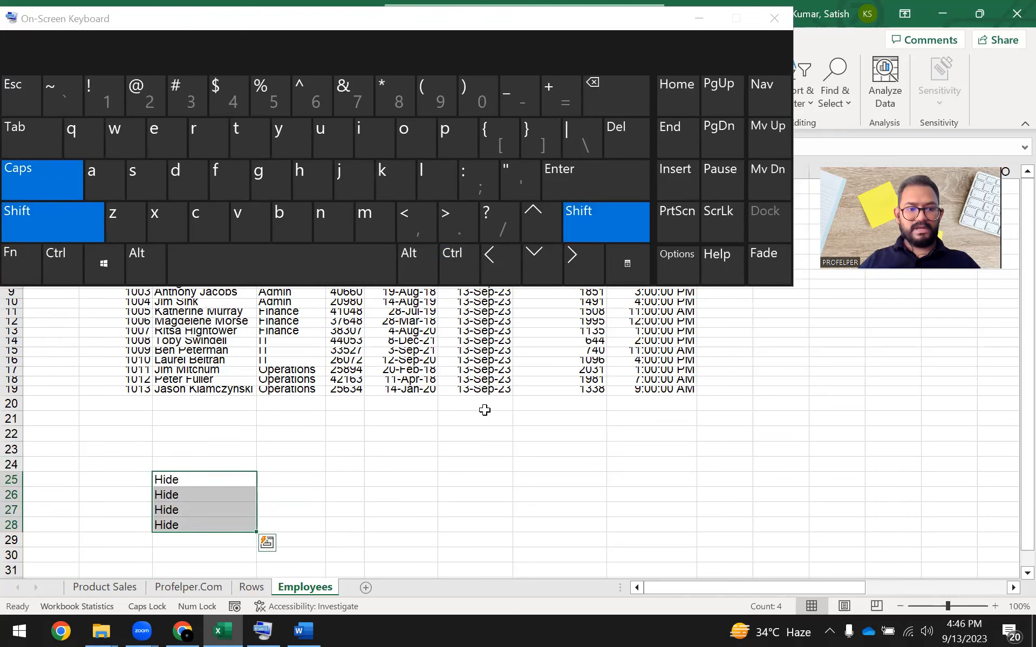
pyautogui.hotkey('shift', 'space')
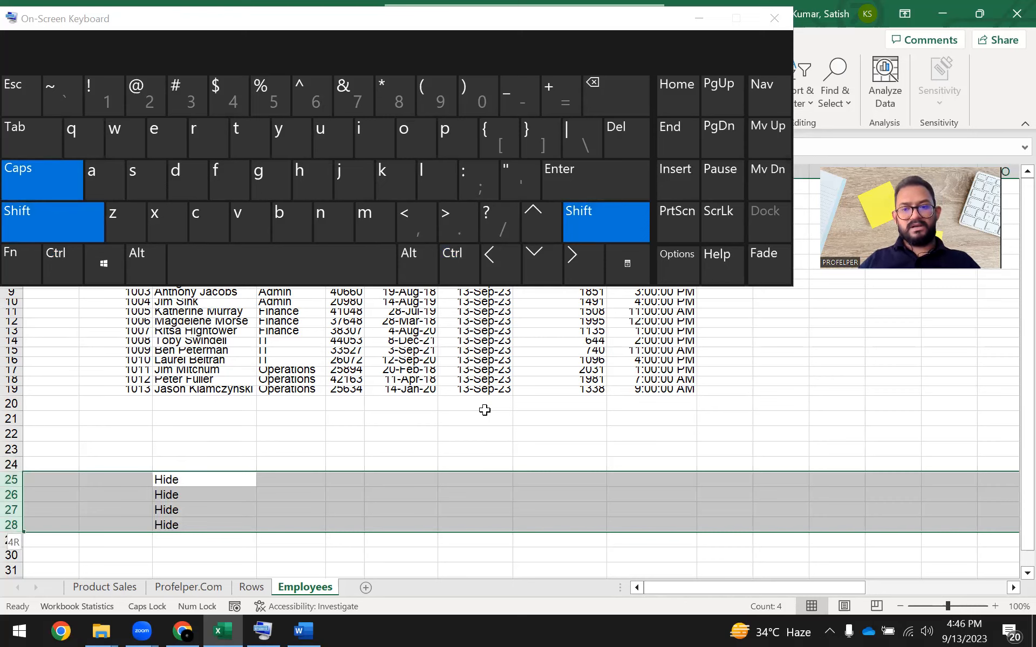
pyautogui.press('capslock')
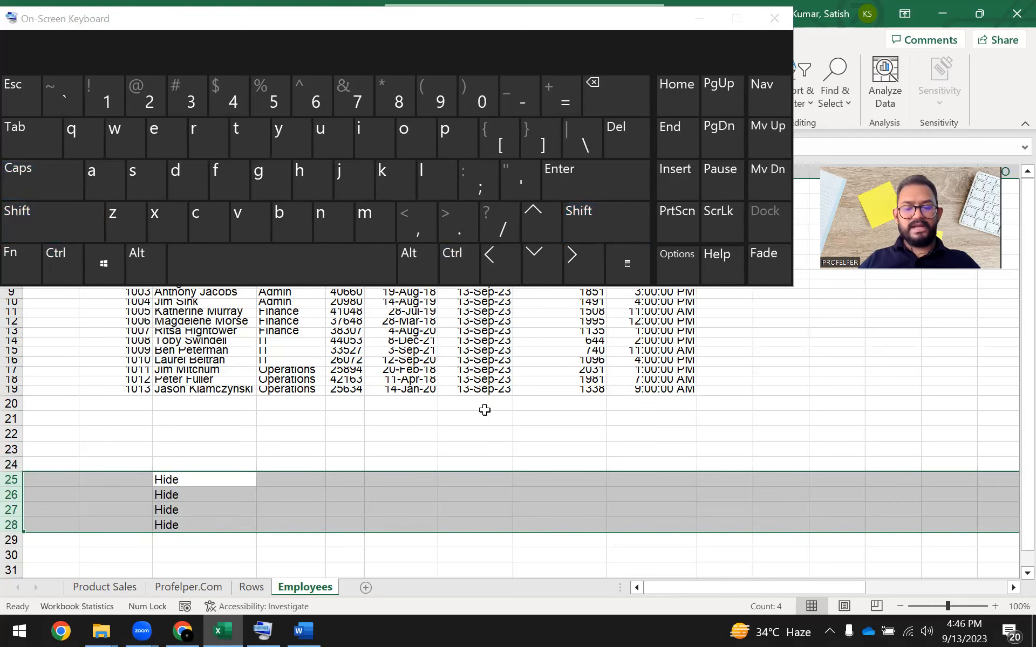
pyautogui.press('ctrl')
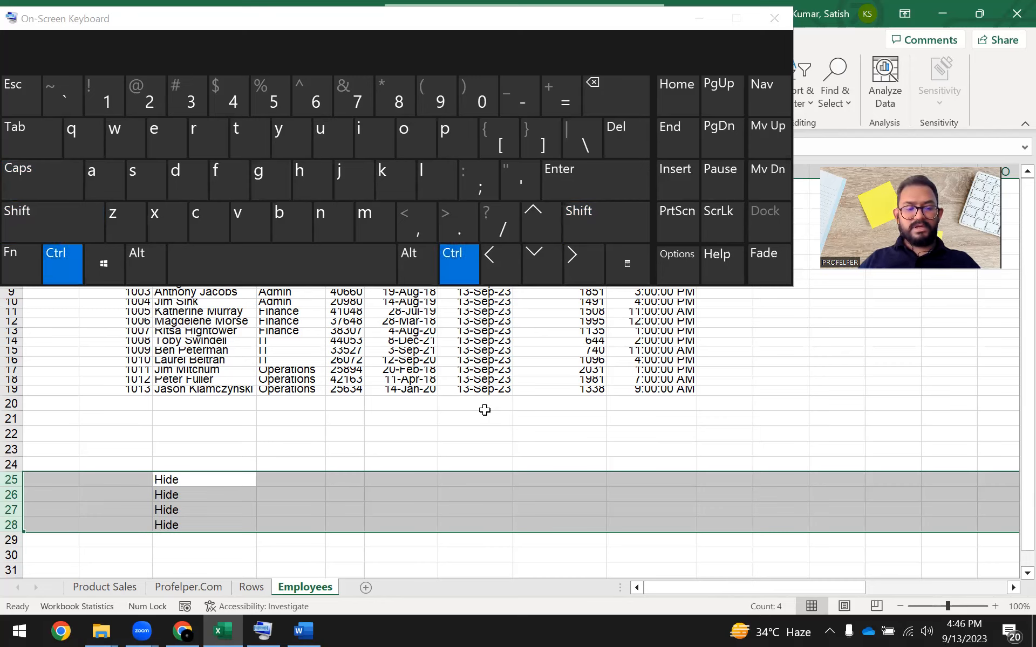
pyautogui.hotkey('ctrl', '9')
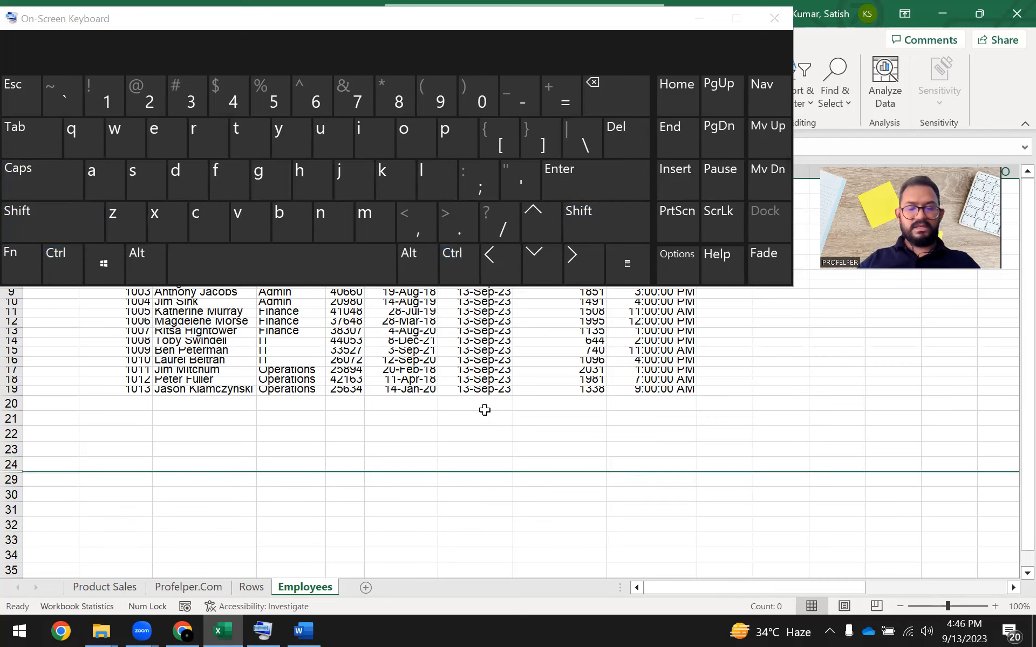
# - Select the entire rows 24 and 29 around the hidden block and unhide the rows between them
pyautogui.press('Up')
pyautogui.press('Down')
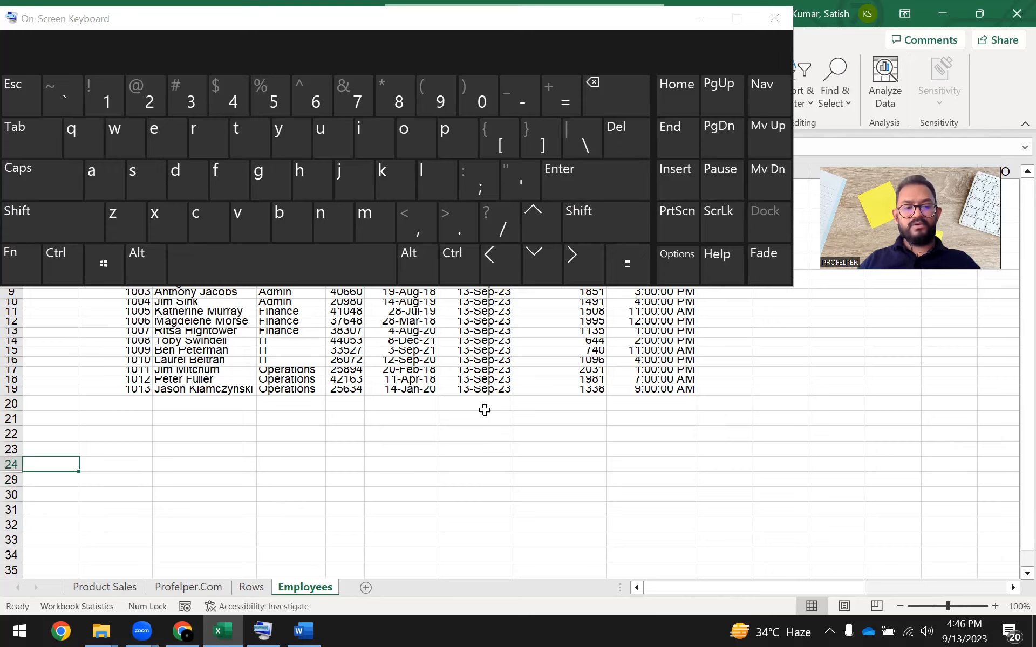
pyautogui.hotkey('shift', 'Down')
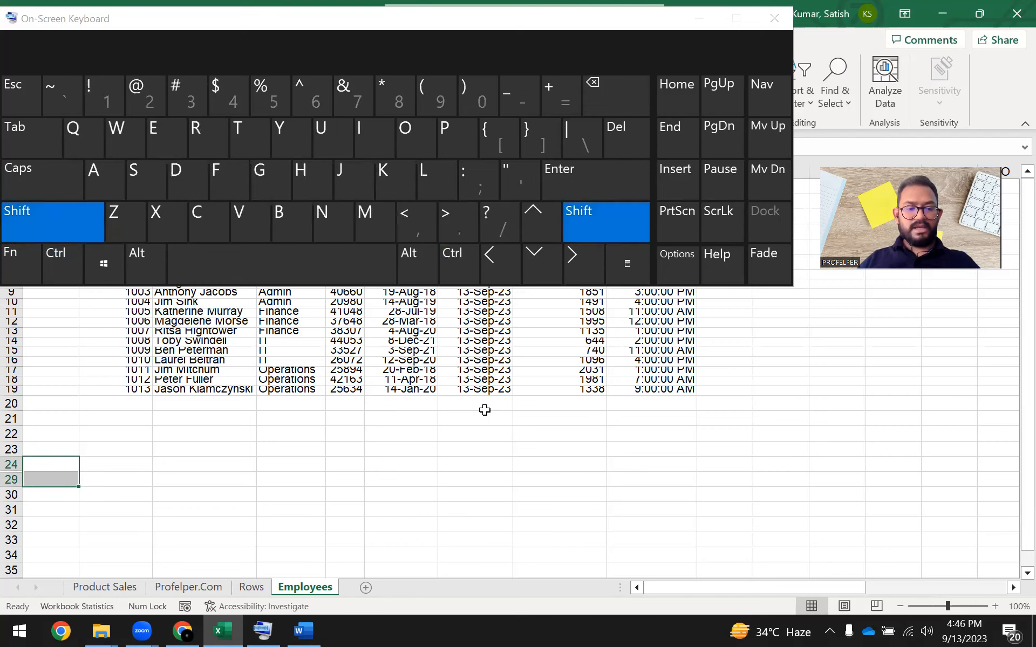
pyautogui.hotkey('shift', 'space')
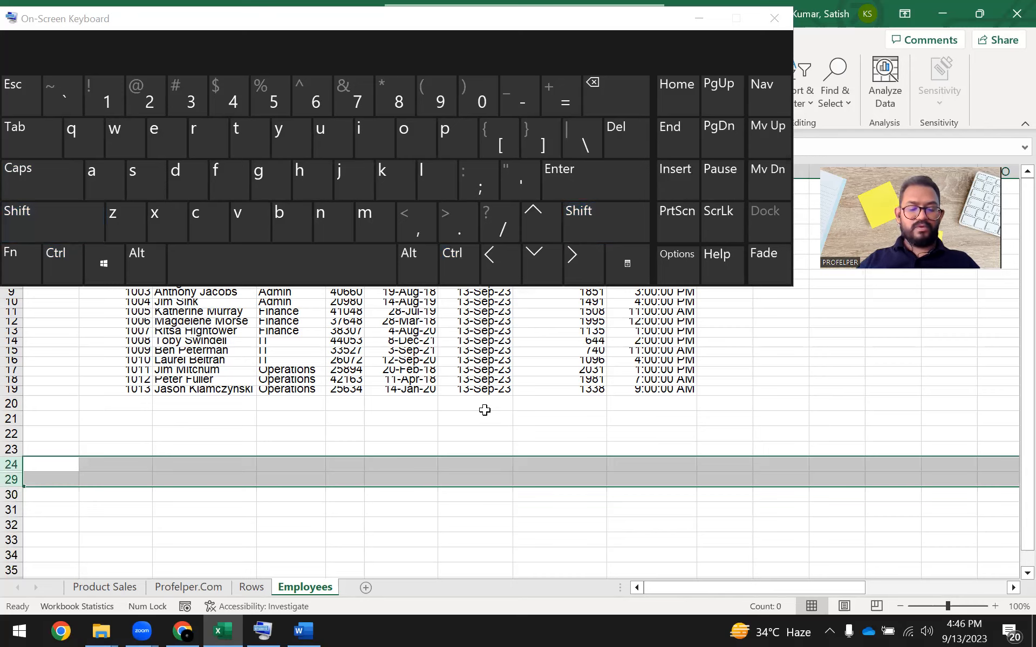
pyautogui.hotkey('ctrl', 'shift')
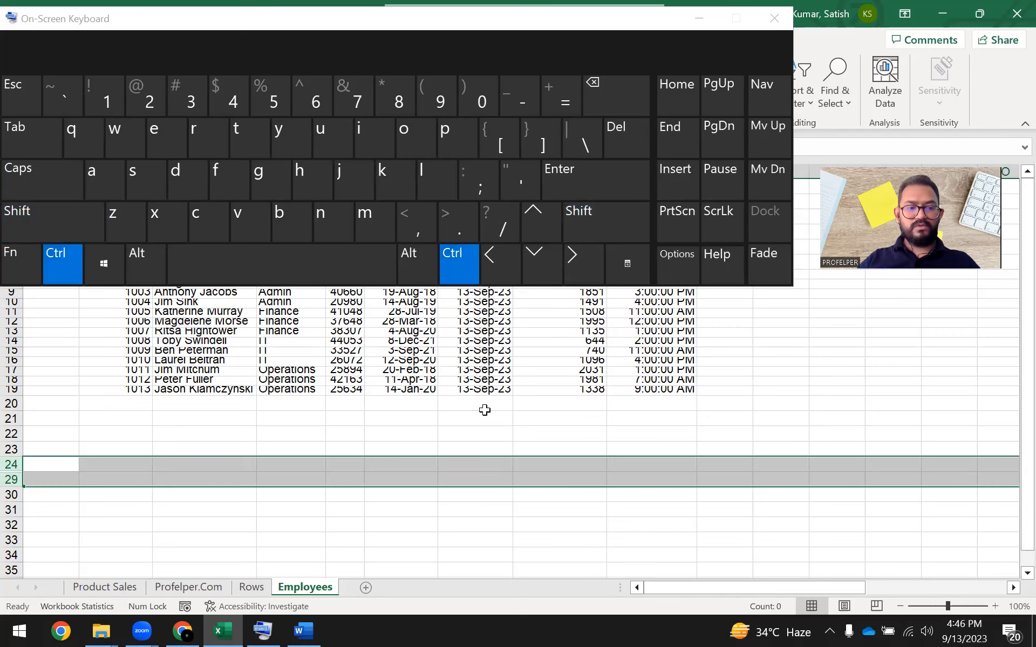
pyautogui.hotkey('ctrl', 'shift', '9')
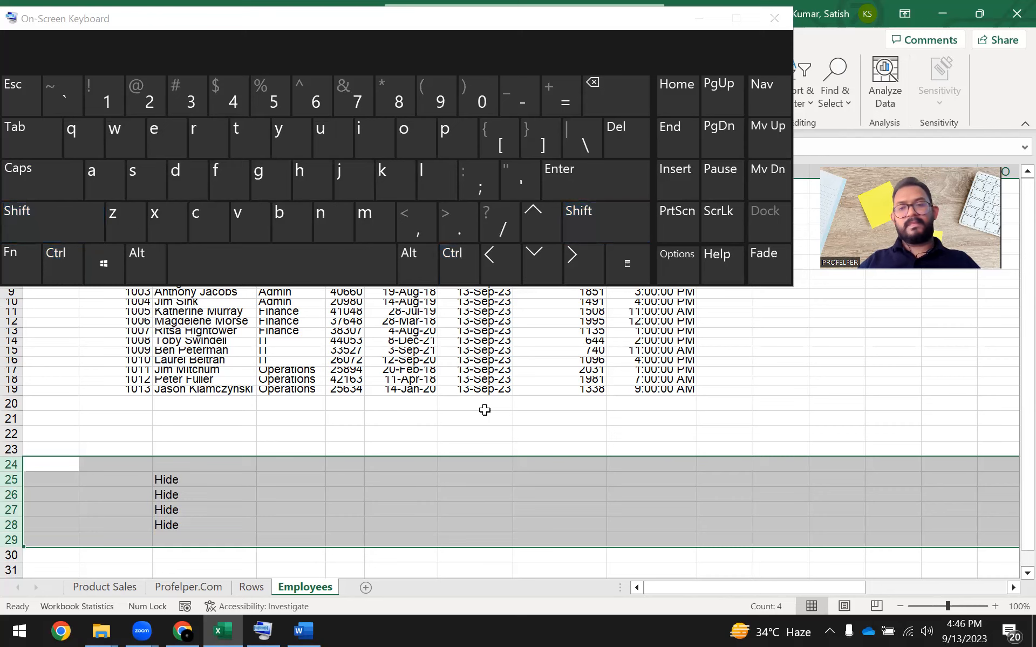
pyautogui.press('Down')
pyautogui.press('Down')
# - Return to the Rows sheet and go to the Delete Row entry in row 17
pyautogui.hotkey('ctrl', 'pageup')
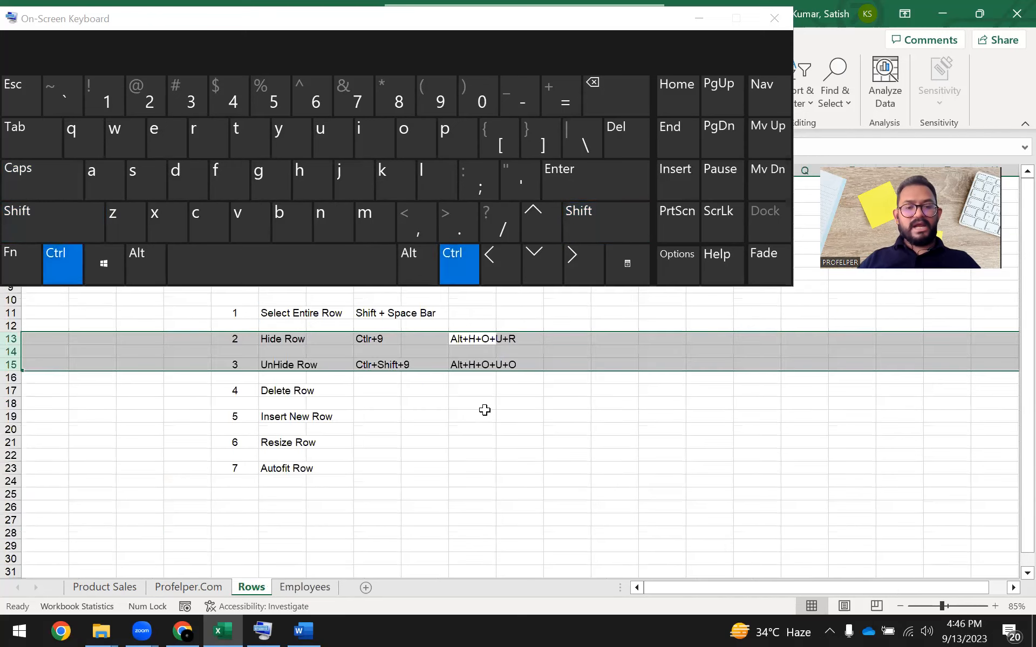
pyautogui.press('Down')
pyautogui.press('Down')
pyautogui.press('Down')
pyautogui.press('Down')
pyautogui.press('Down')
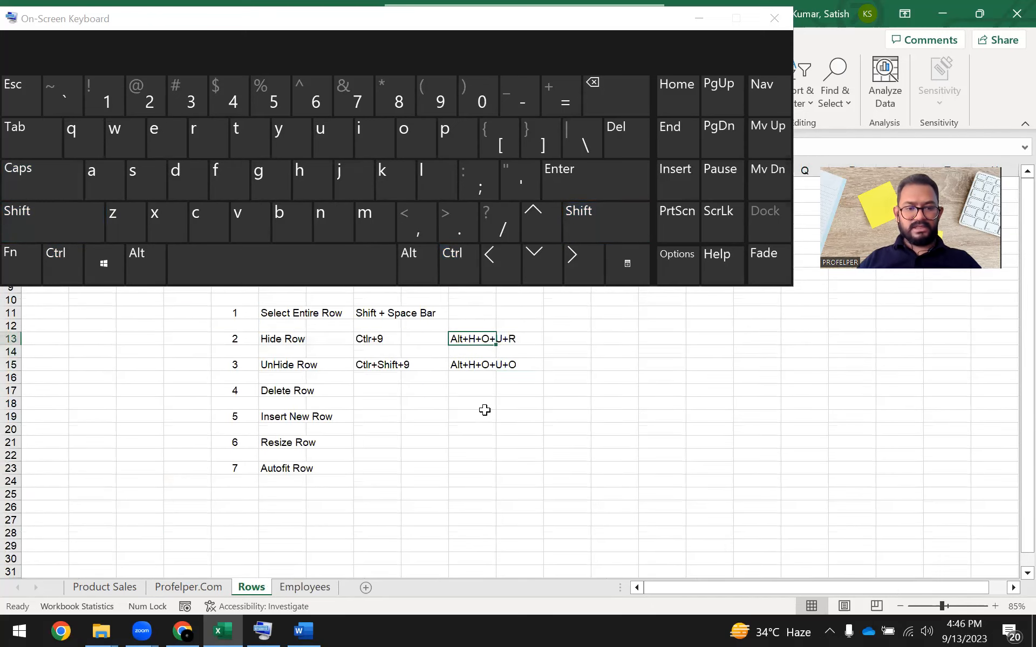
pyautogui.press('Left')
pyautogui.press('Left')
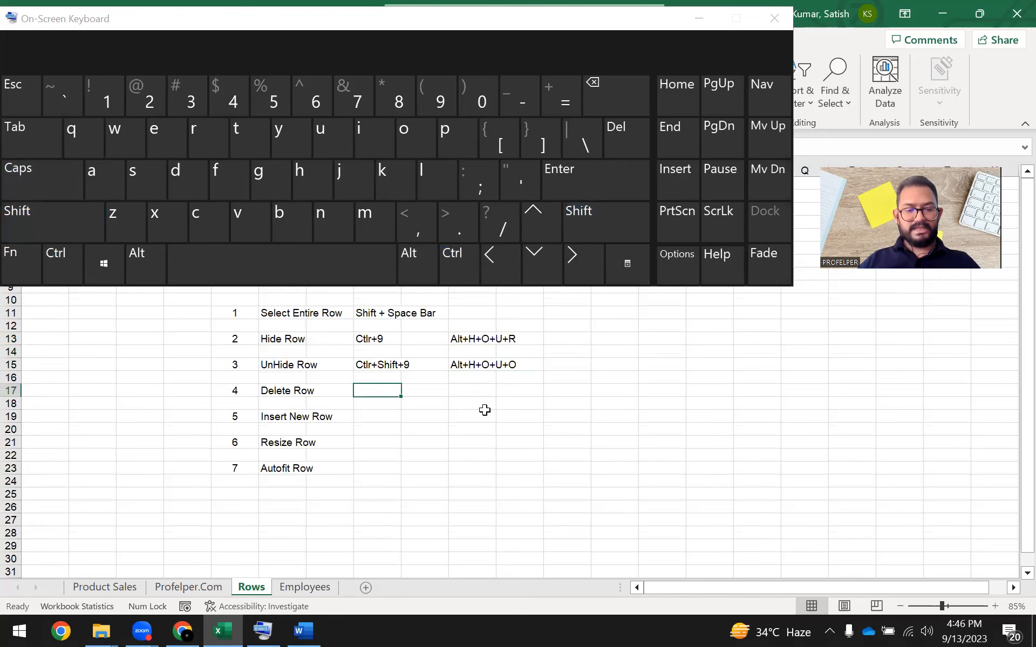
pyautogui.press('Left')
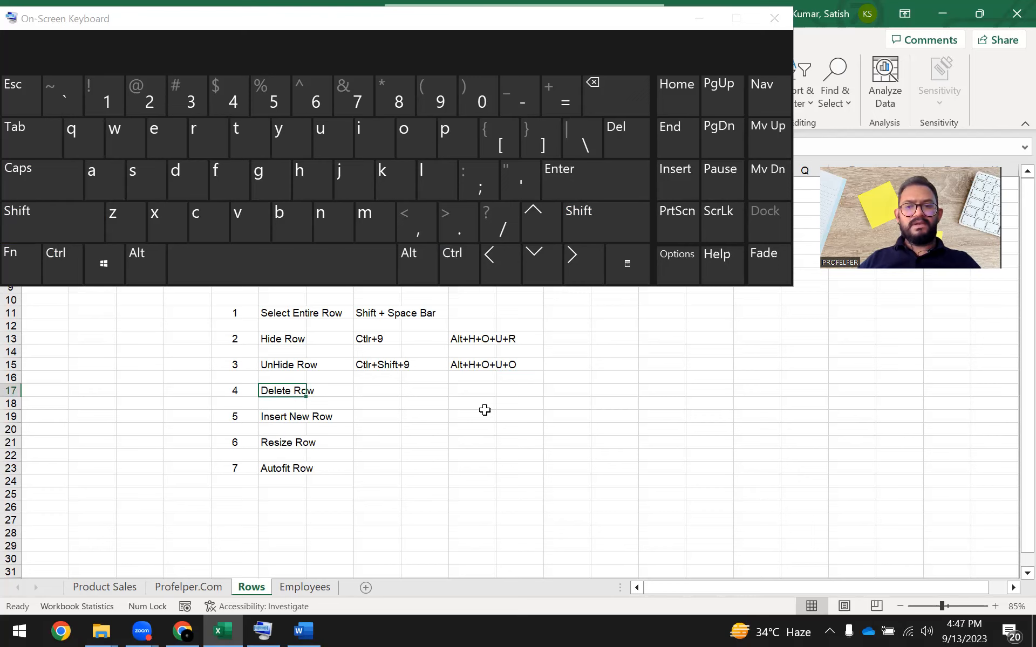
# - Highlight the entire rows 17 to 23, from Delete Row to Autofit Row, and collapse the selection back to the Delete Row cell
pyautogui.hotkey('ctrl', 'shift', 'Down')
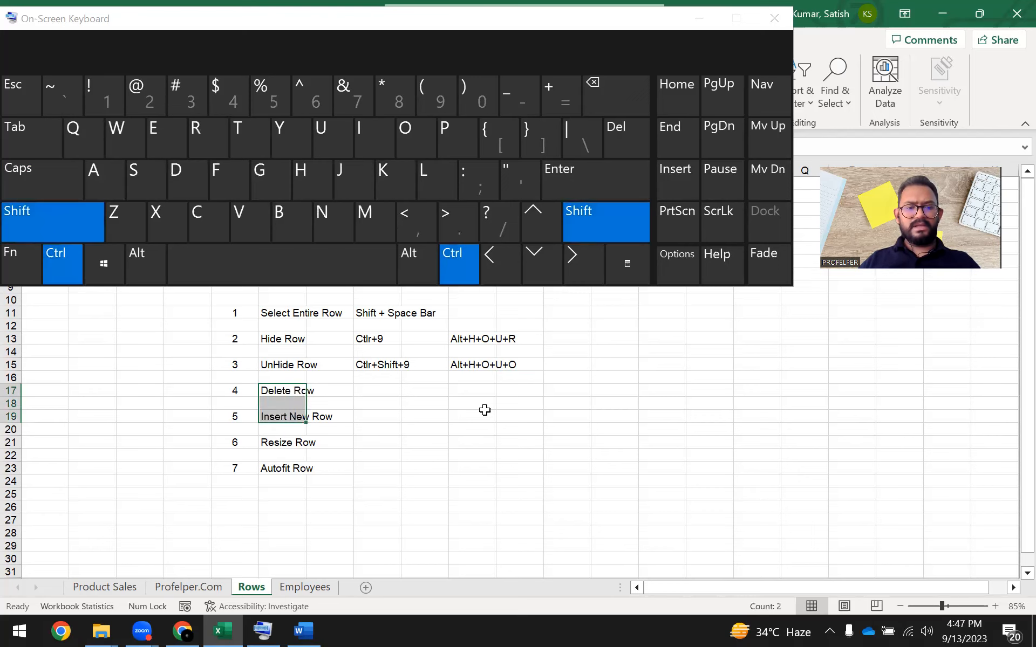
pyautogui.hotkey('ctrl', 'shift', 'Up')
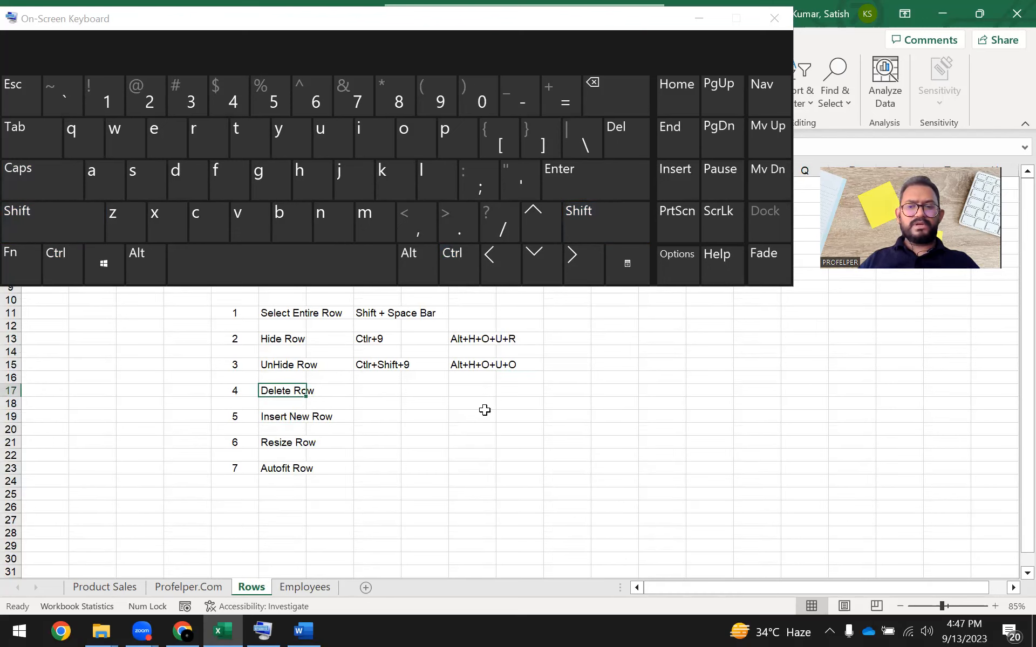
pyautogui.hotkey('shift', 'Down')
pyautogui.hotkey('shift', 'Down')
pyautogui.hotkey('shift', 'Down')
pyautogui.hotkey('shift', 'Down')
pyautogui.hotkey('shift', 'Down')
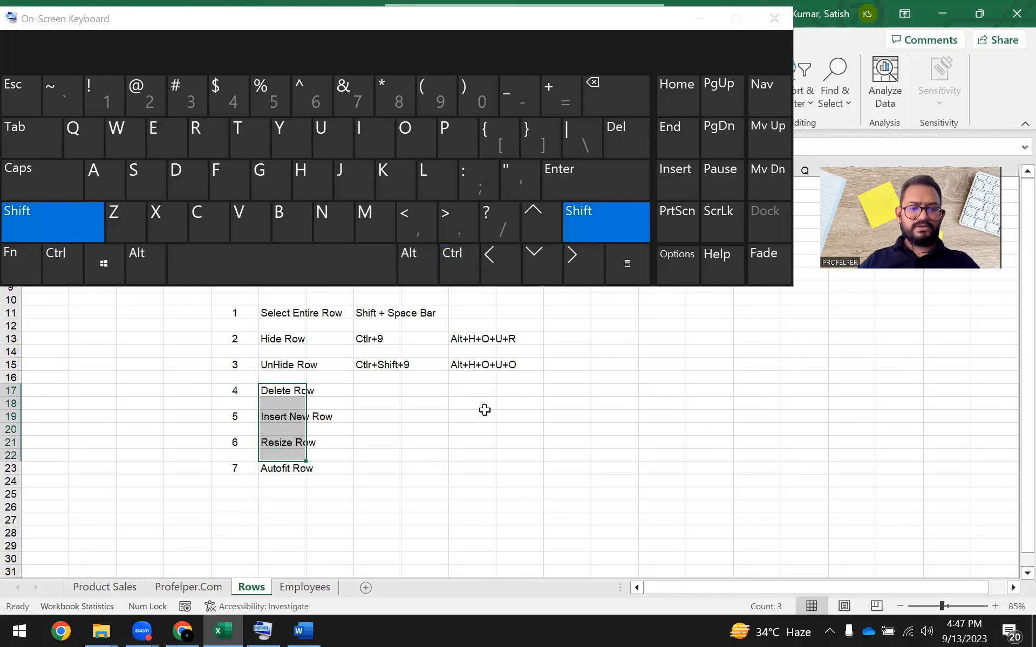
pyautogui.hotkey('shift', 'space')
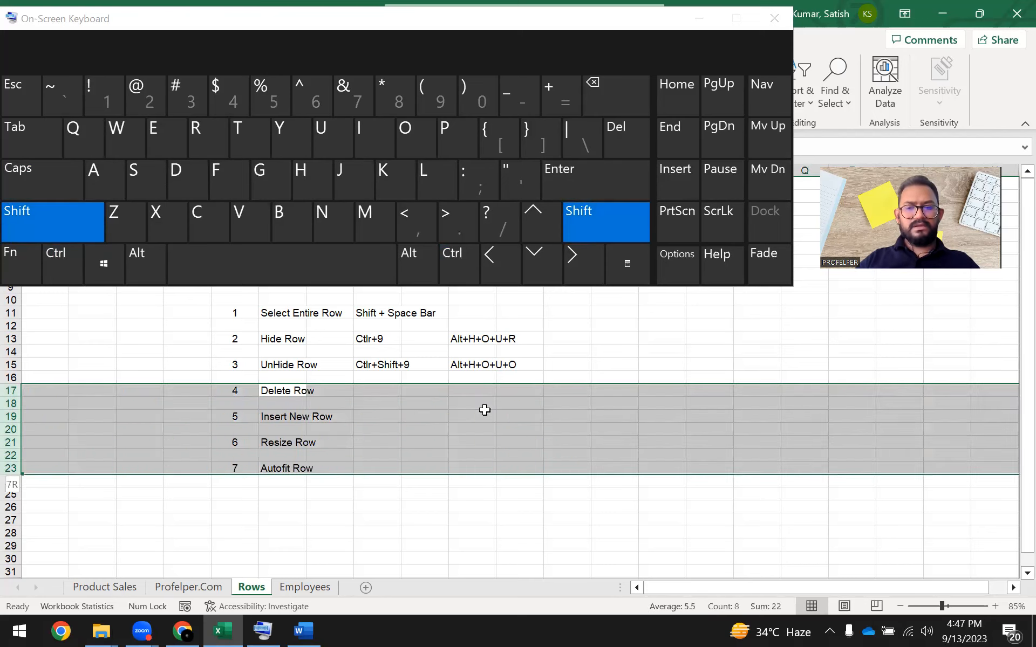
pyautogui.hotkey('shift', 'BackSpace')
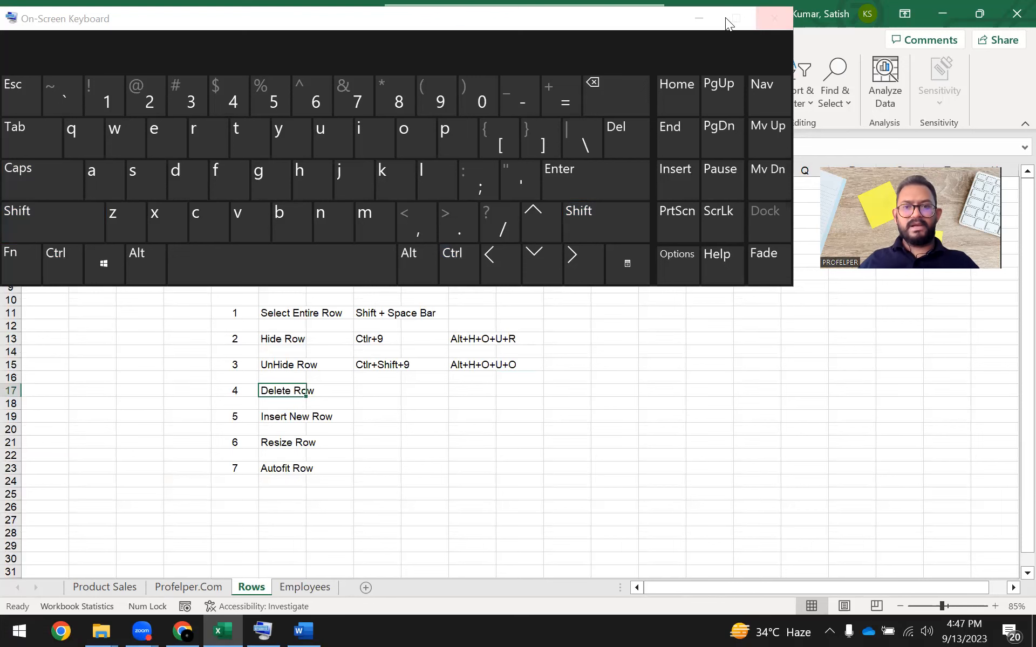
# - Minimize the on-screen keyboard to uncover the worksheet
pyautogui.click(694, 26)
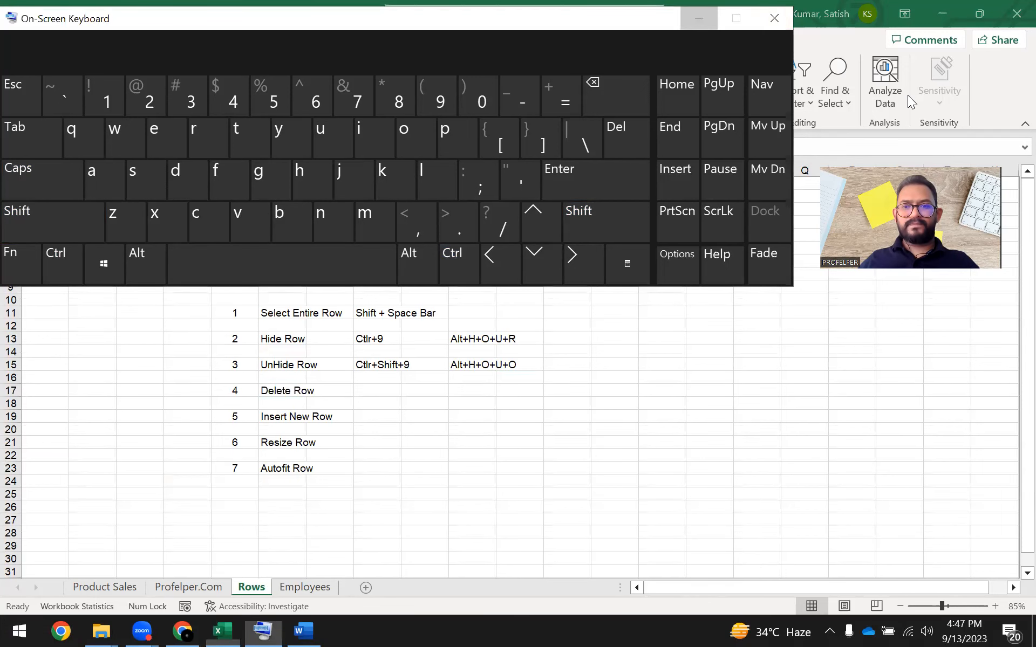